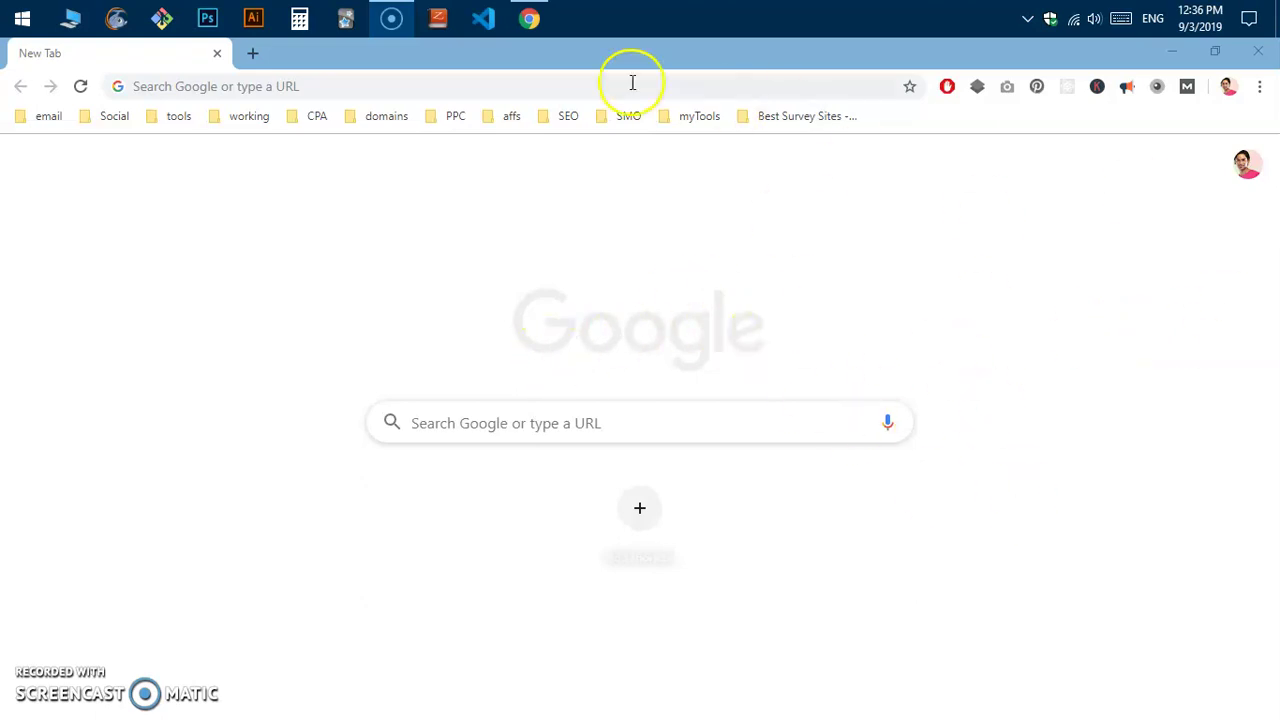
# Step: View the computer's basic system information, including its system type, and return to the browser
pyautogui.click(596, 91)
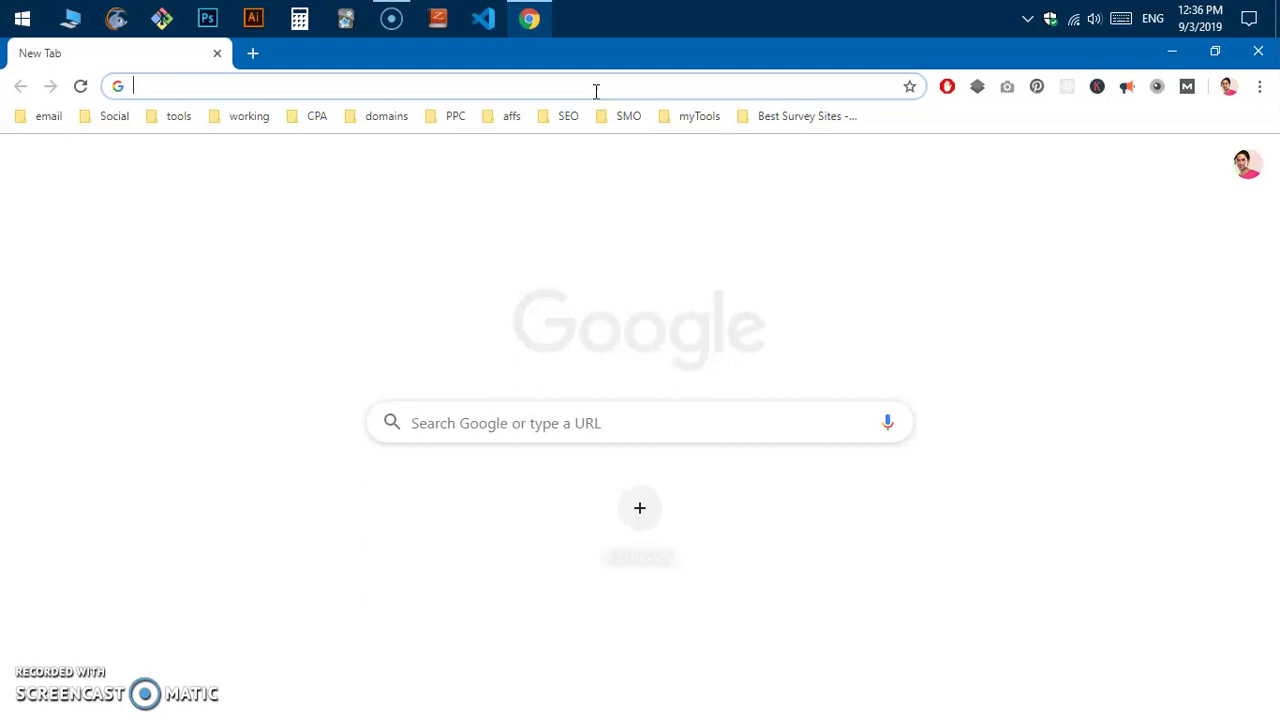
pyautogui.press('super+Pause')
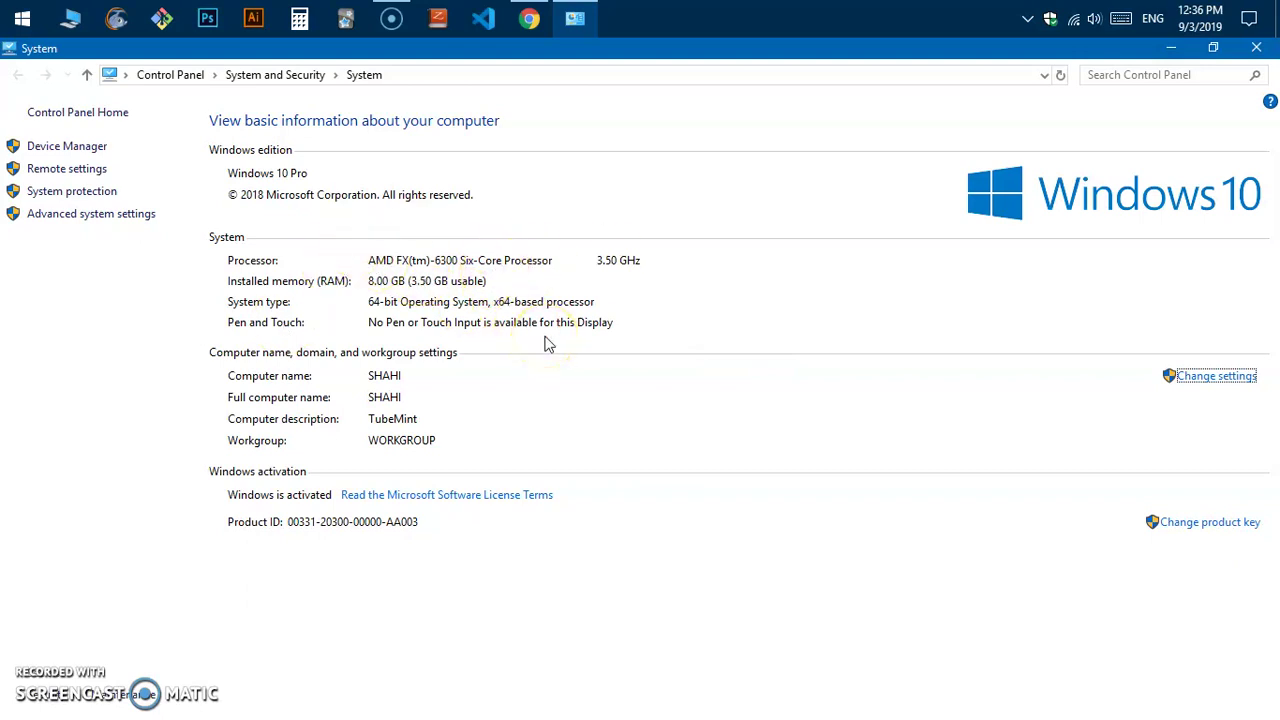
pyautogui.click(1257, 50)
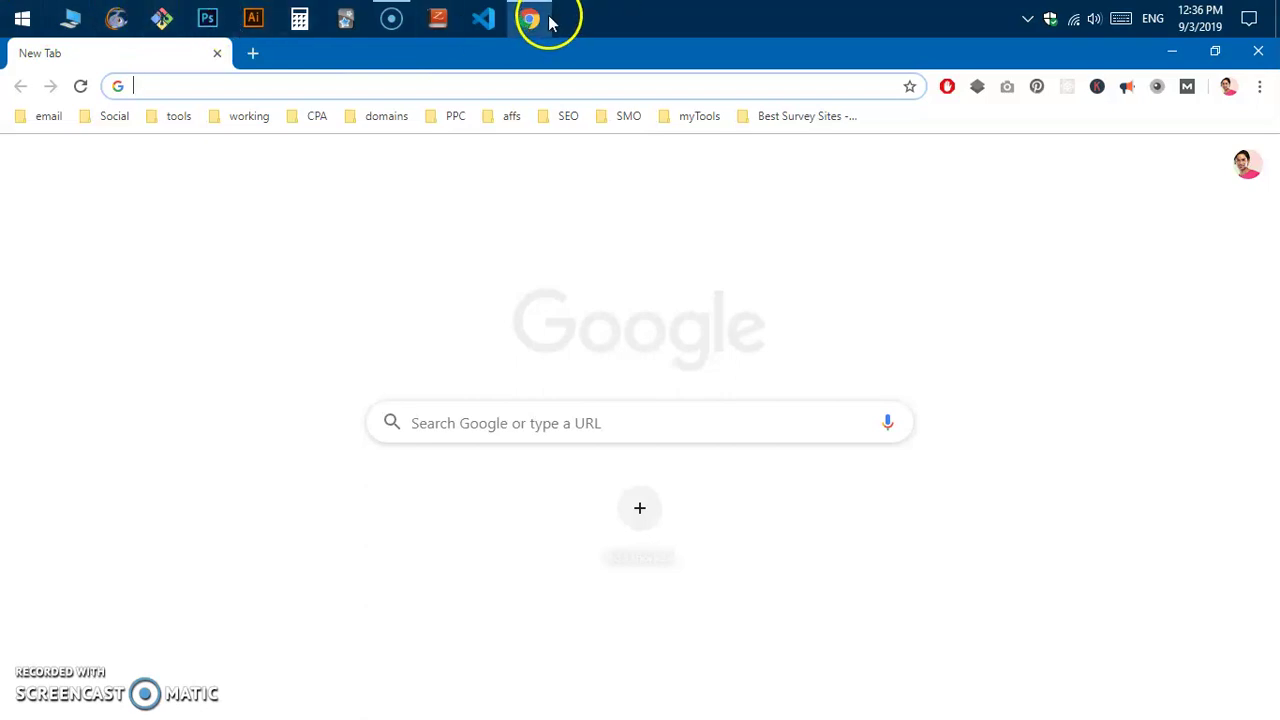
pyautogui.moveTo(545, 27)
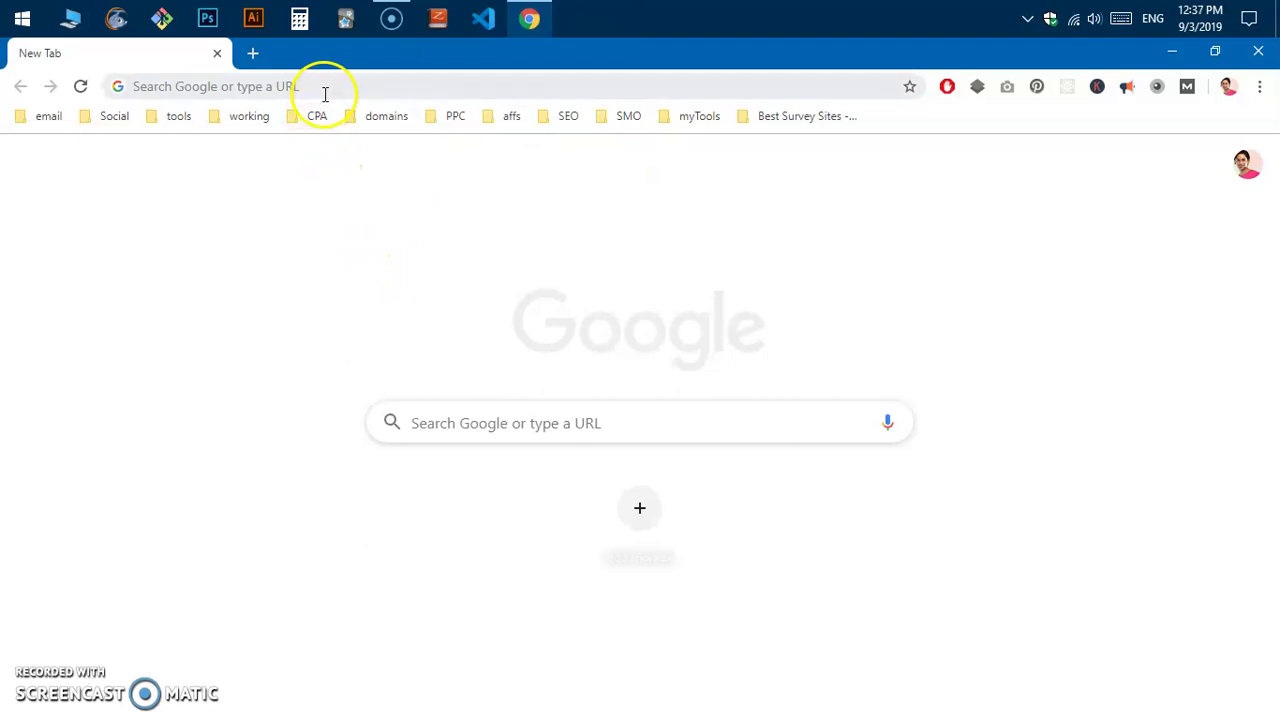
# Step: Open the PHP for Windows download page at windows.php.net/download/
pyautogui.click(325, 94)
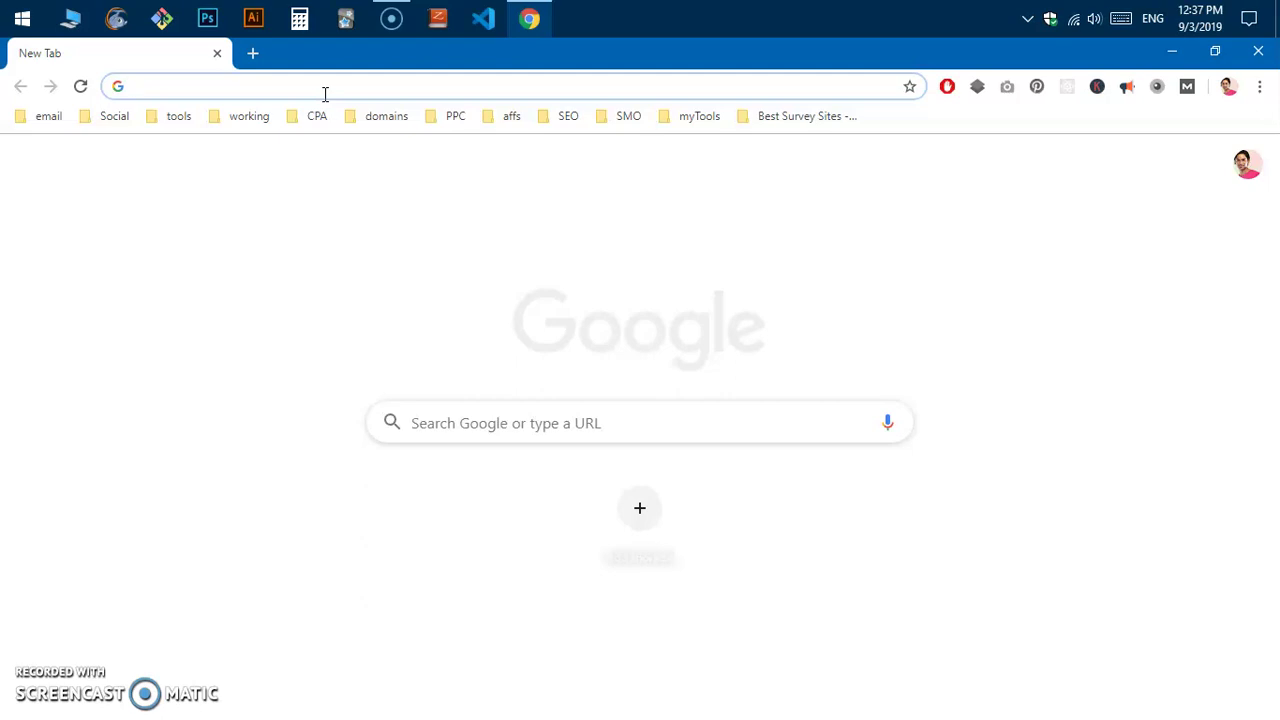
pyautogui.write('w')
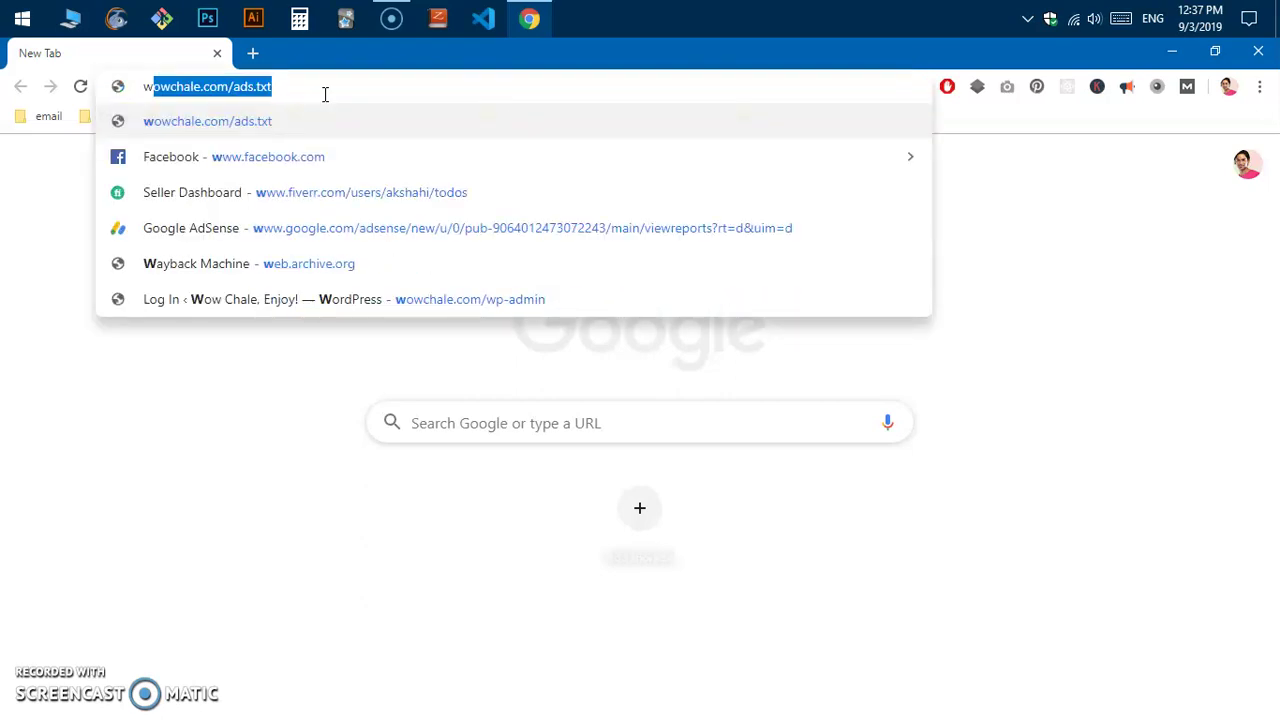
pyautogui.write('i')
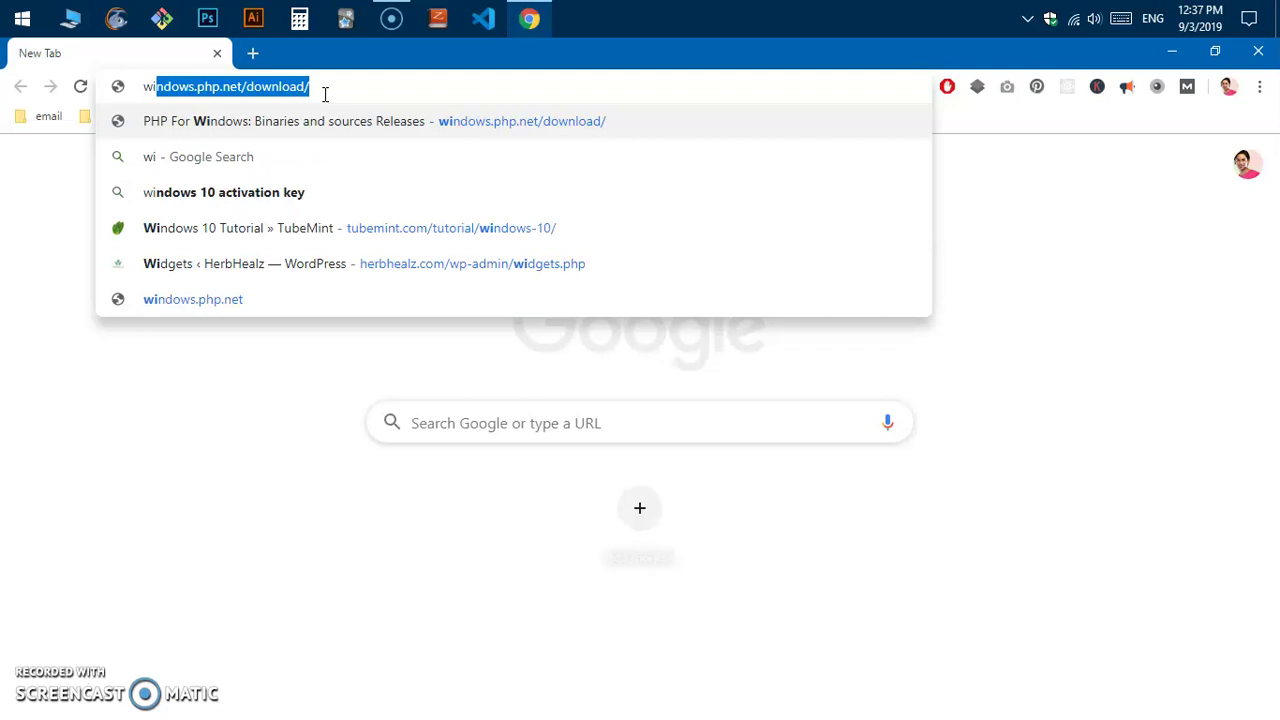
pyautogui.press('Right')
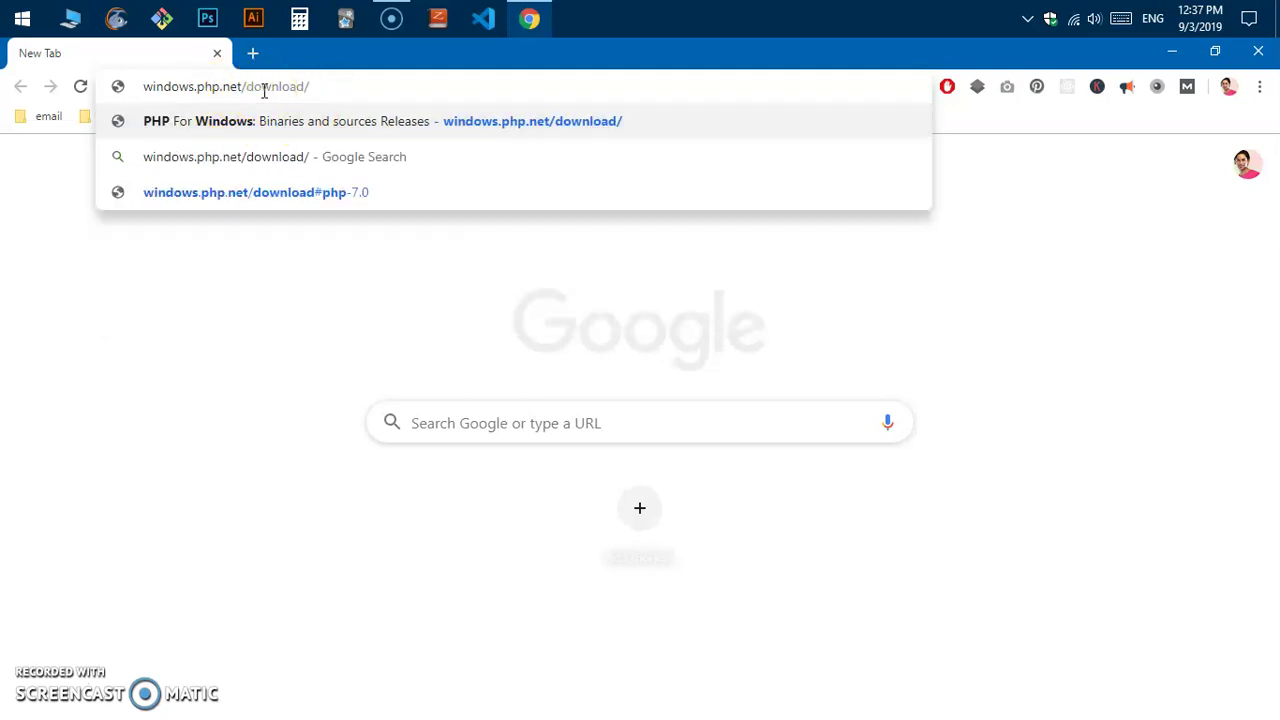
pyautogui.press('Return')
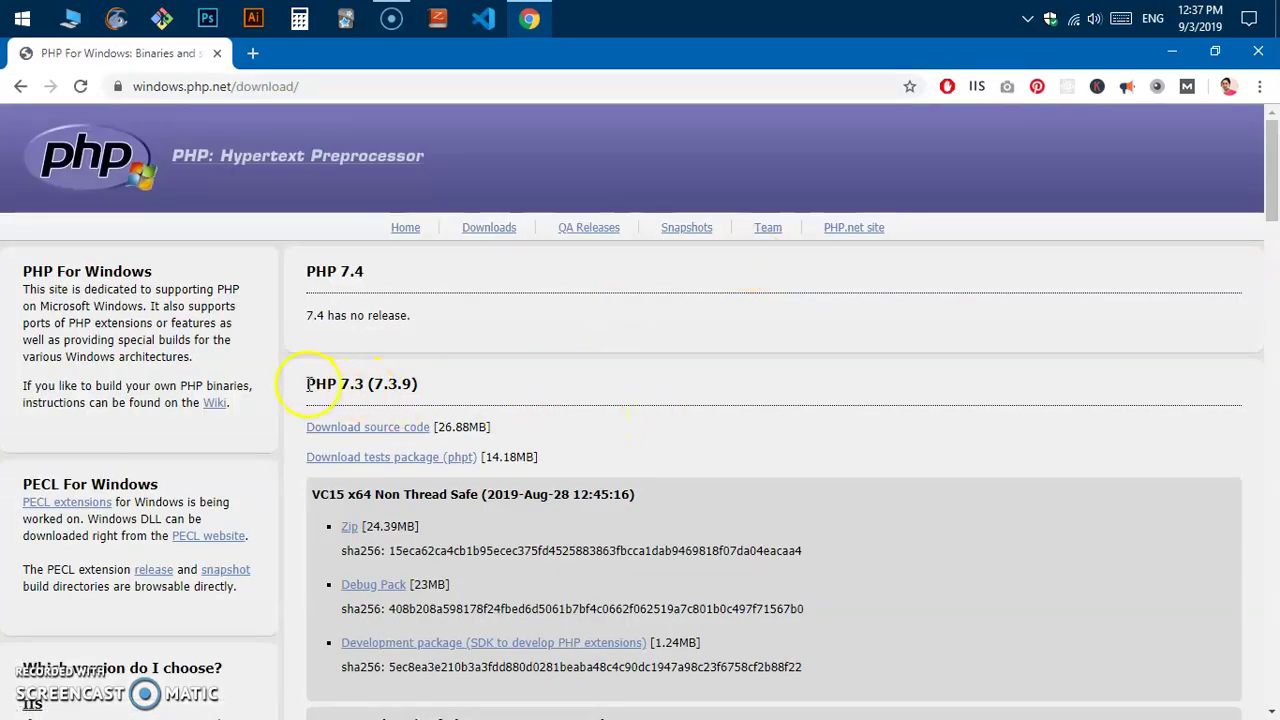
# Step: Review the PHP 7.4 and PHP 7.3 (7.3.9) release entries on the download page
pyautogui.moveTo(303, 384); pyautogui.dragTo(491, 380)
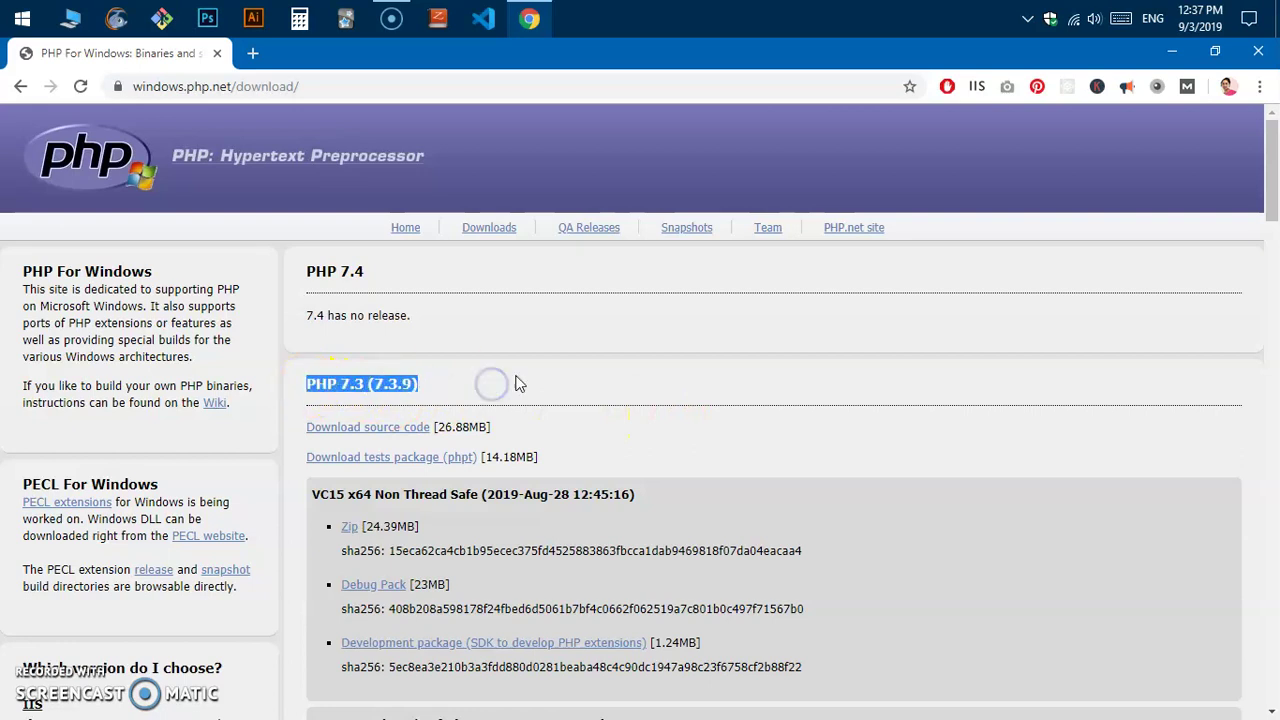
pyautogui.moveTo(304, 316); pyautogui.dragTo(582, 336)
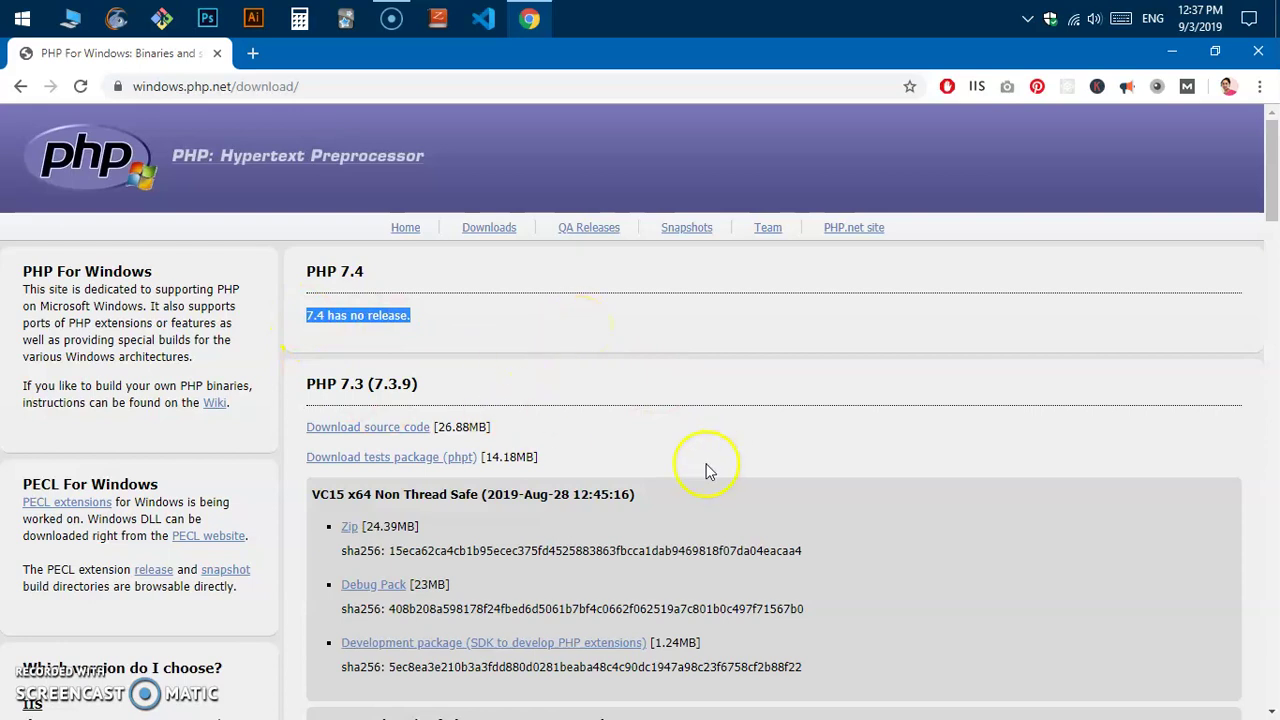
pyautogui.scroll(-10, 690, 440)
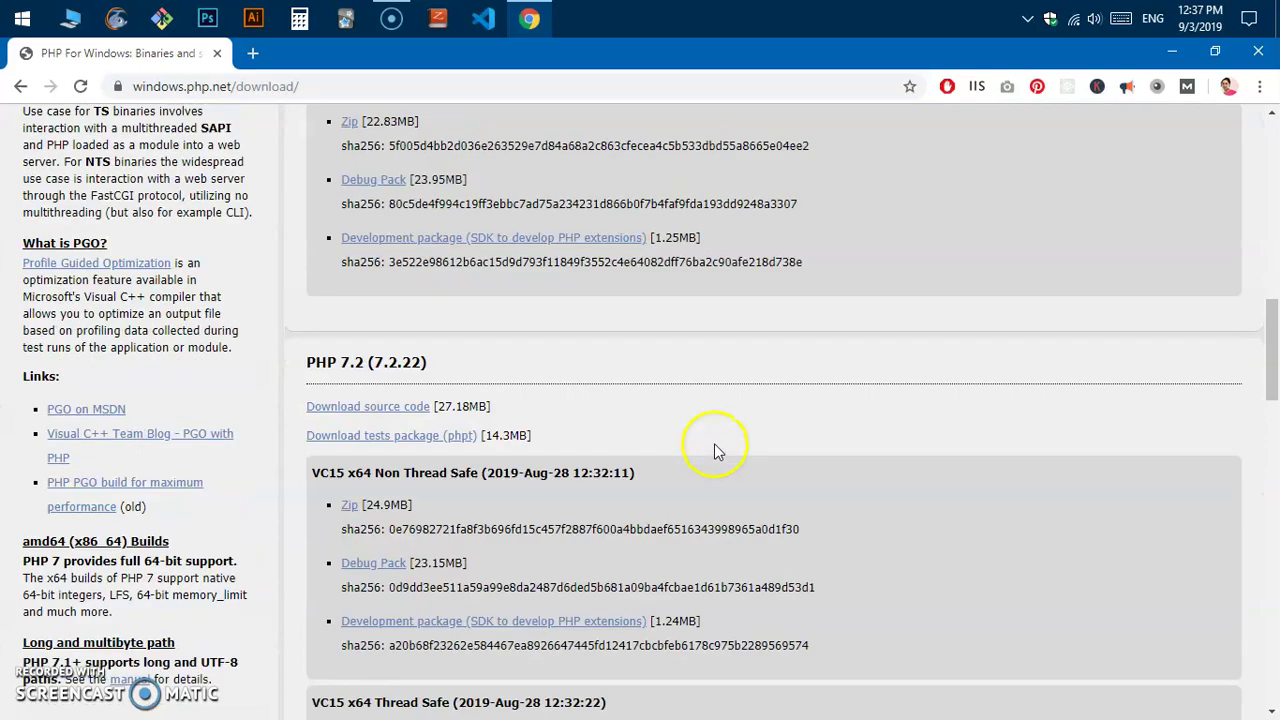
# Step: Open the past releases archives in a separate tab, look through the older PHP versions and close that tab
pyautogui.scroll(-6, 598, 462)
pyautogui.scroll(2, 450, 420)
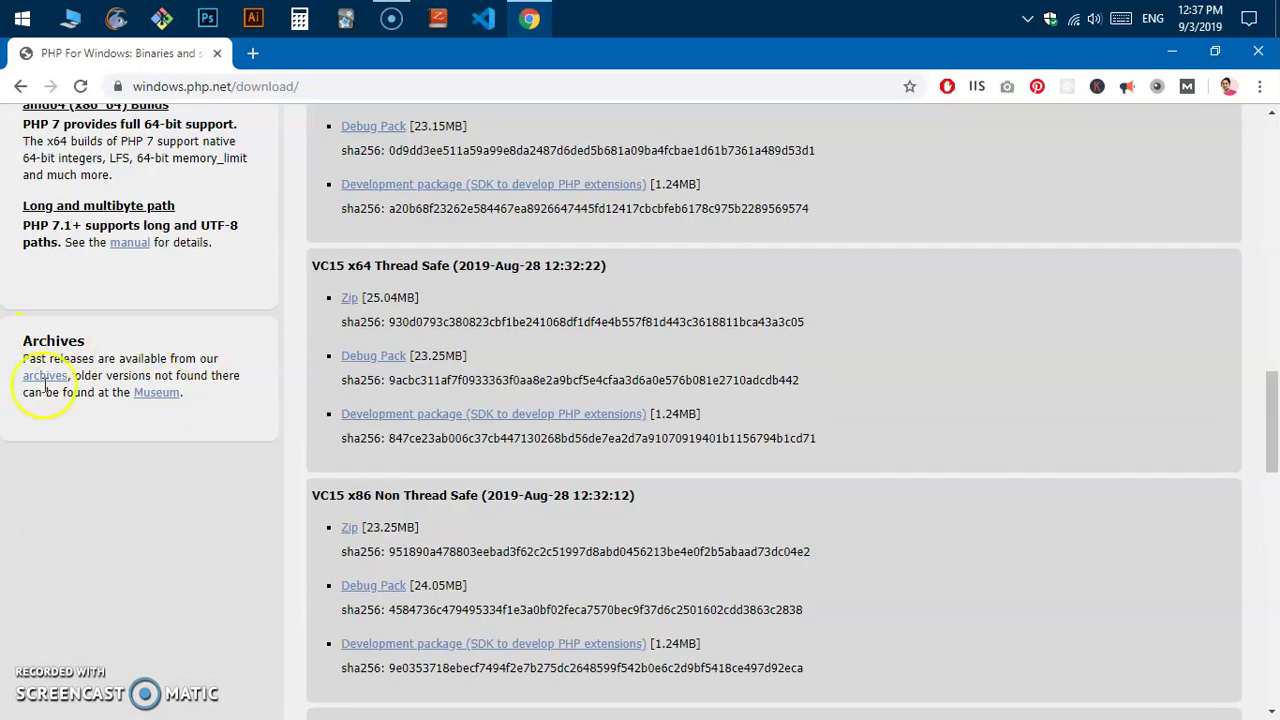
pyautogui.rightClick(40, 379)
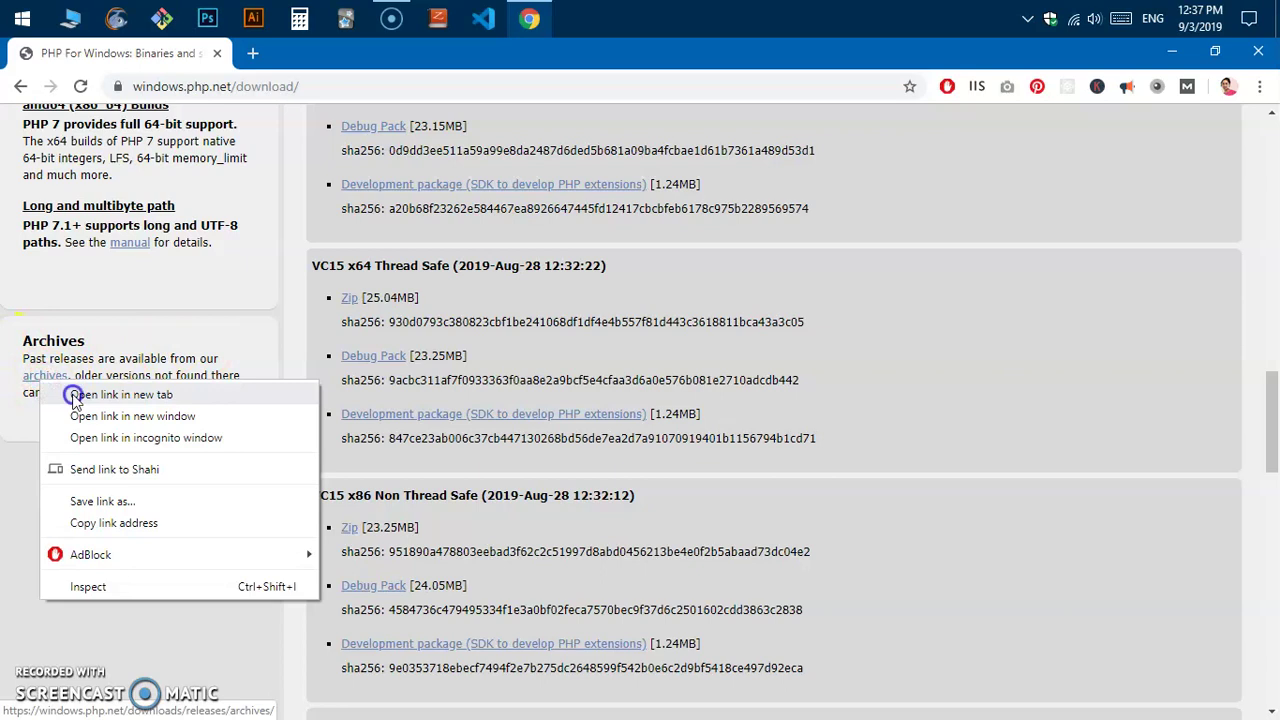
pyautogui.click(74, 396)
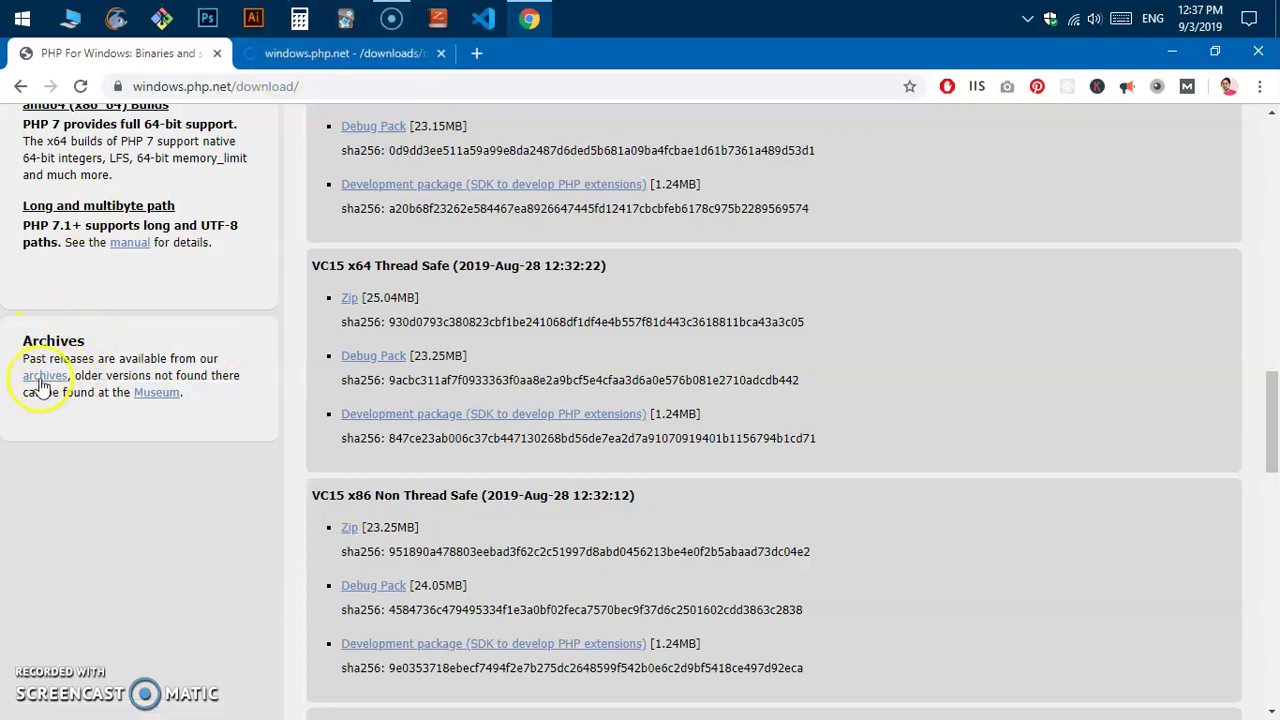
pyautogui.click(299, 58)
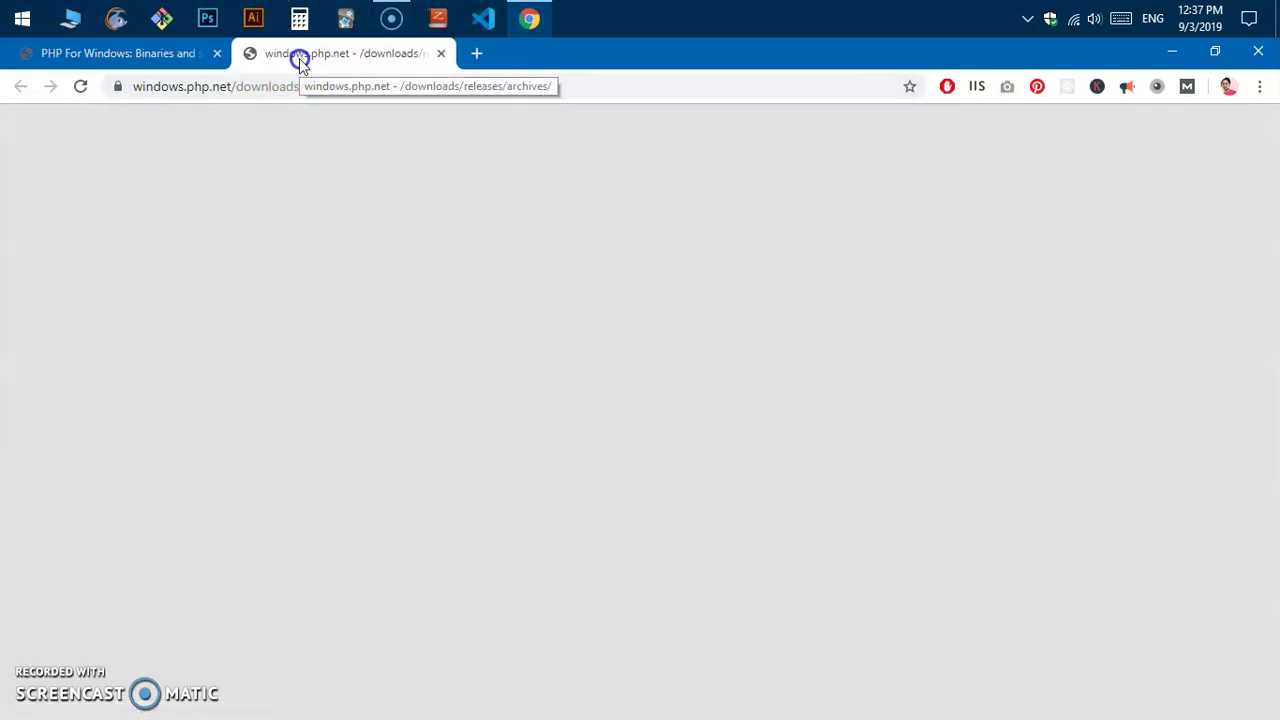
pyautogui.scroll(-10, 294, 443)
pyautogui.scroll(-6, 294, 443)
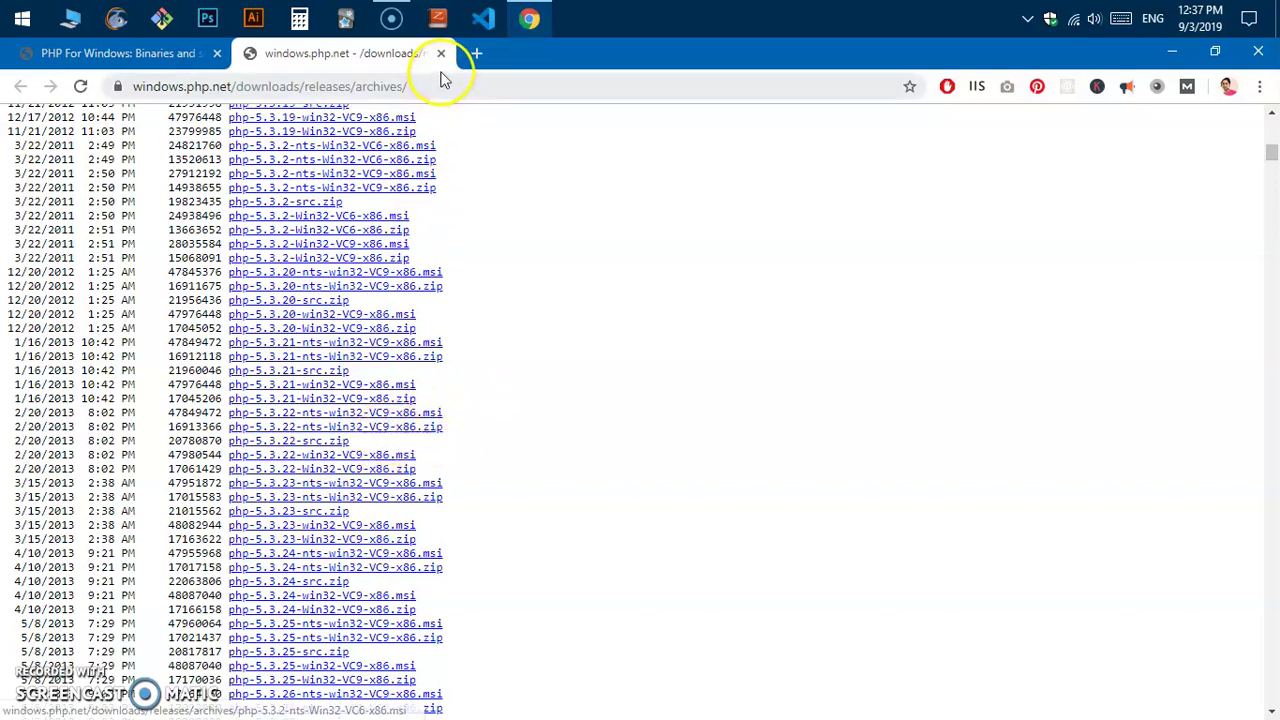
pyautogui.click(441, 55)
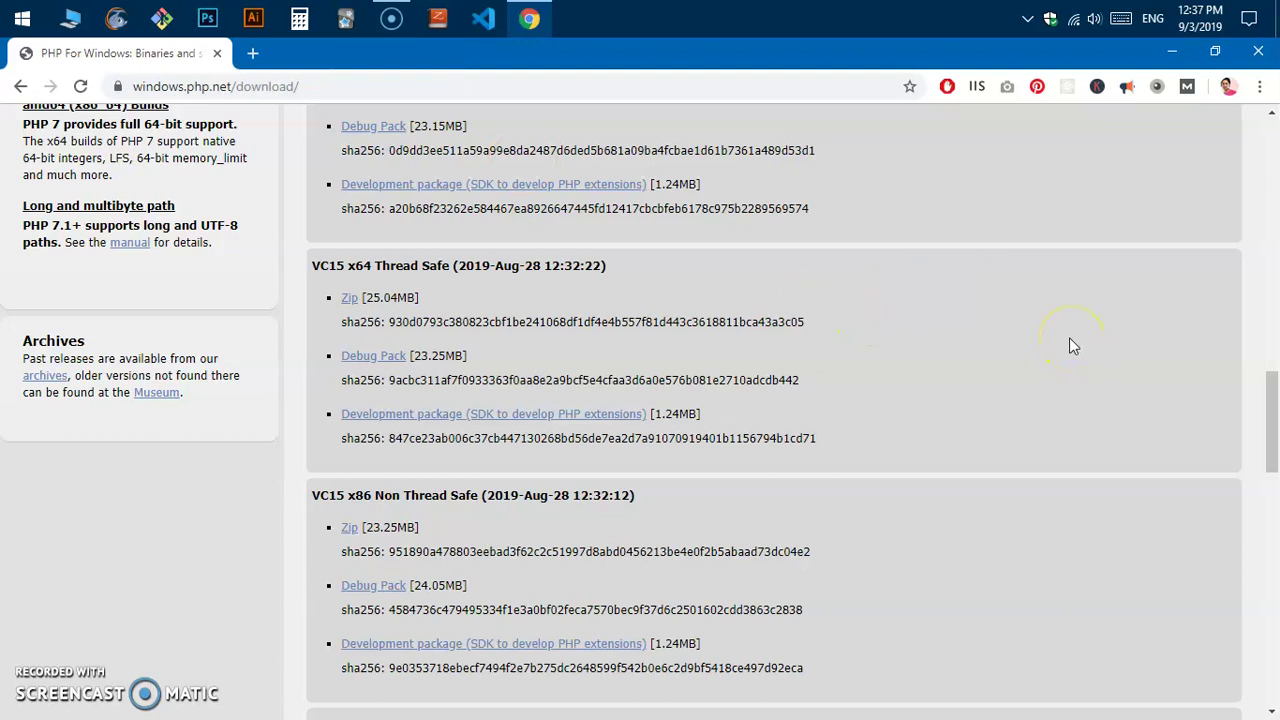
# Step: Browse the PHP 7.2 and 7.3 builds, and check the computer's system type in the system information
pyautogui.scroll(4, 1069, 346)
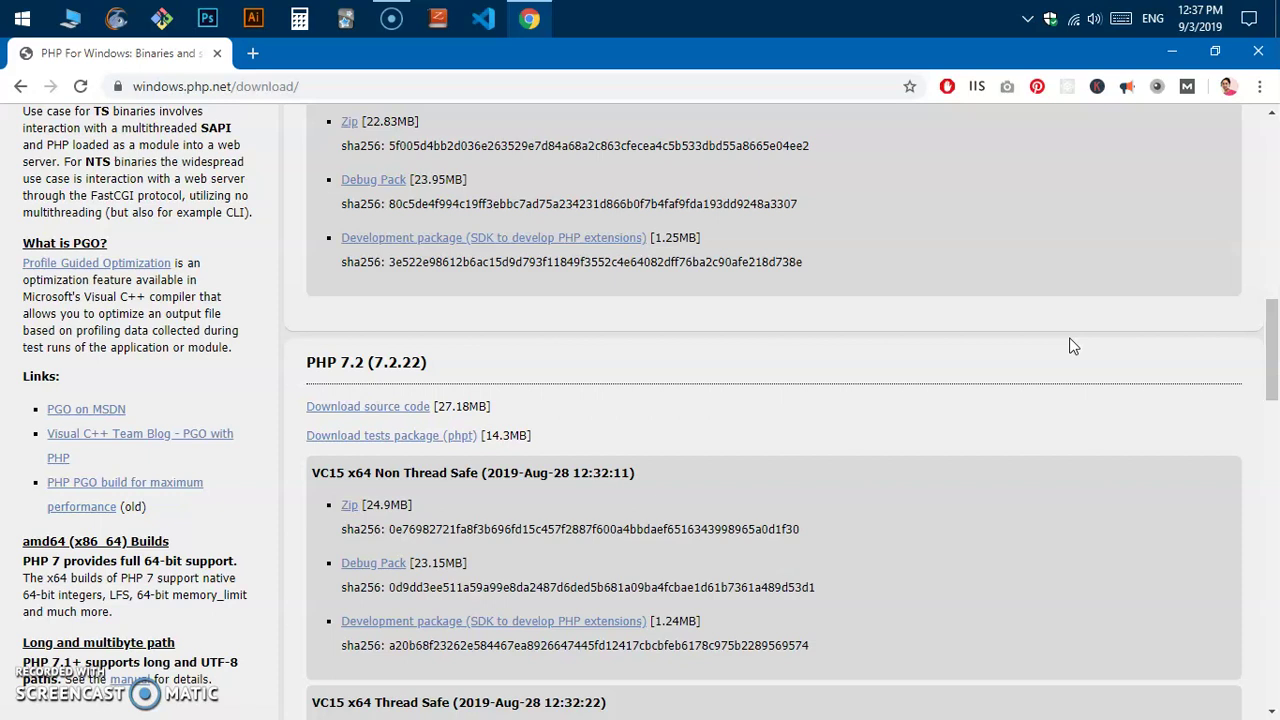
pyautogui.scroll(-2, 1071, 346)
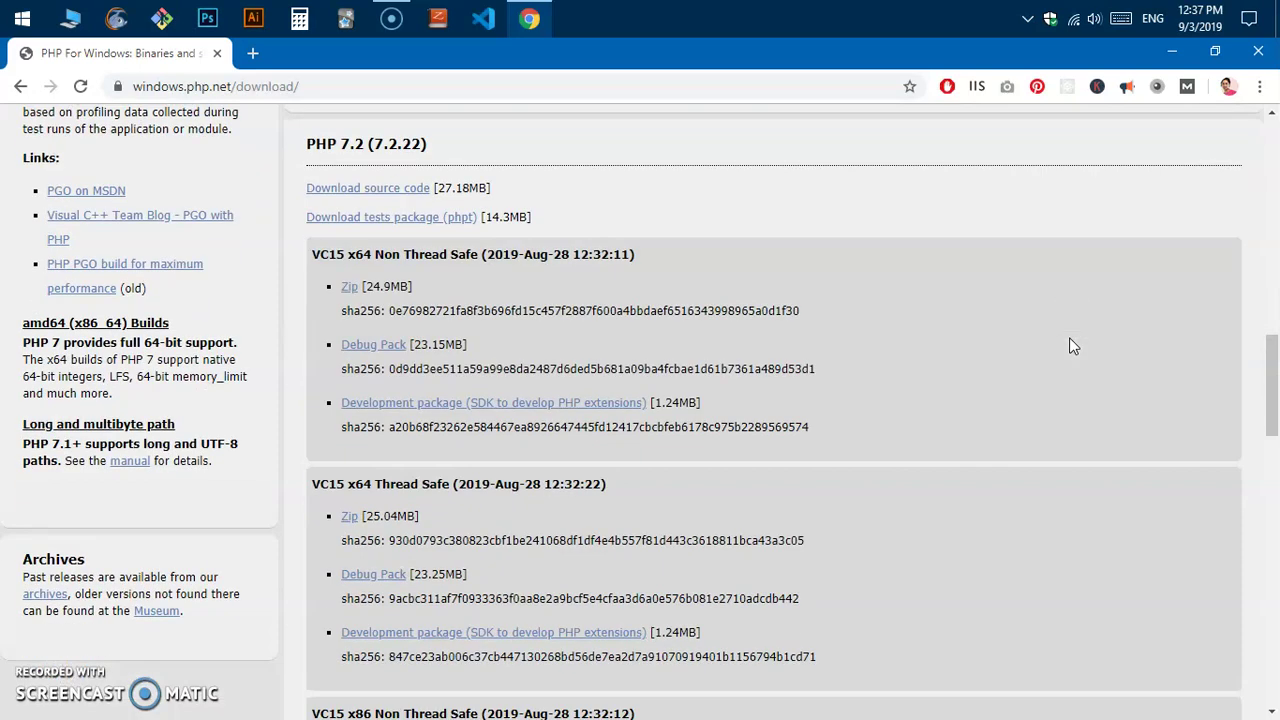
pyautogui.scroll(-2, 1071, 346)
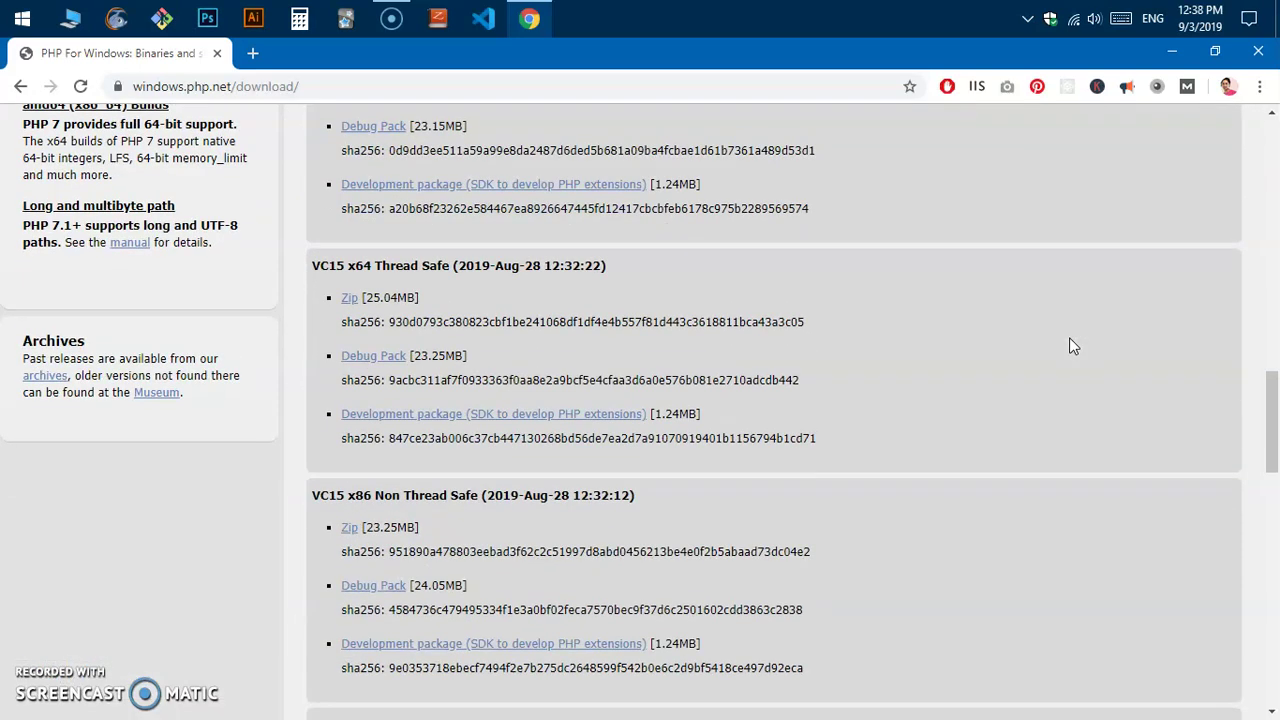
pyautogui.scroll(-6, 1069, 340)
pyautogui.scroll(13, 1069, 340)
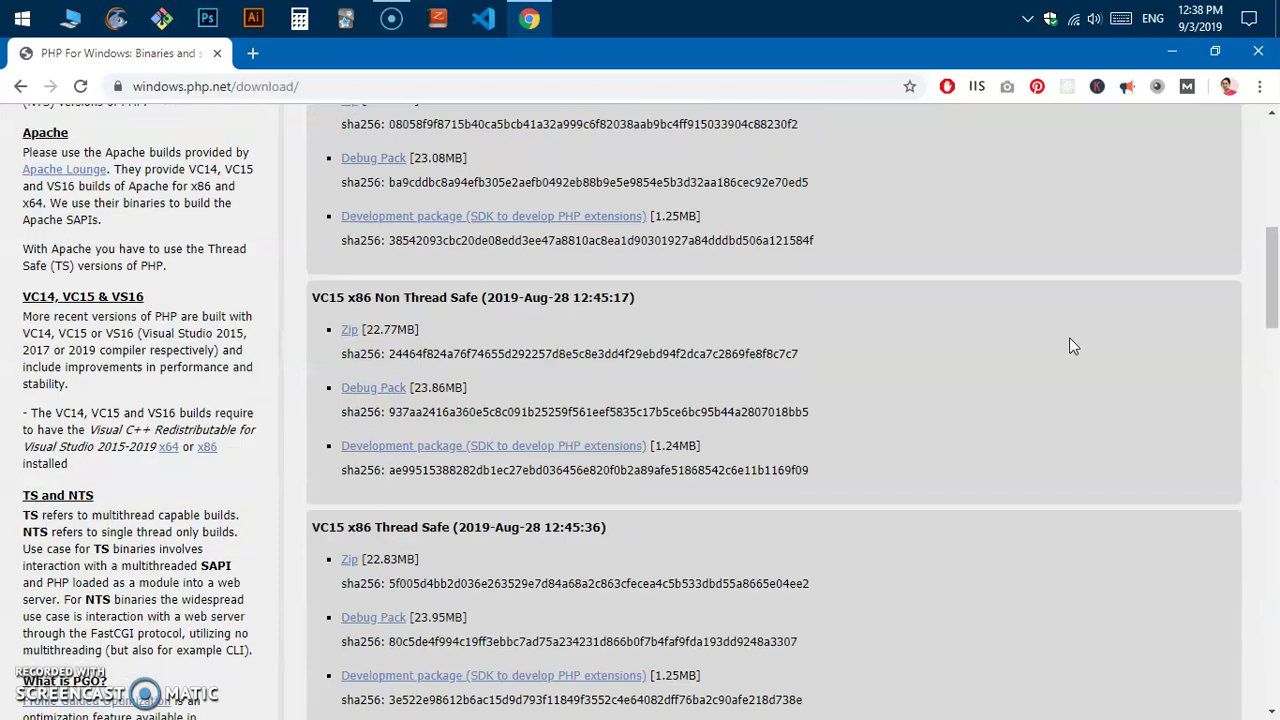
pyautogui.scroll(6, 1069, 346)
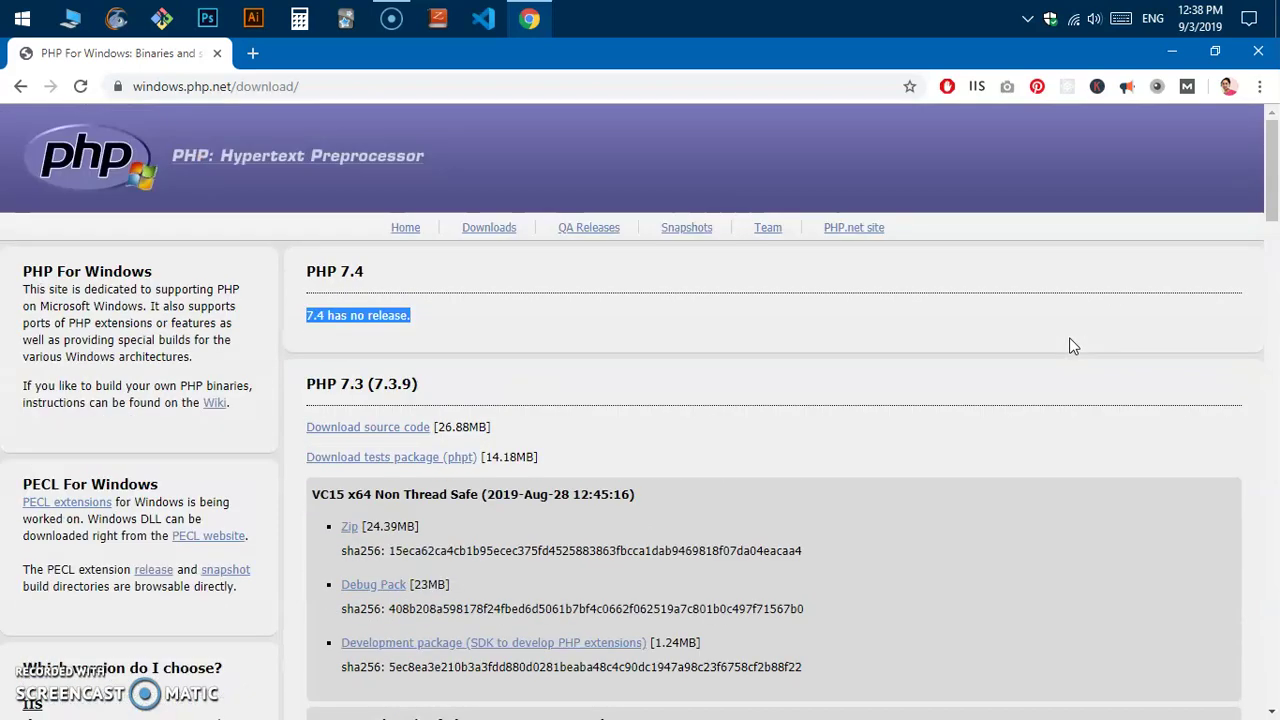
pyautogui.scroll(-2, 1071, 346)
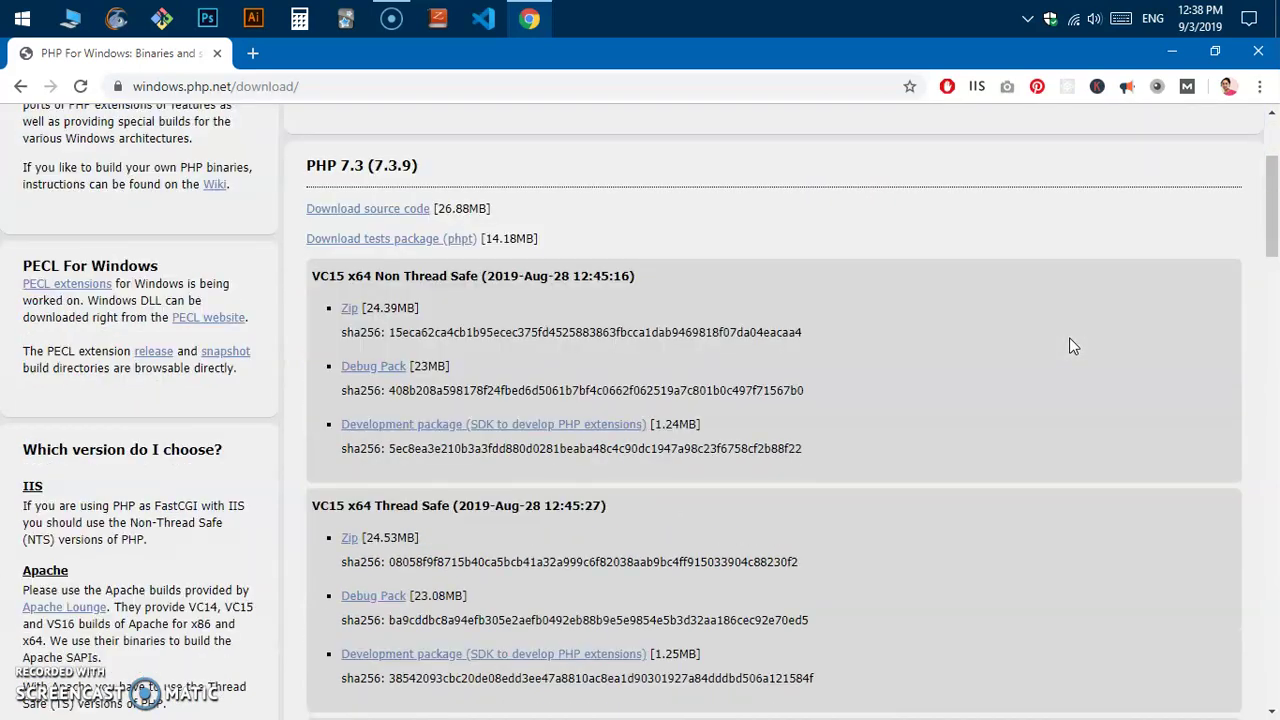
pyautogui.press('super+Pause')
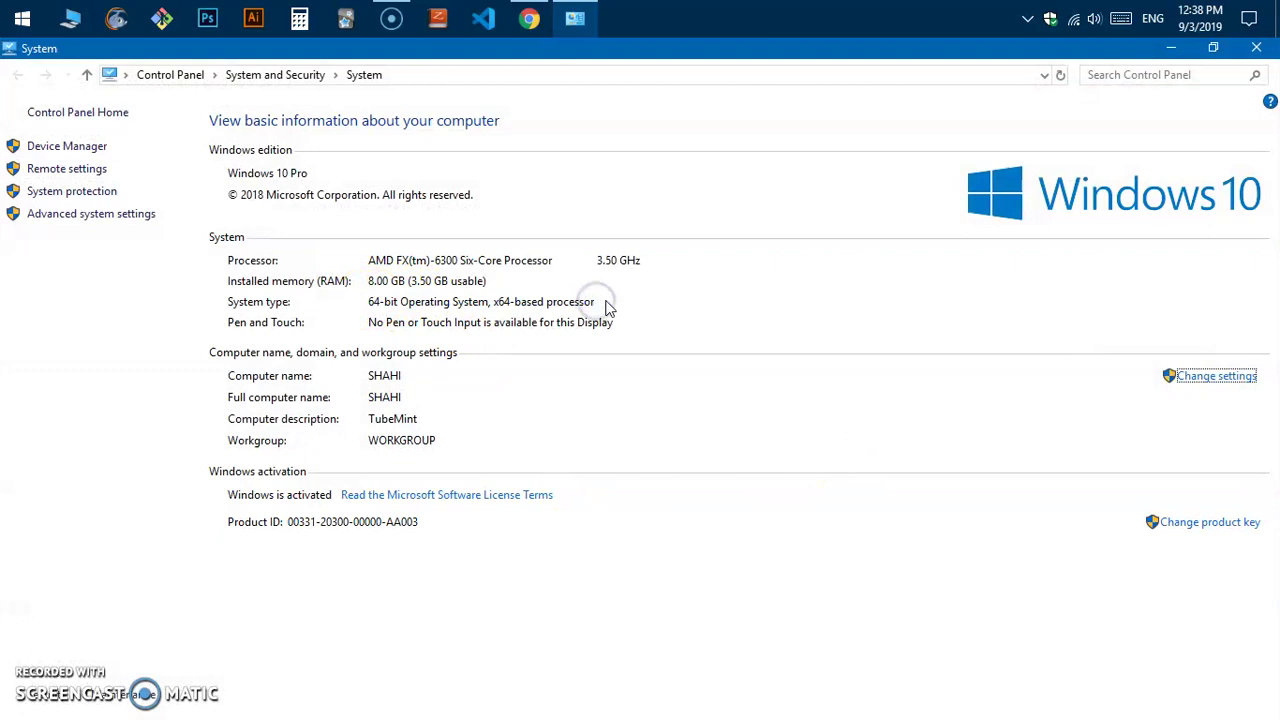
pyautogui.click(1256, 48)
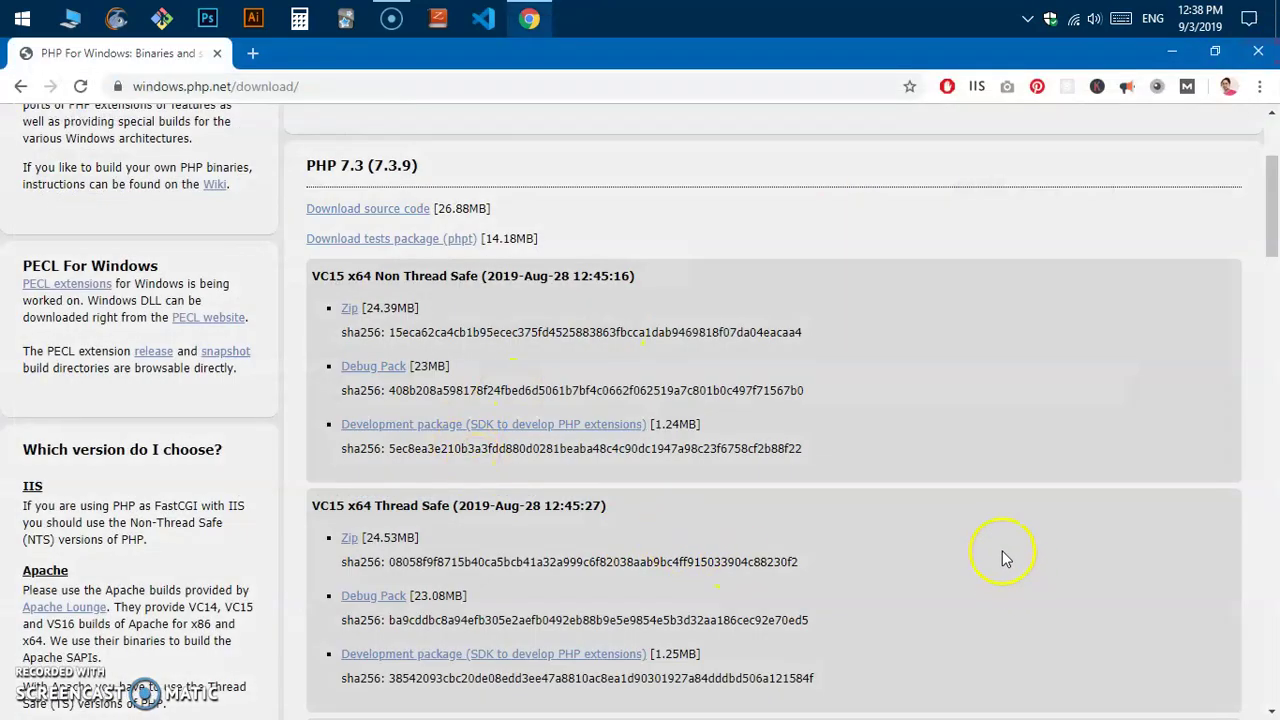
# Step: Compare the x64 and x86 builds of PHP 7.3.9, in both Thread Safe and Non Thread Safe variants
pyautogui.moveTo(328, 505); pyautogui.dragTo(492, 507)
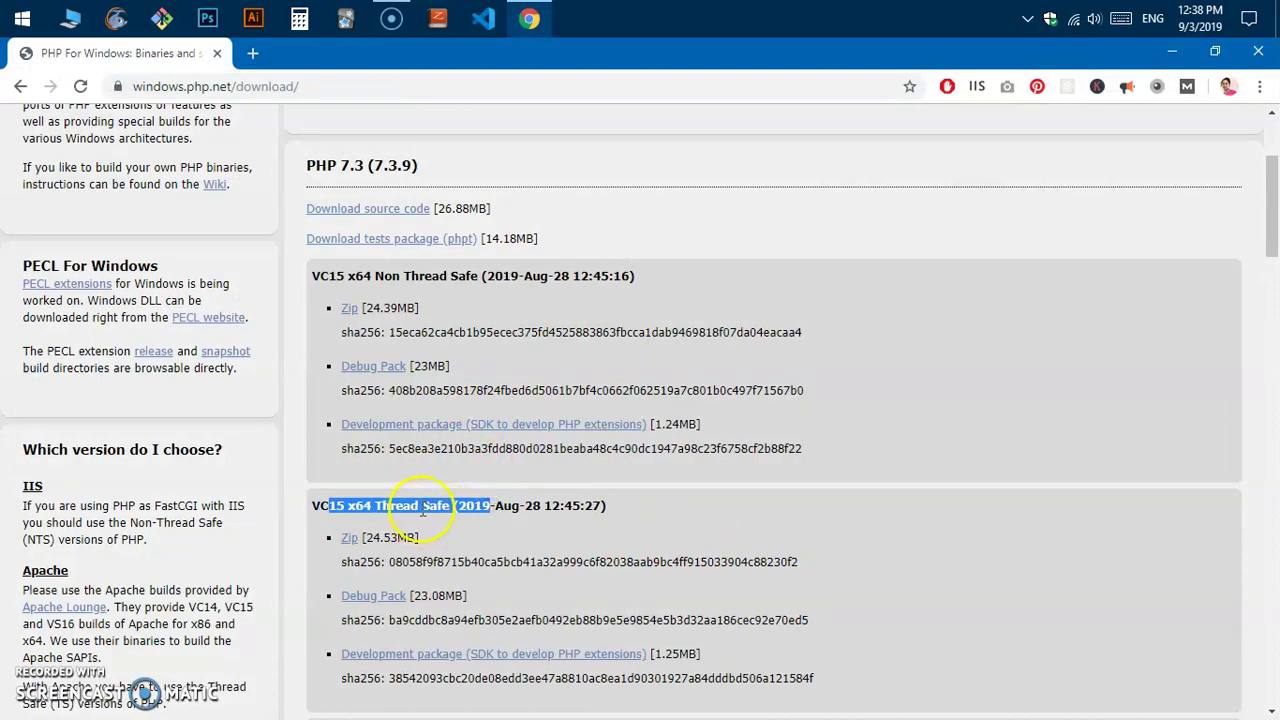
pyautogui.click(533, 505)
pyautogui.moveTo(372, 505); pyautogui.dragTo(552, 505)
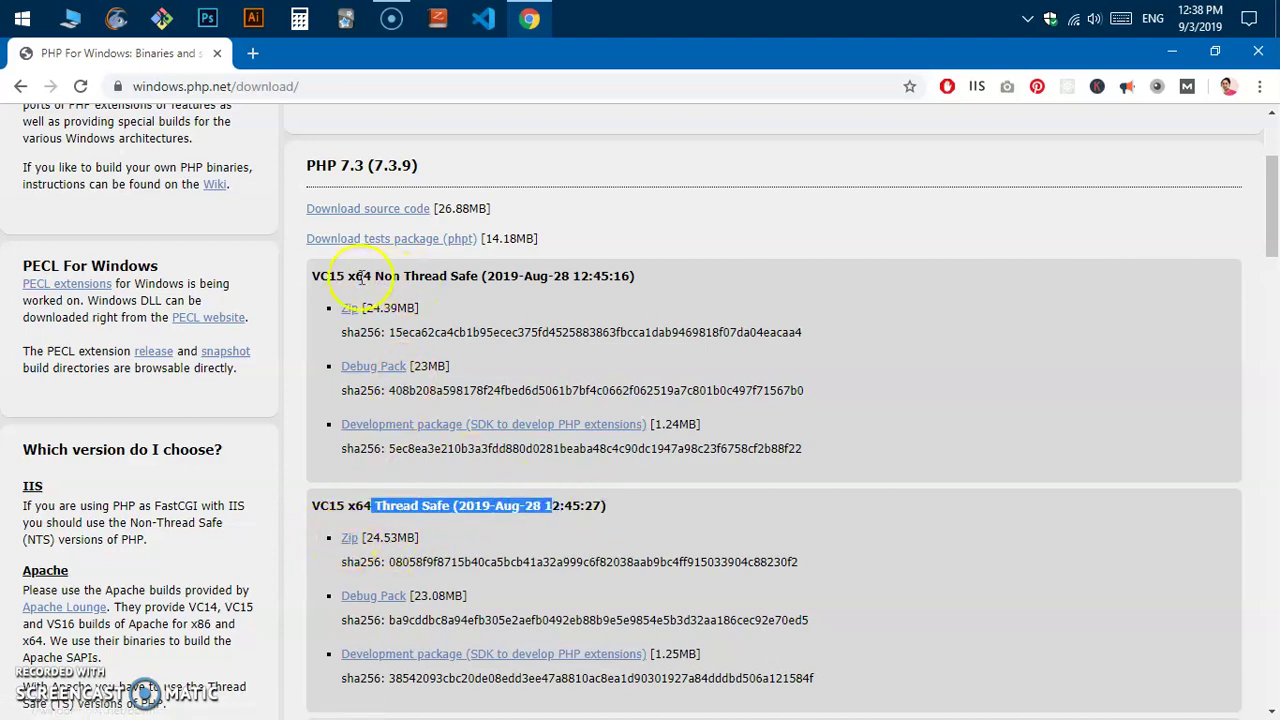
pyautogui.click(556, 304)
pyautogui.click(493, 520)
pyautogui.scroll(-2, 590, 515)
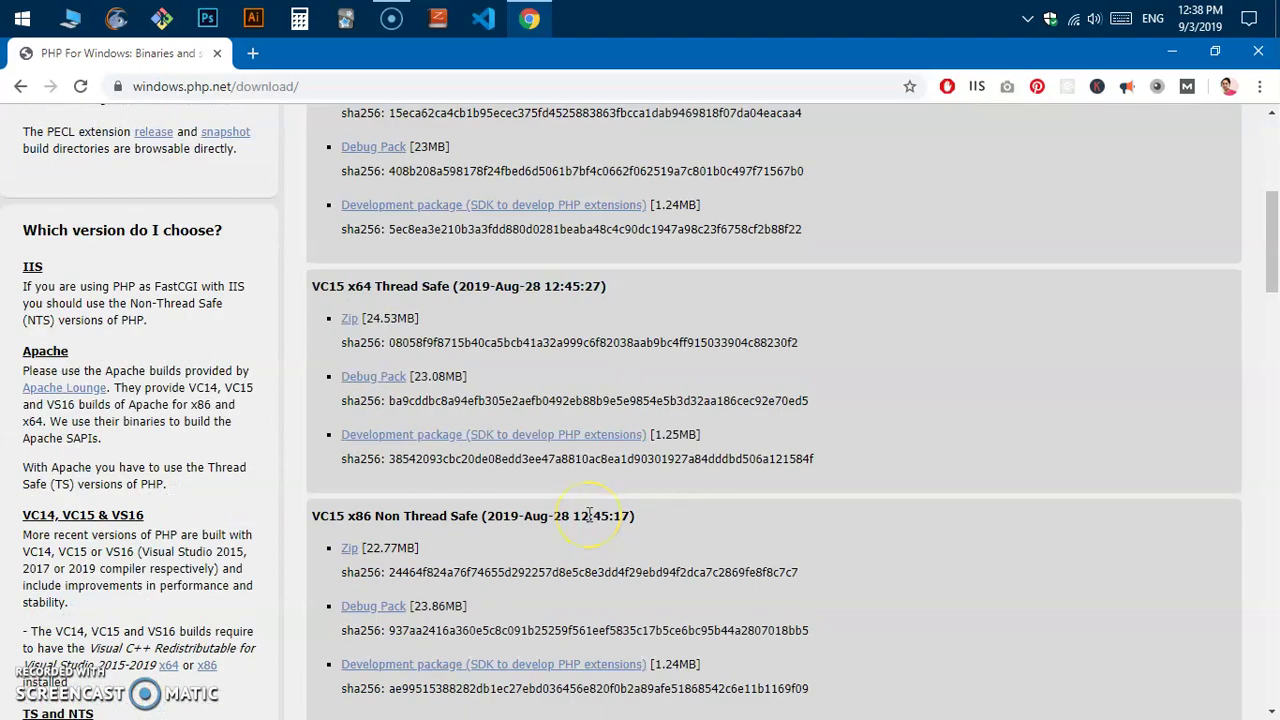
pyautogui.moveTo(347, 518); pyautogui.dragTo(449, 518)
pyautogui.click(489, 524)
pyautogui.scroll(-2, 464, 553)
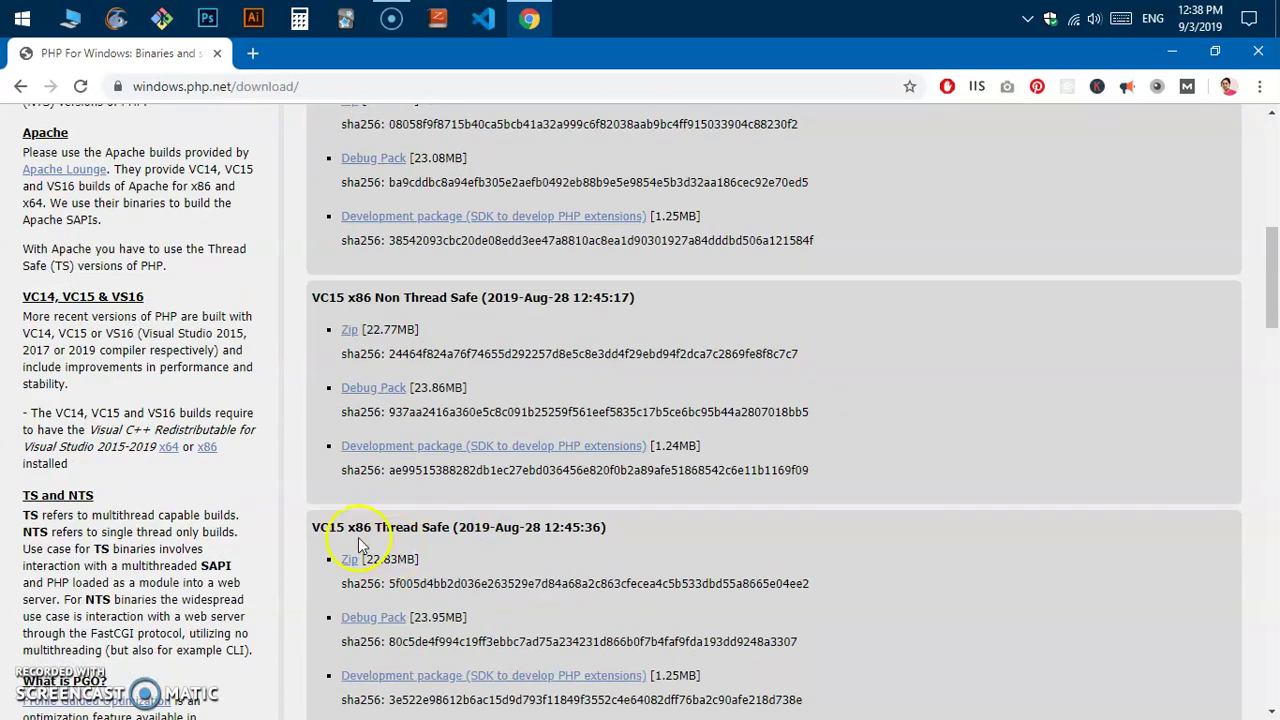
pyautogui.moveTo(347, 528); pyautogui.dragTo(380, 530)
pyautogui.scroll(2, 450, 515)
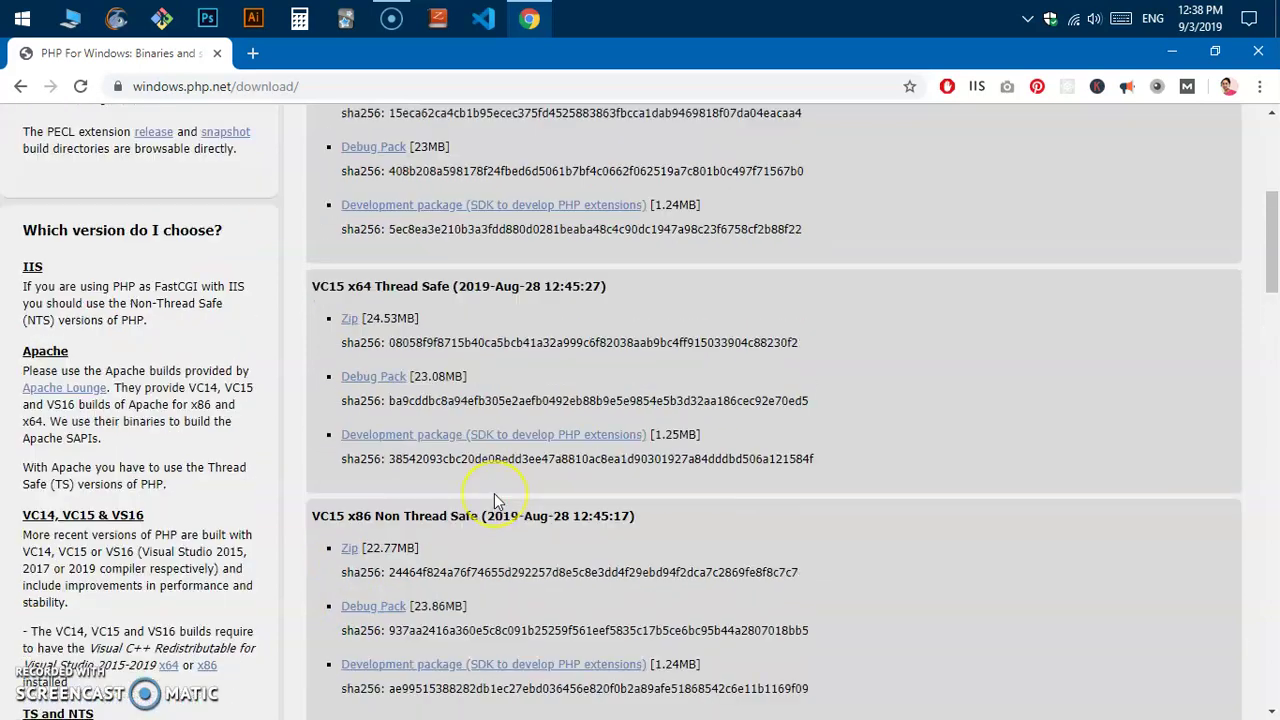
# Step: Download the VC15 x64 Thread Safe zip of PHP 7.3.9 to the Desktop and minimize the browser
pyautogui.moveTo(312, 287); pyautogui.dragTo(666, 281)
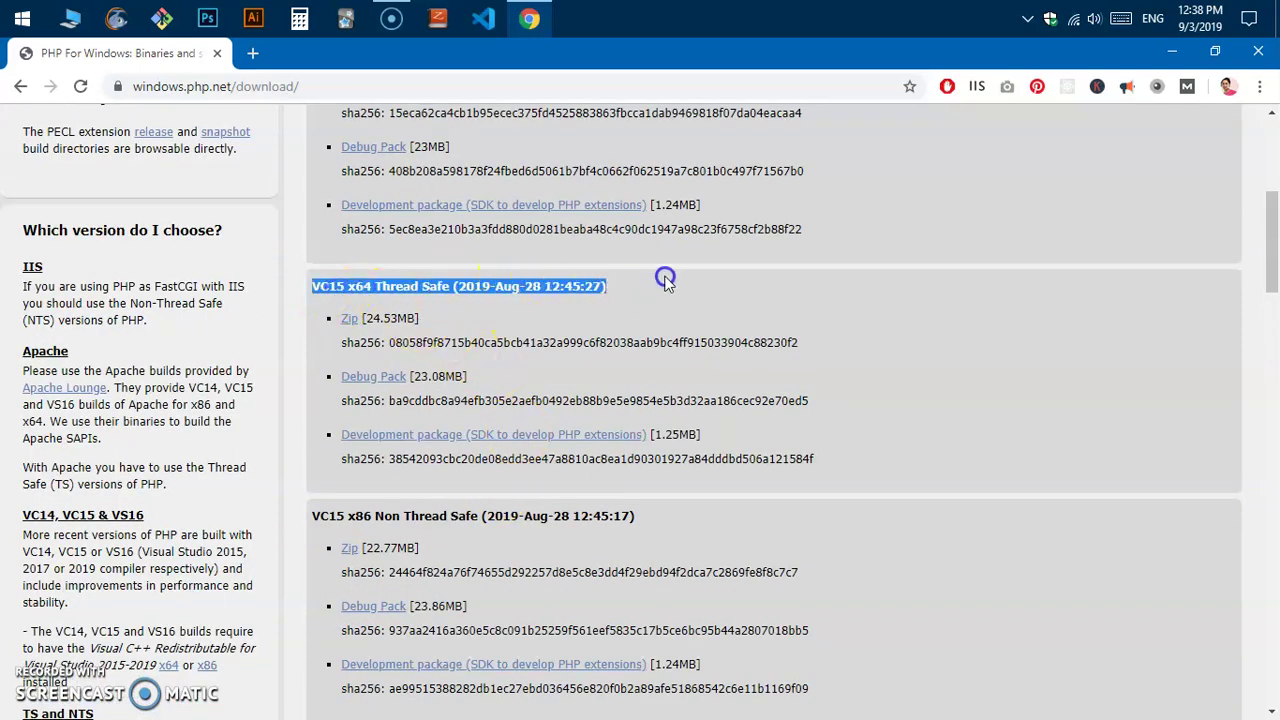
pyautogui.click(351, 325)
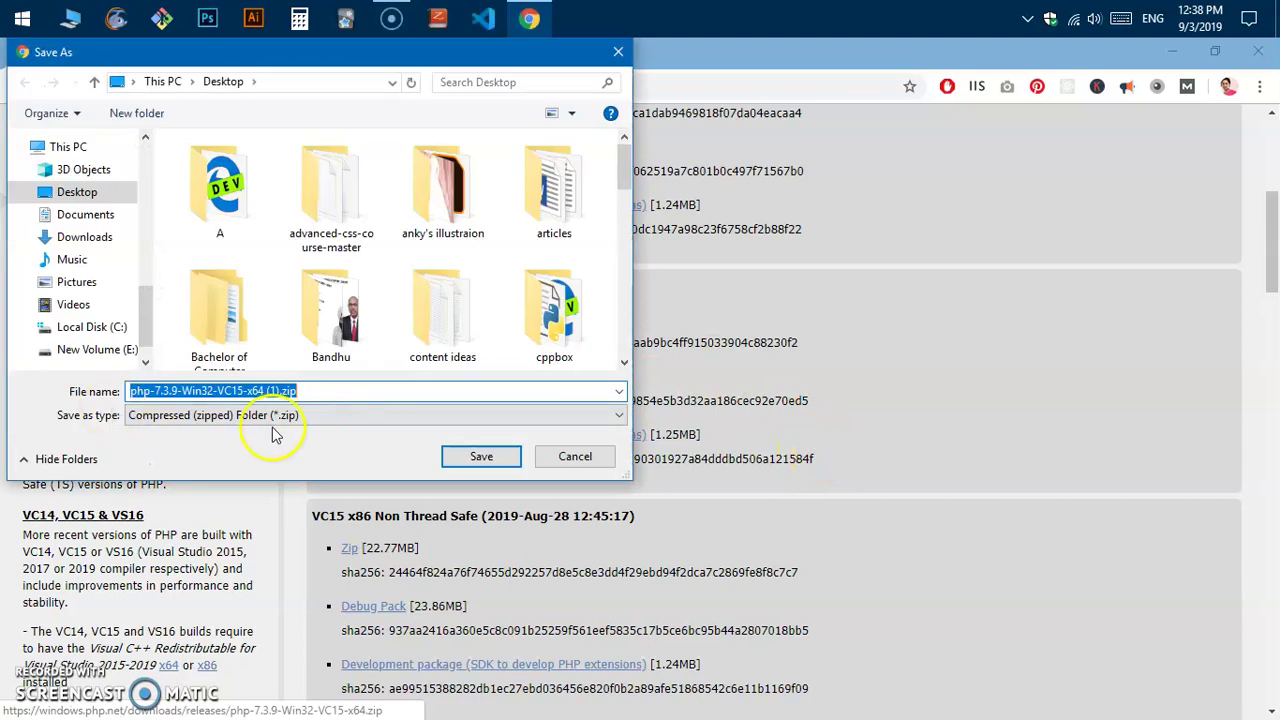
pyautogui.click(474, 456)
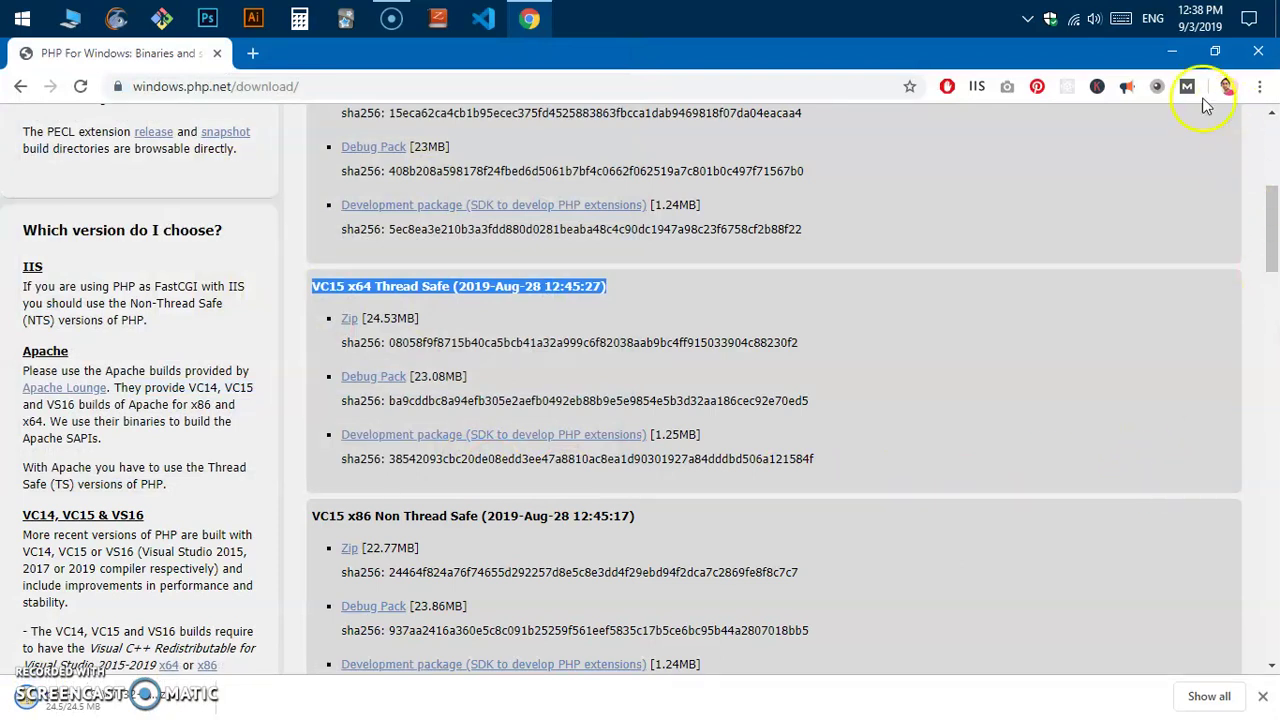
pyautogui.click(1172, 51)
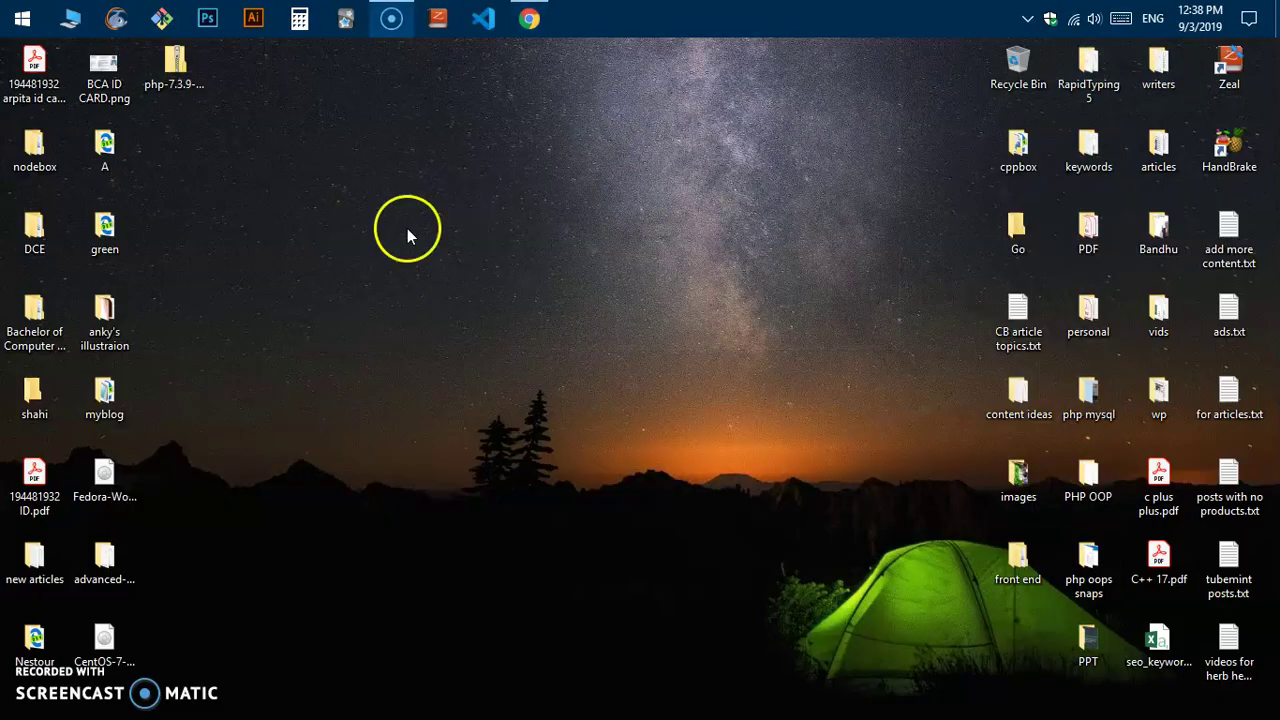
# Step: Extract the downloaded PHP 7.3.9 zip into its own folder with 7-Zip and move that folder to an empty desktop area
pyautogui.rightClick(184, 75)
pyautogui.moveTo(238, 160)
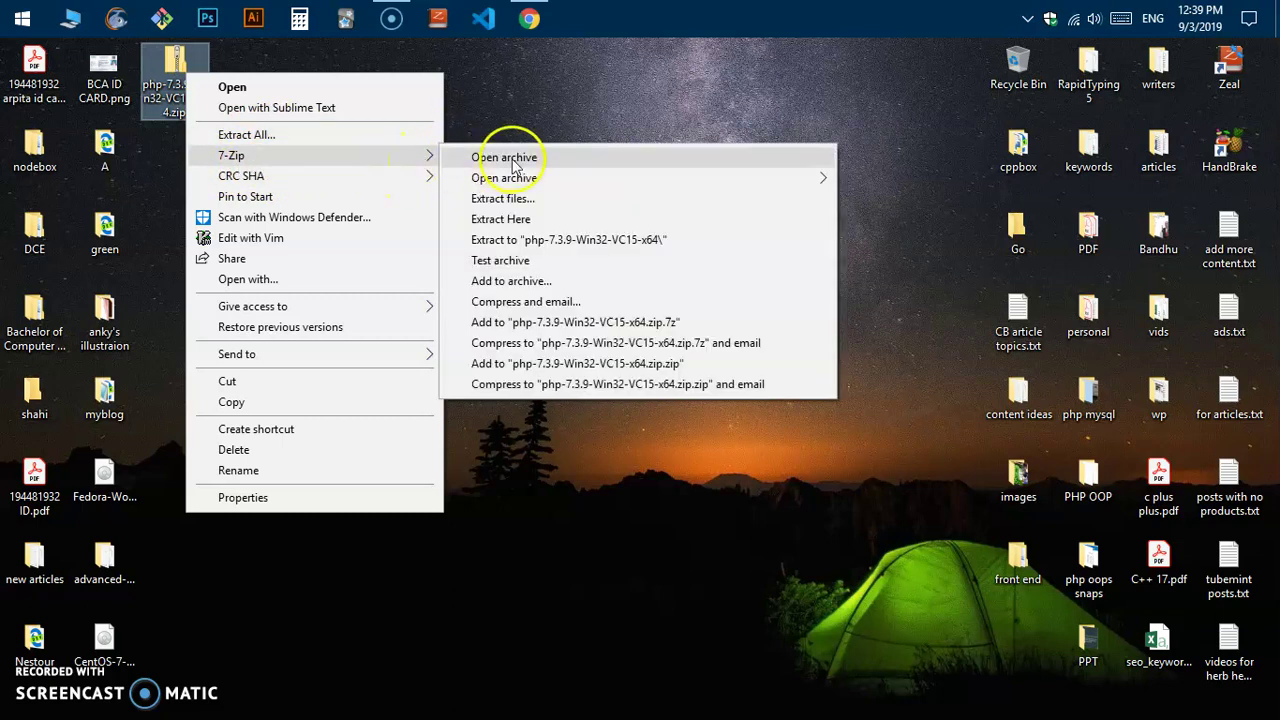
pyautogui.click(561, 240)
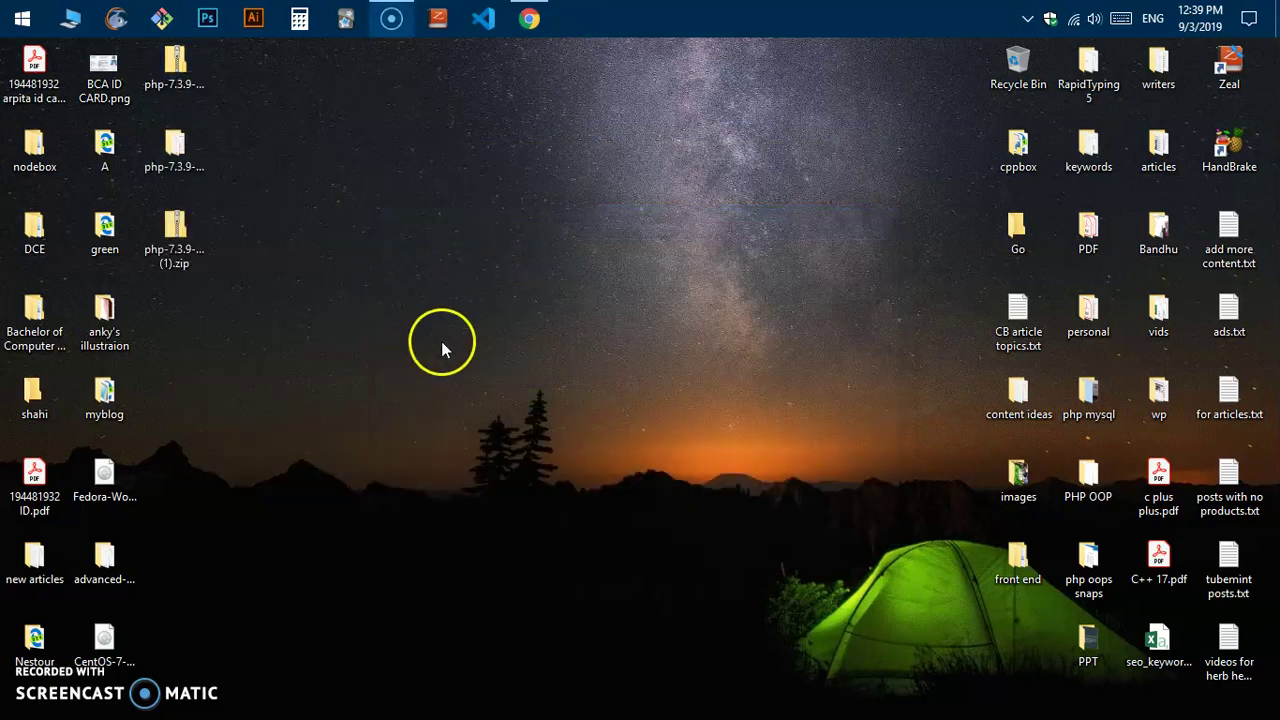
pyautogui.moveTo(174, 148); pyautogui.dragTo(528, 250)
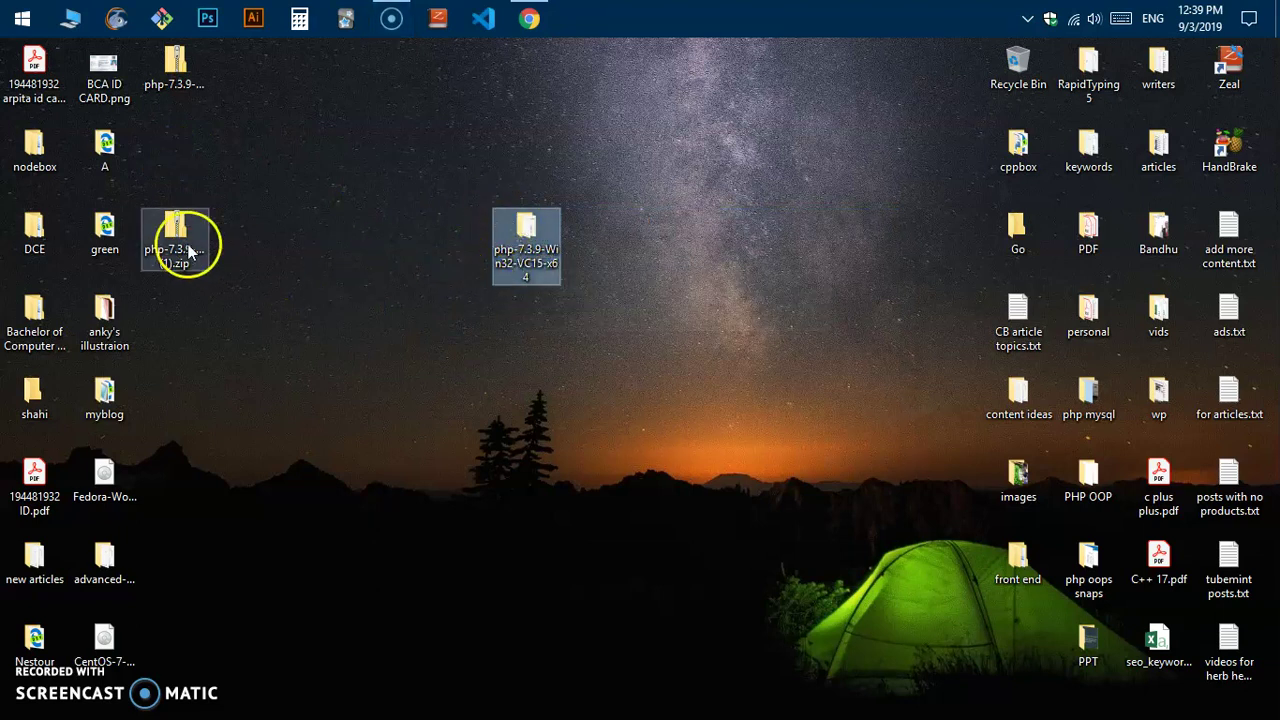
pyautogui.click(529, 18)
pyautogui.click(718, 298)
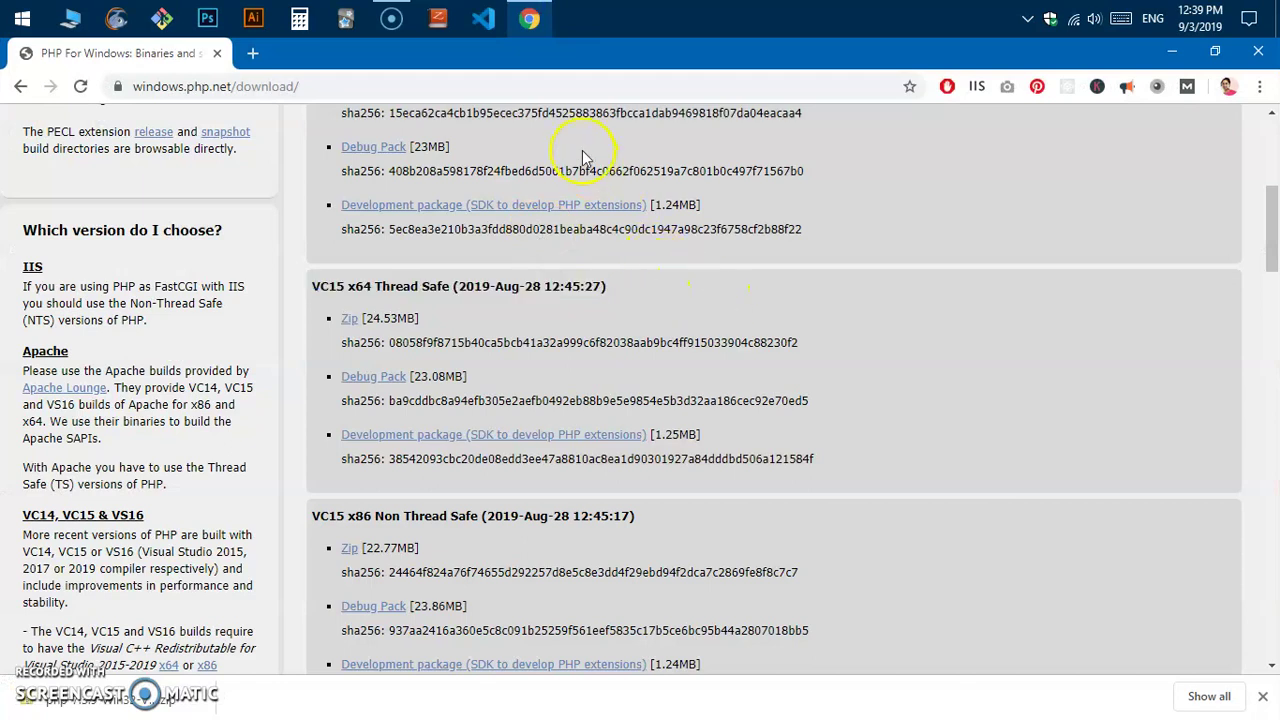
pyautogui.click(1176, 51)
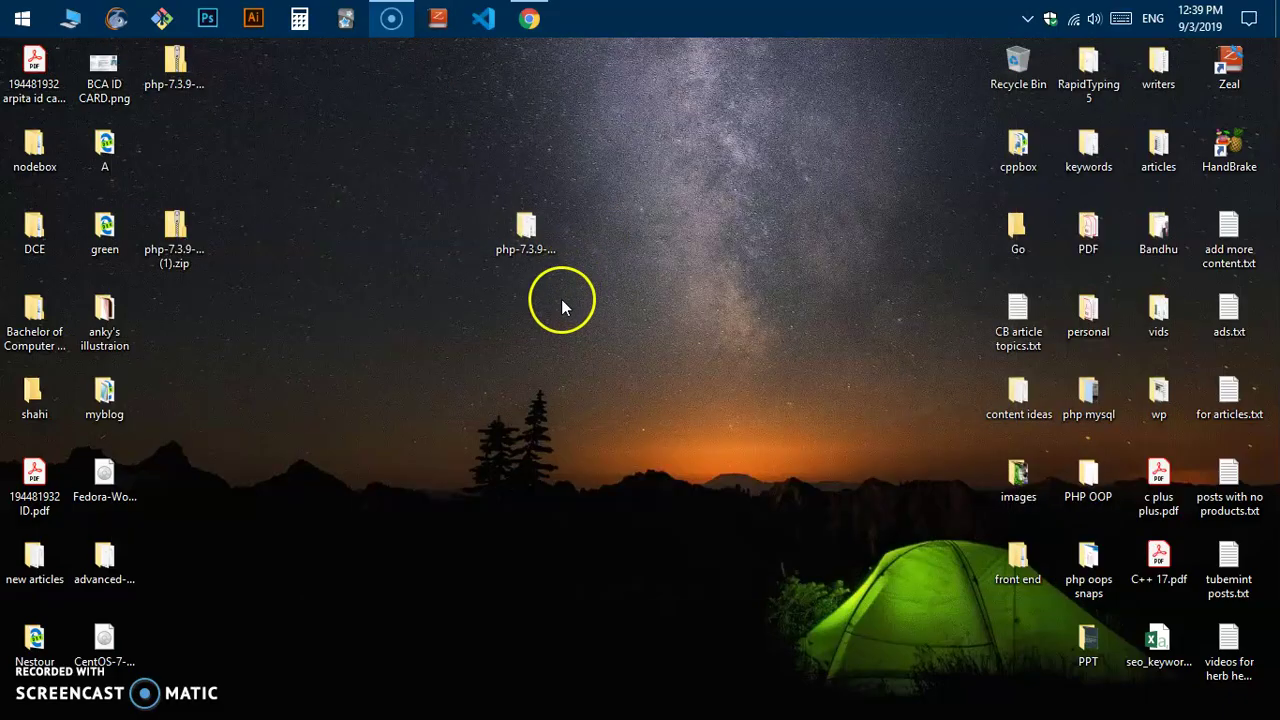
# Step: Rename the extracted PHP 7.3.9 folder on the desktop as php7
pyautogui.rightClick(526, 235)
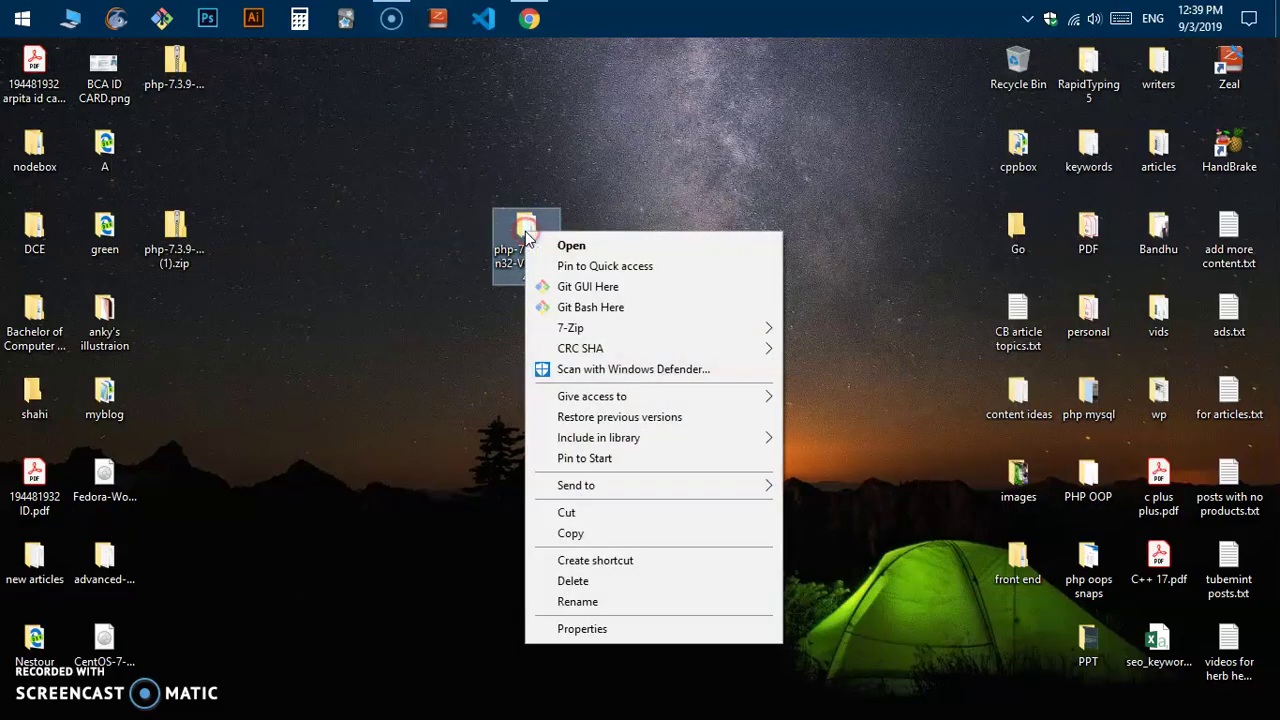
pyautogui.click(569, 600)
pyautogui.press('BackSpace')
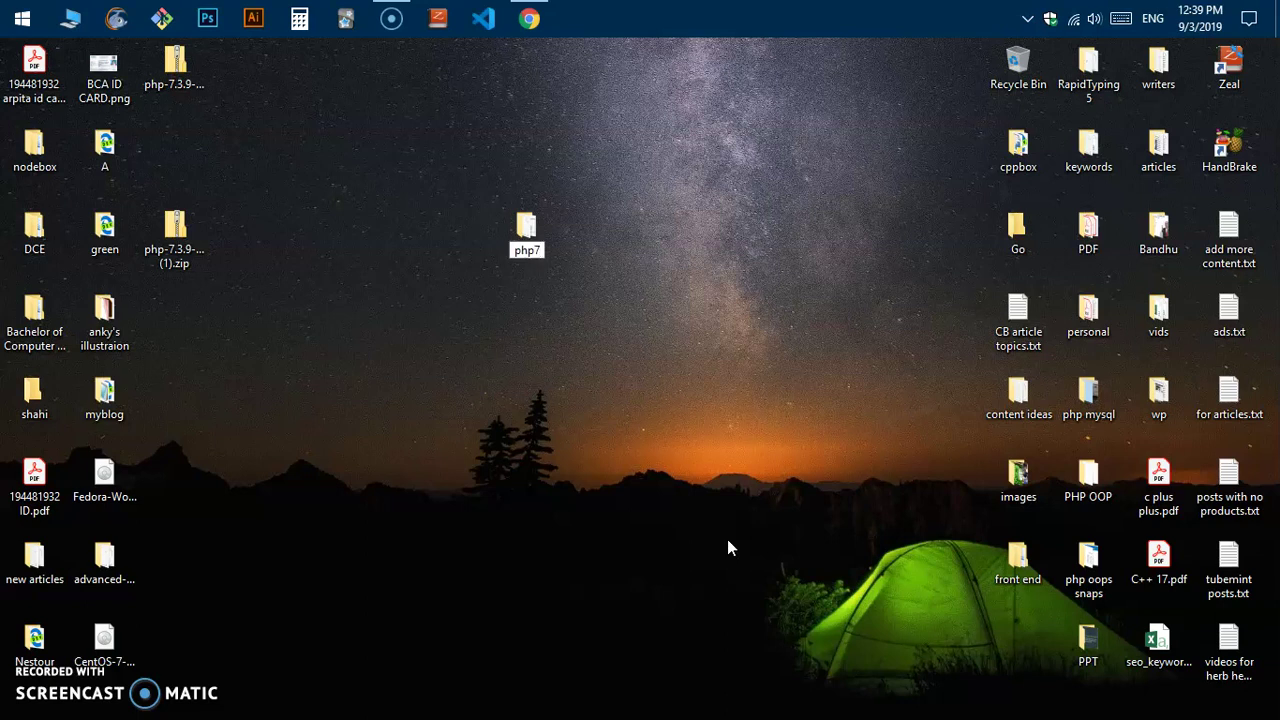
pyautogui.press('Return')
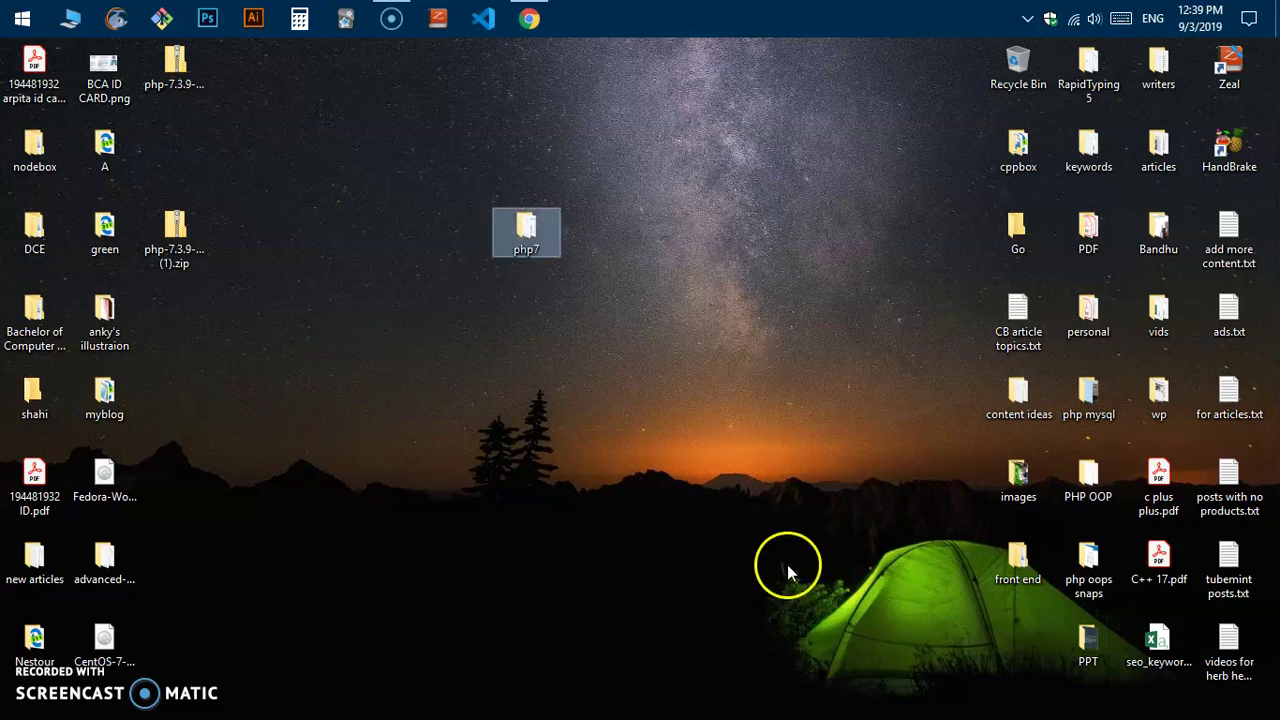
pyautogui.rightClick(511, 248)
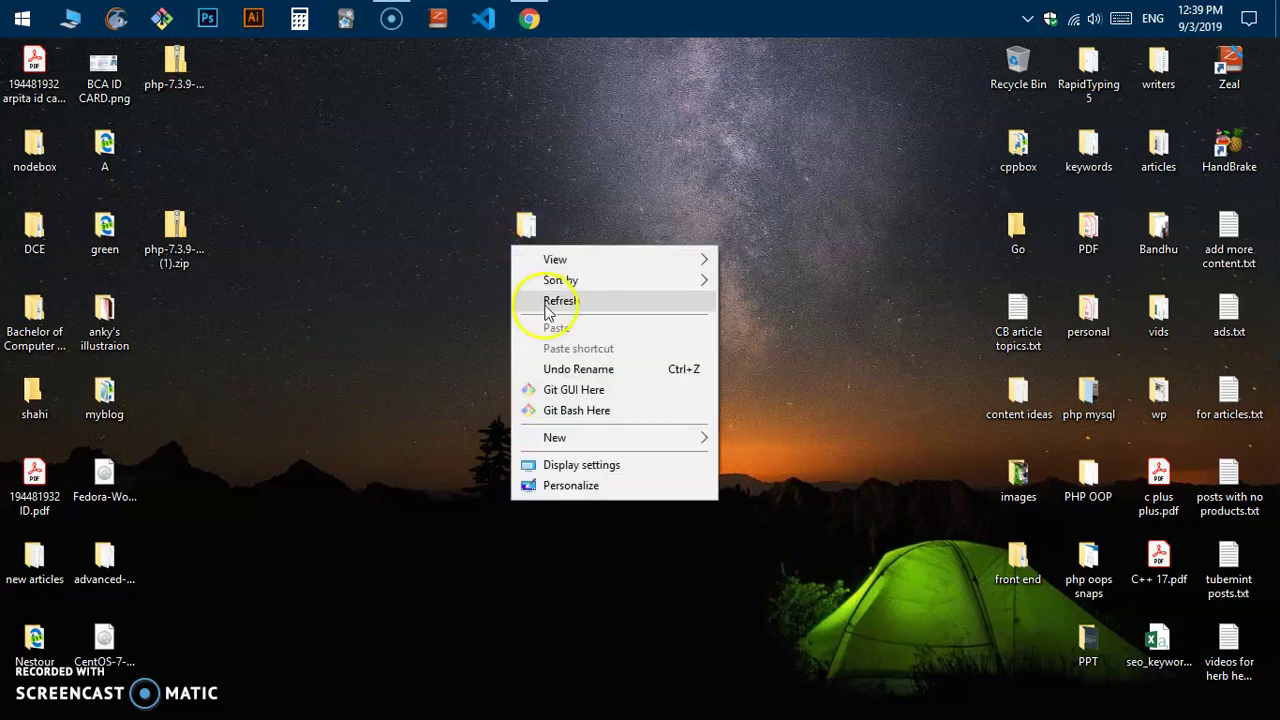
pyautogui.click(453, 347)
pyautogui.click(522, 228)
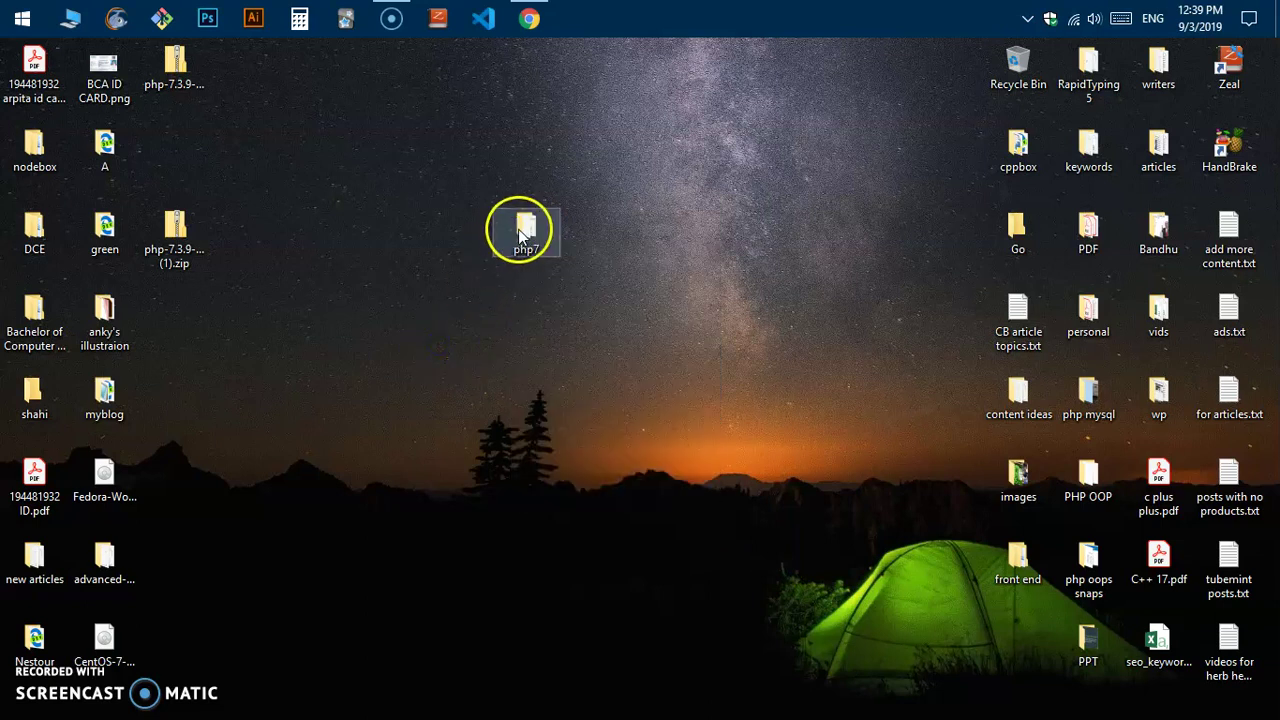
# Step: Open the Local Disk (C:) drive in File Explorer
pyautogui.click(71, 19)
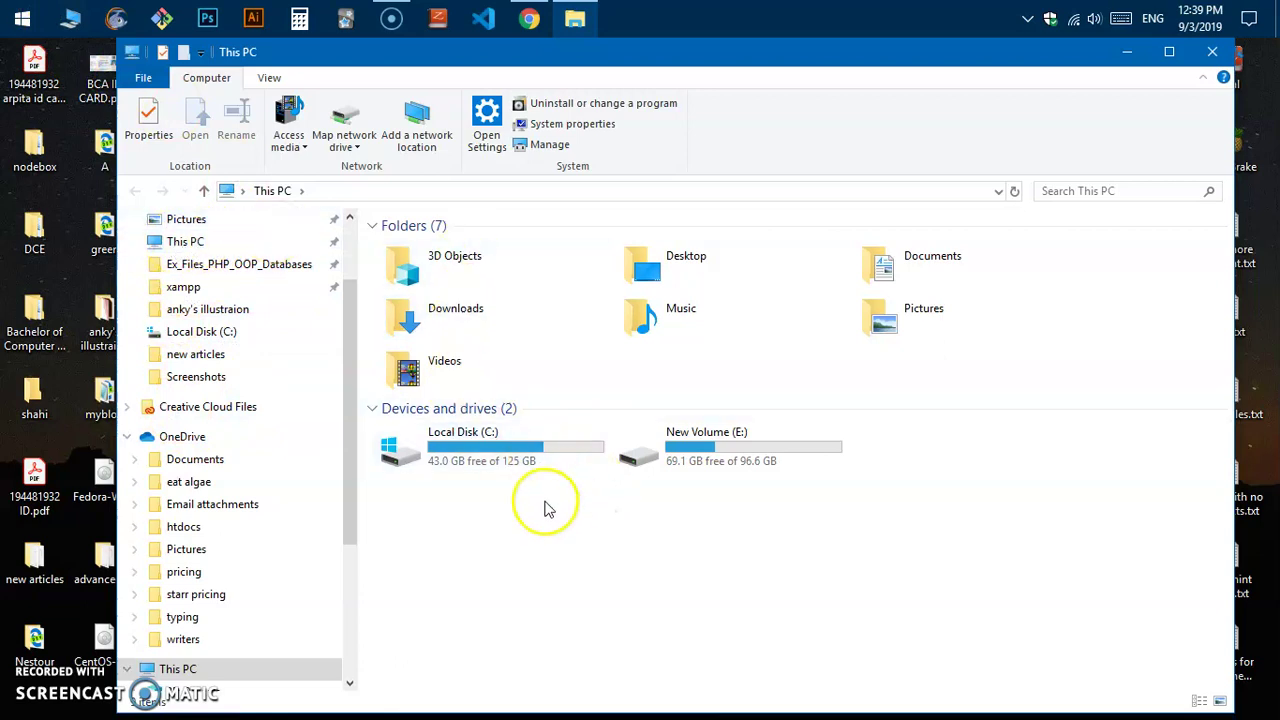
pyautogui.moveTo(643, 54); pyautogui.dragTo(4, 198)
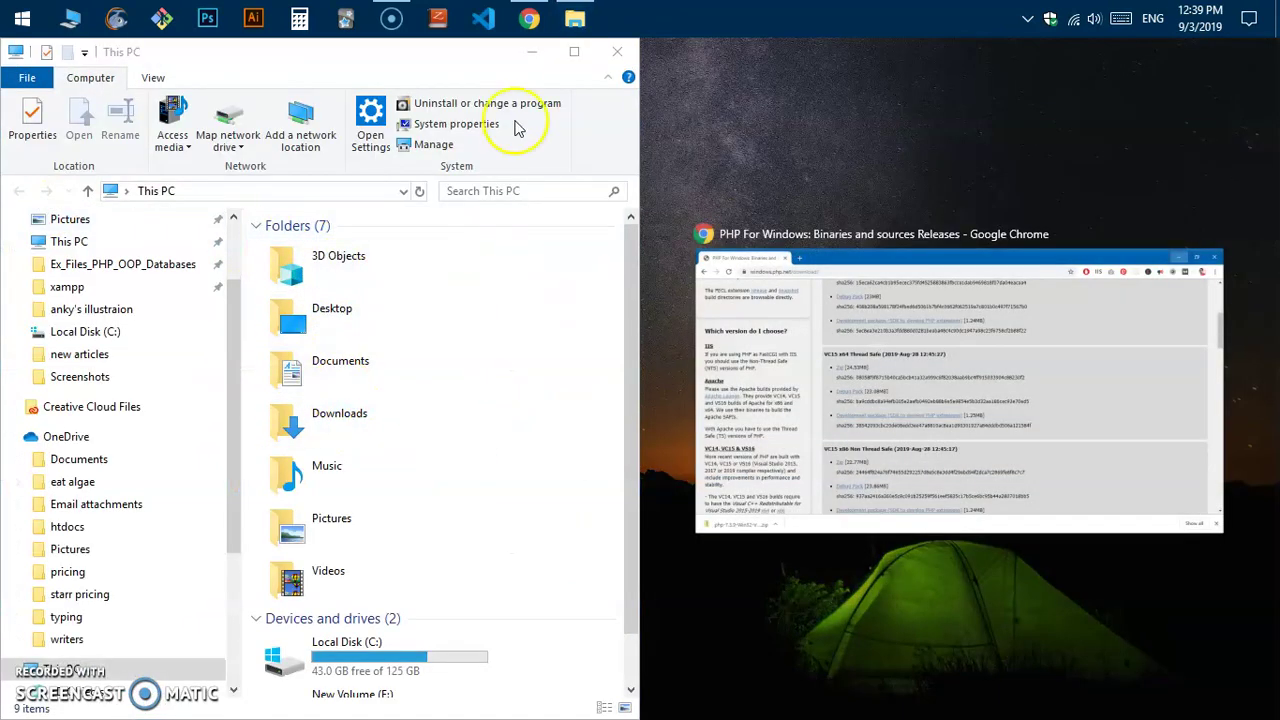
pyautogui.click(576, 52)
pyautogui.doubleClick(390, 400)
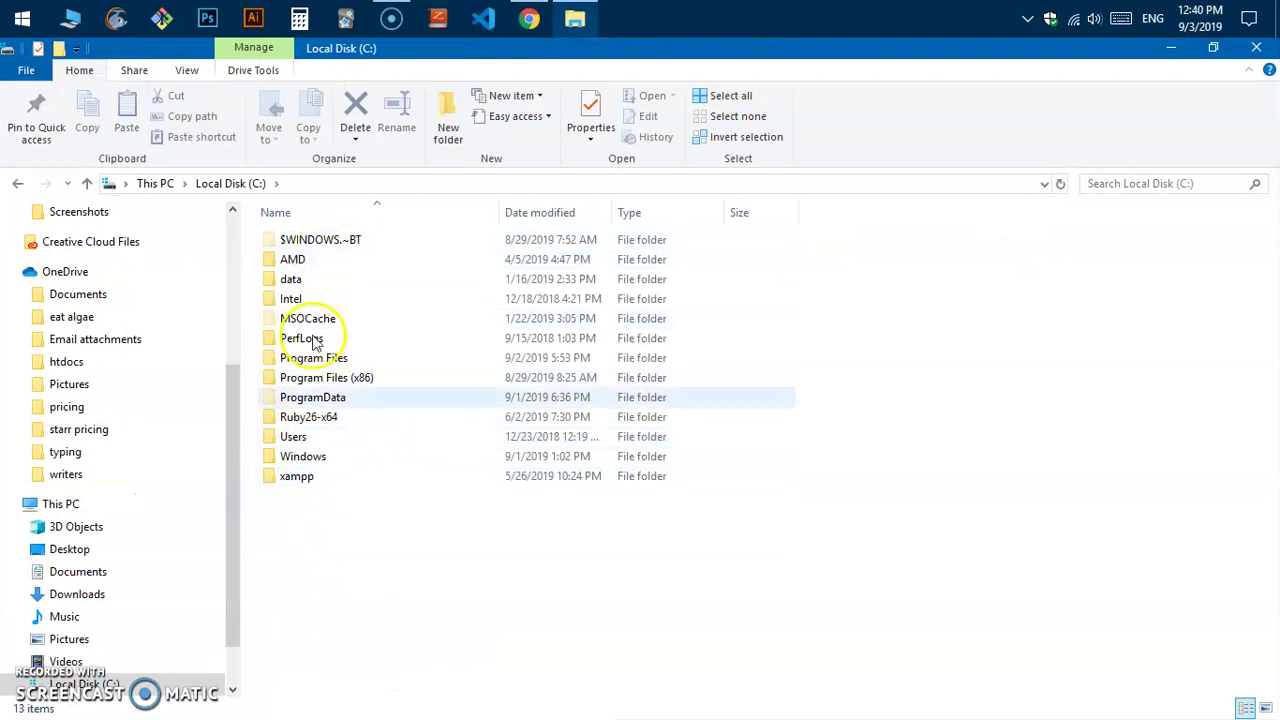
# Step: Snap the C: drive window beside the desktop, close the browser, and move the php7 folder into the root of C:
pyautogui.moveTo(651, 43); pyautogui.dragTo(1278, 80)
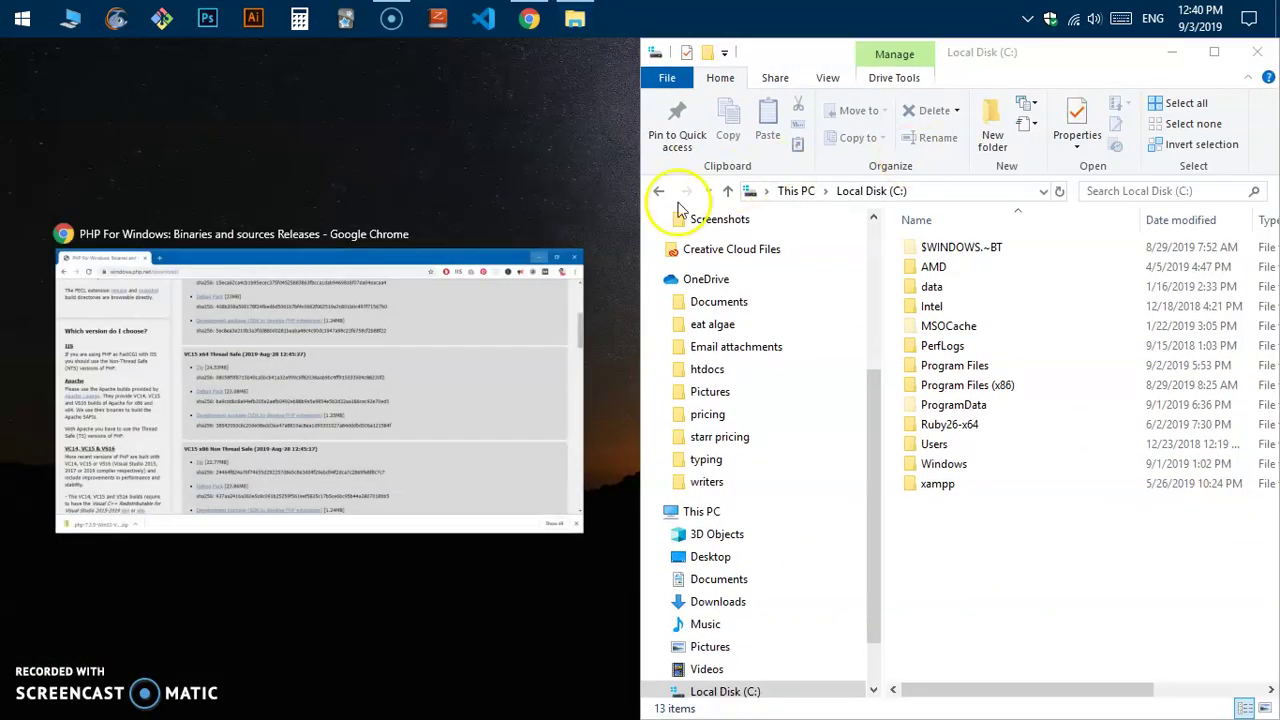
pyautogui.click(514, 306)
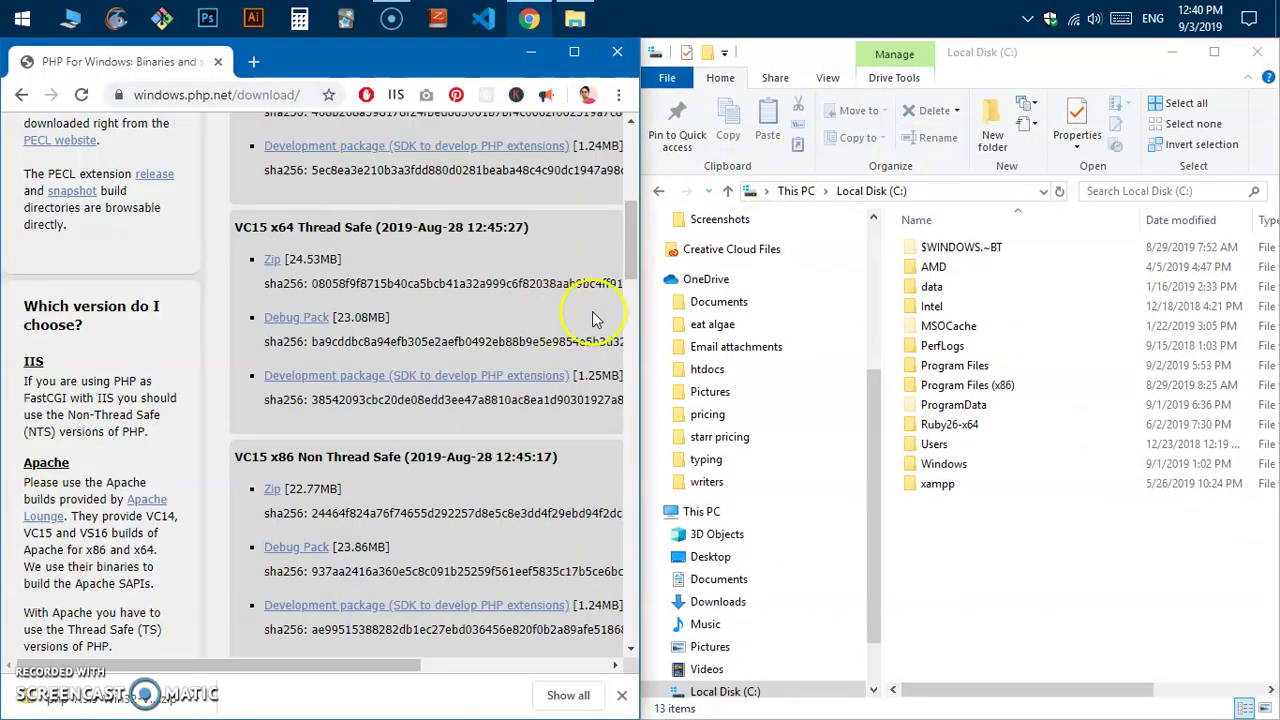
pyautogui.click(617, 51)
pyautogui.moveTo(527, 250); pyautogui.dragTo(1010, 558)
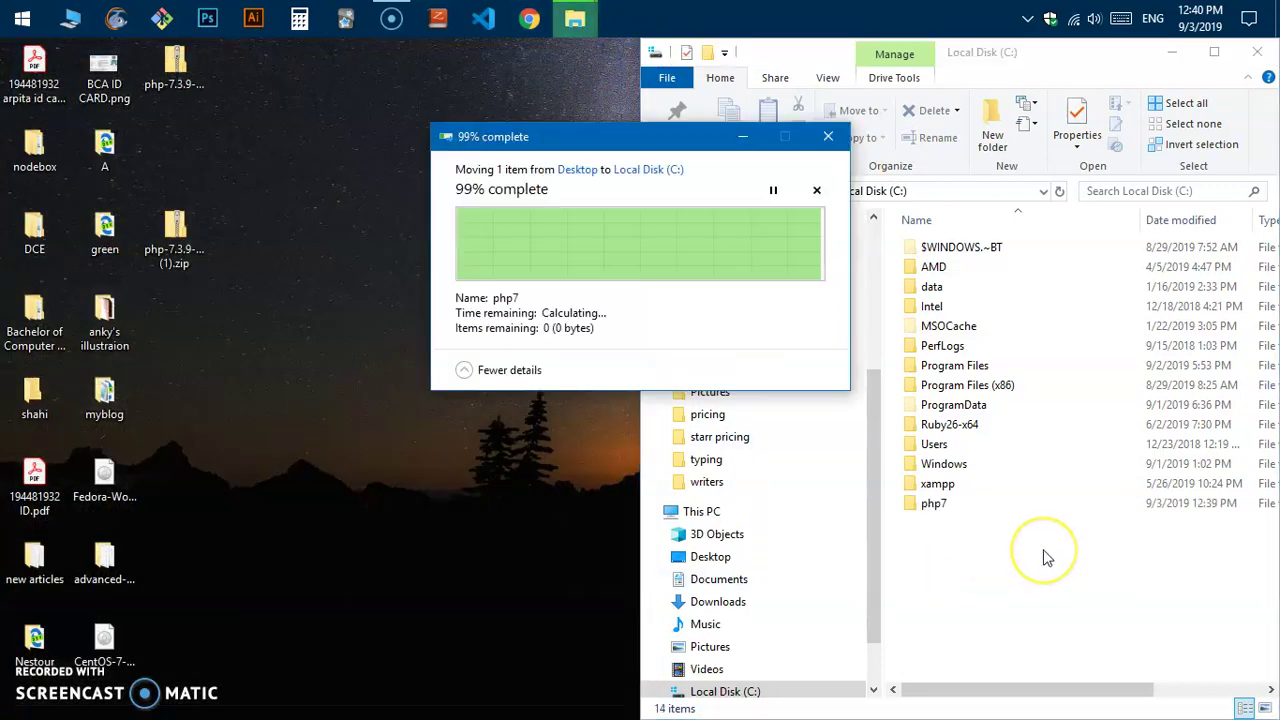
# Step: Open the php7 folder on C: and rename php.ini-development as php.ini, accepting the file extension change
pyautogui.doubleClick(943, 503)
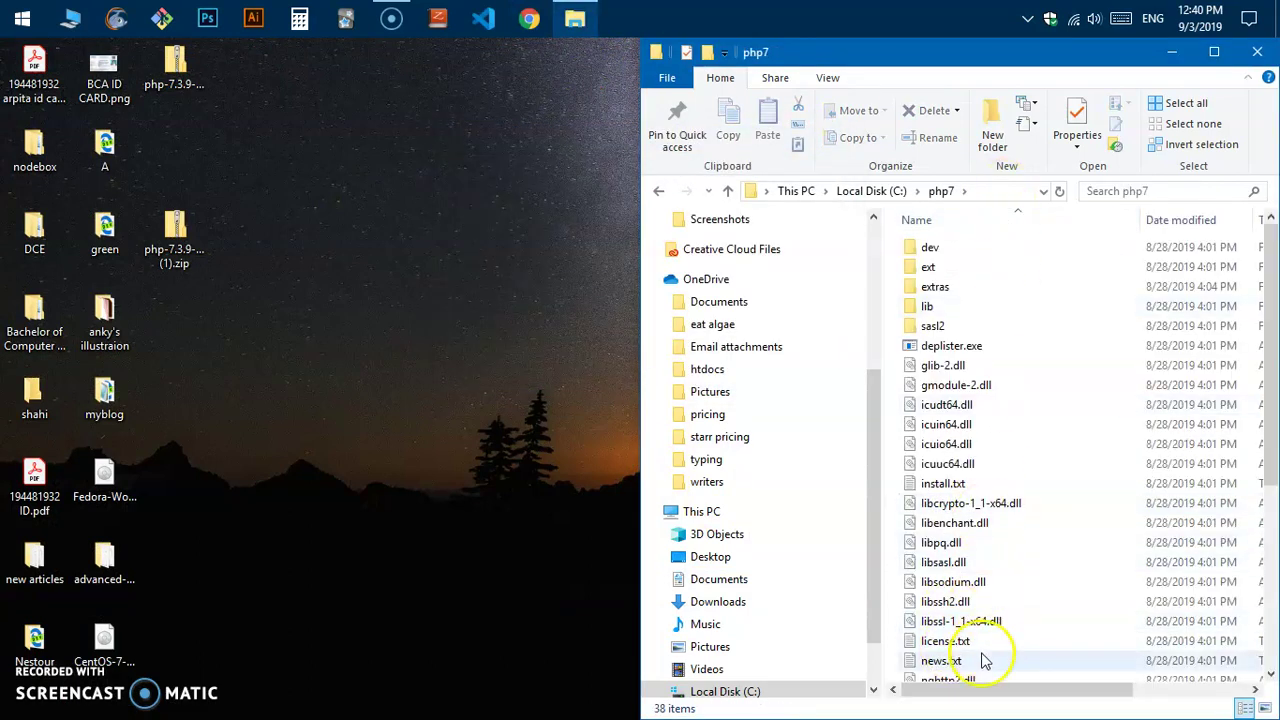
pyautogui.click(1213, 53)
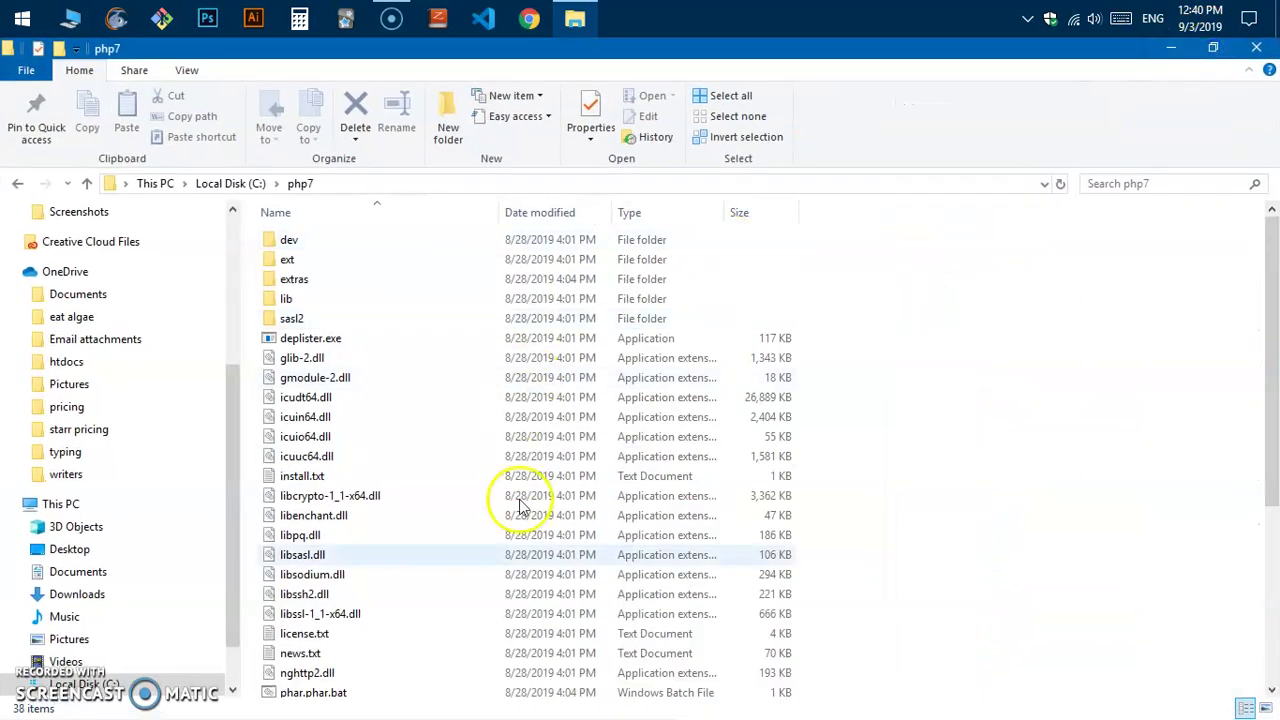
pyautogui.scroll(-5, 545, 570)
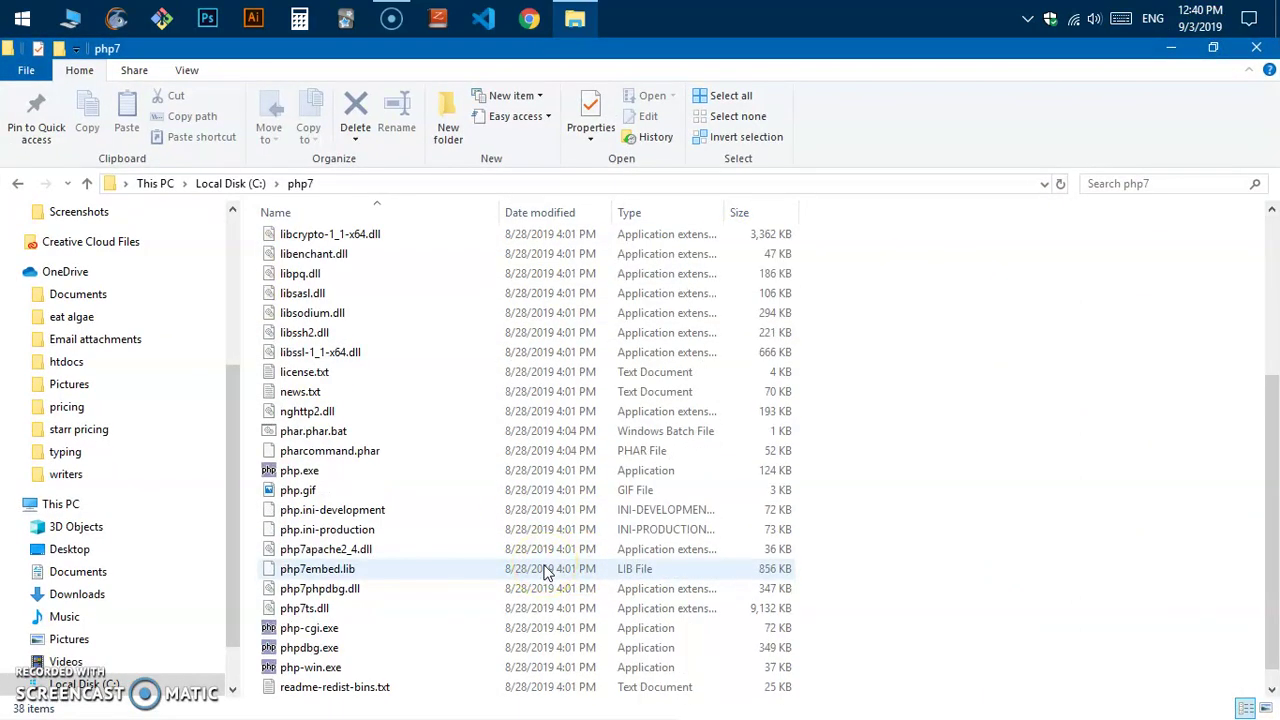
pyautogui.click(389, 512)
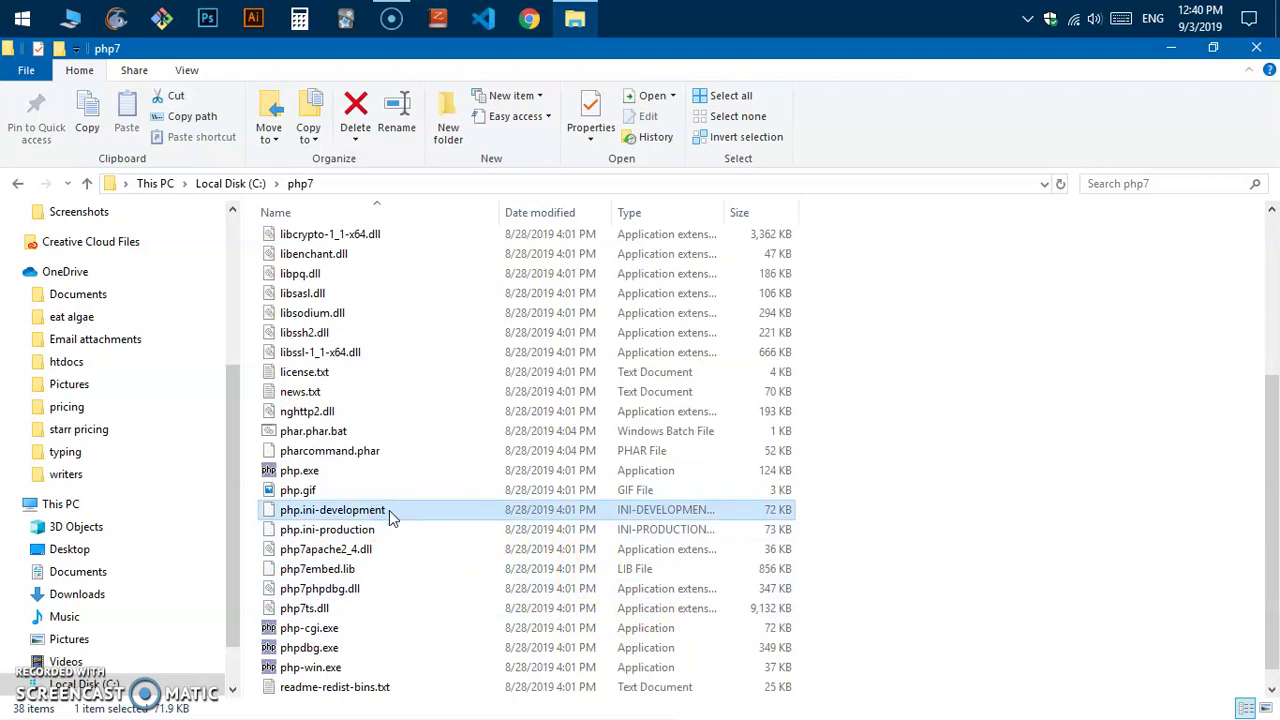
pyautogui.click(389, 510)
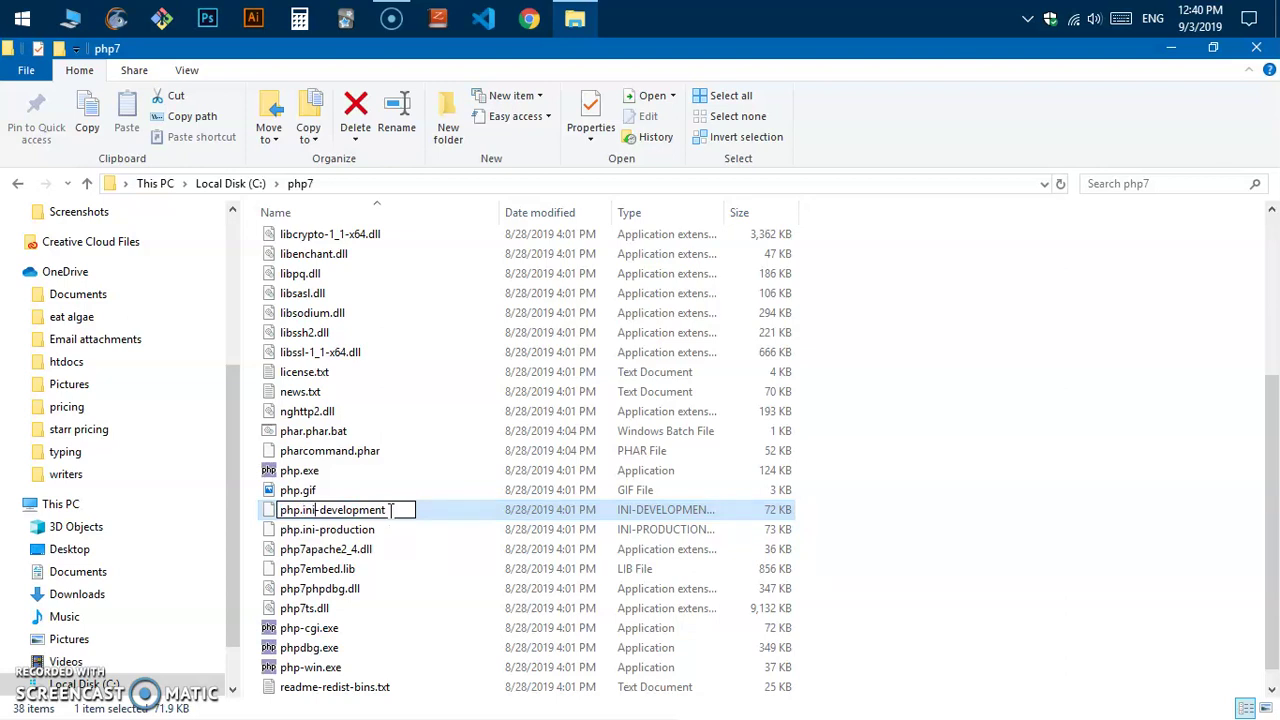
pyautogui.hotkey('shift', 'End')
pyautogui.press('Delete')
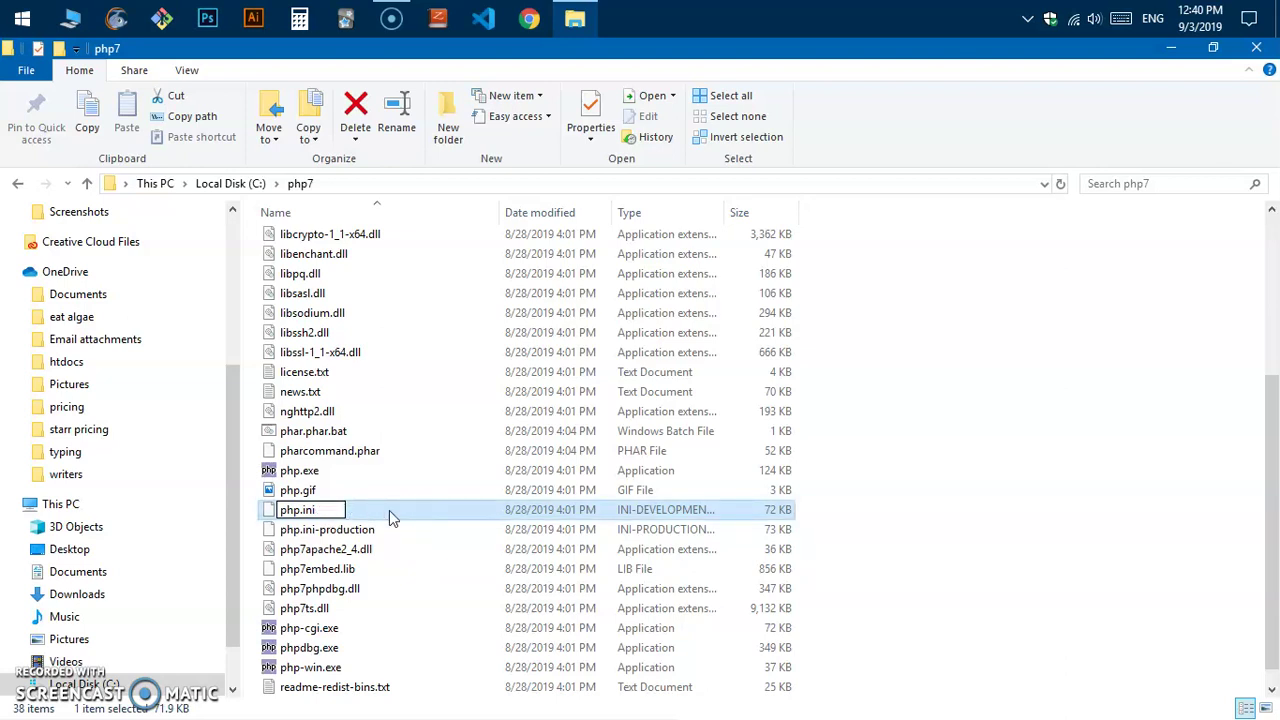
pyautogui.press('Return')
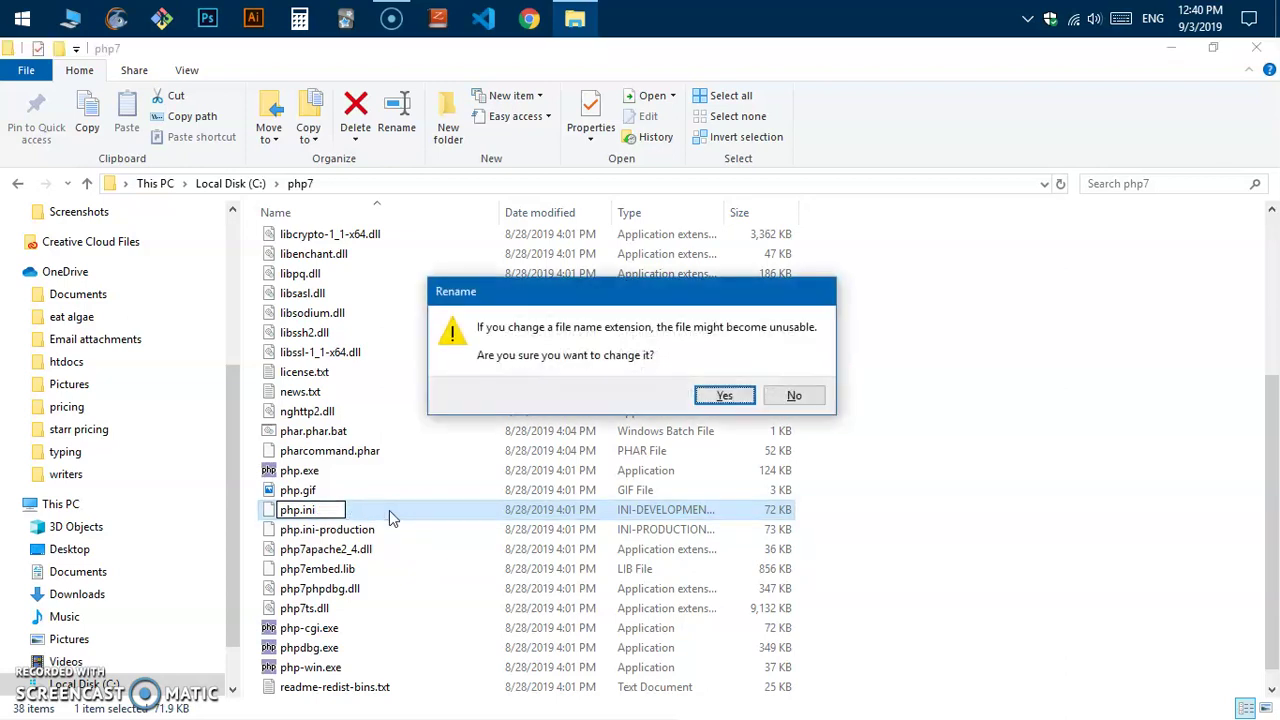
pyautogui.click(724, 397)
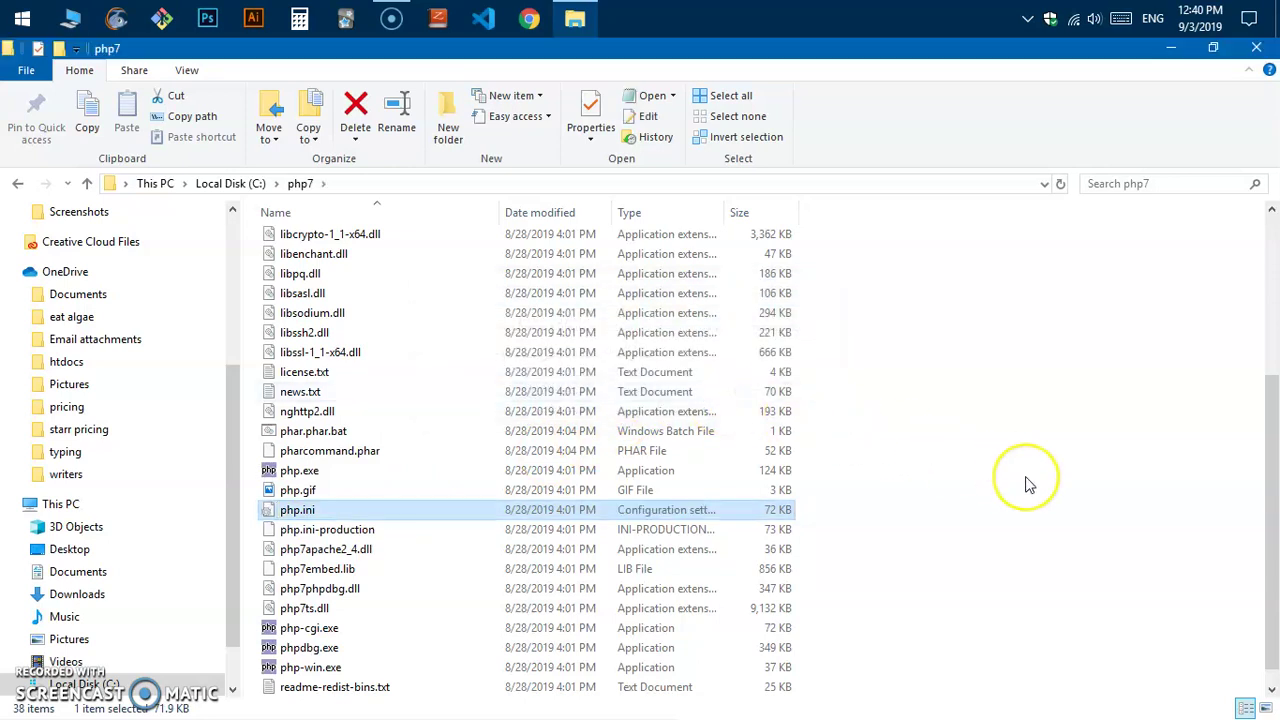
# Step: Open php.ini in a maximized Notepad window and find the Windows extension_dir setting by searching for extension_dir
pyautogui.doubleClick(418, 512)
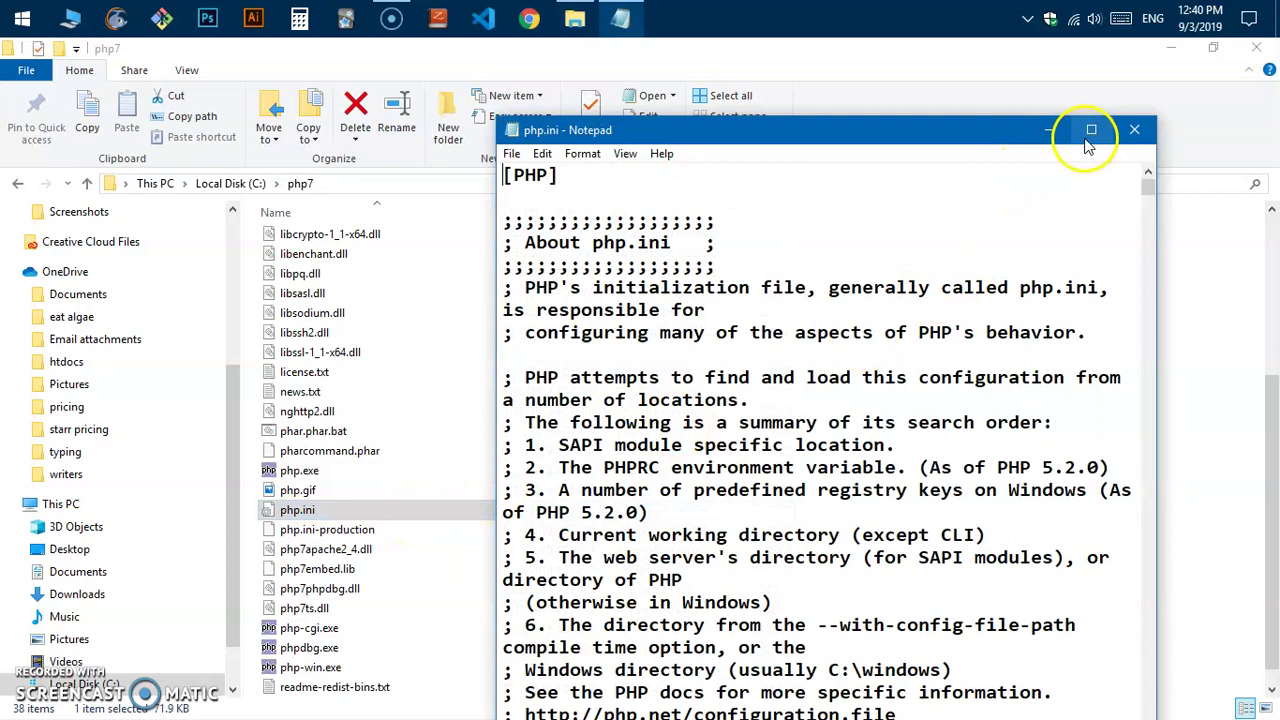
pyautogui.click(1090, 135)
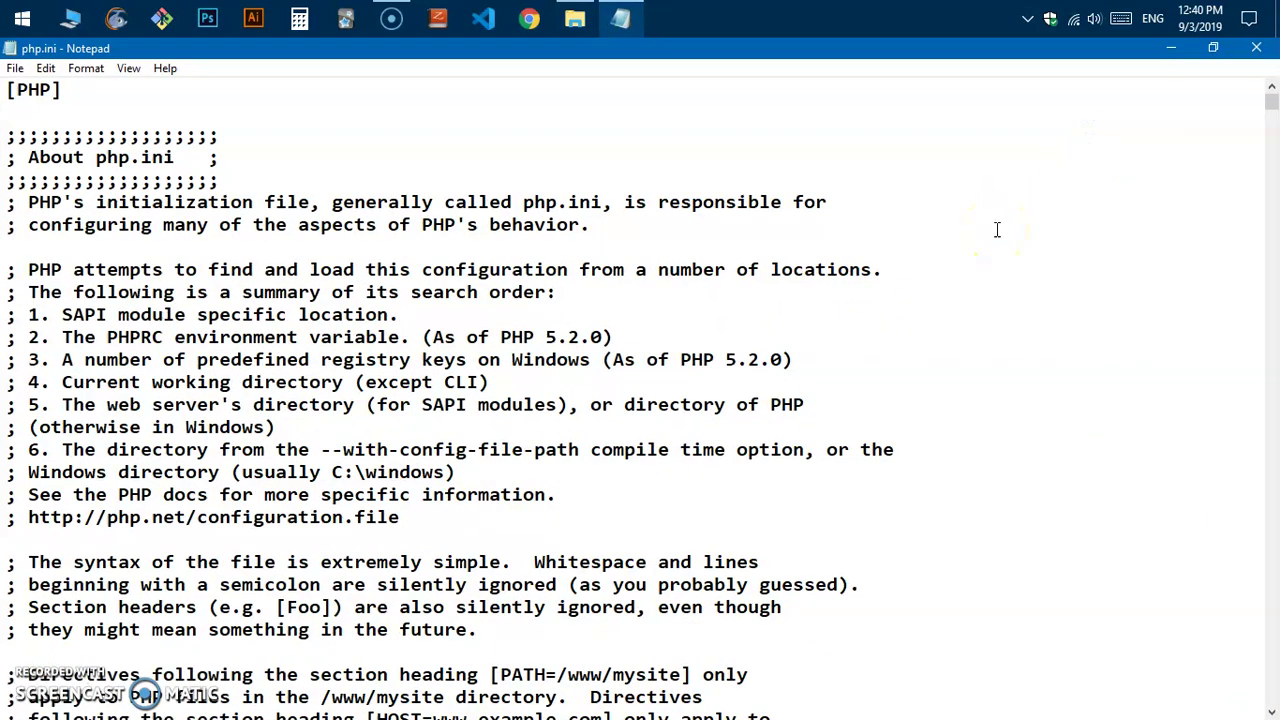
pyautogui.hotkey('ctrl', 'f')
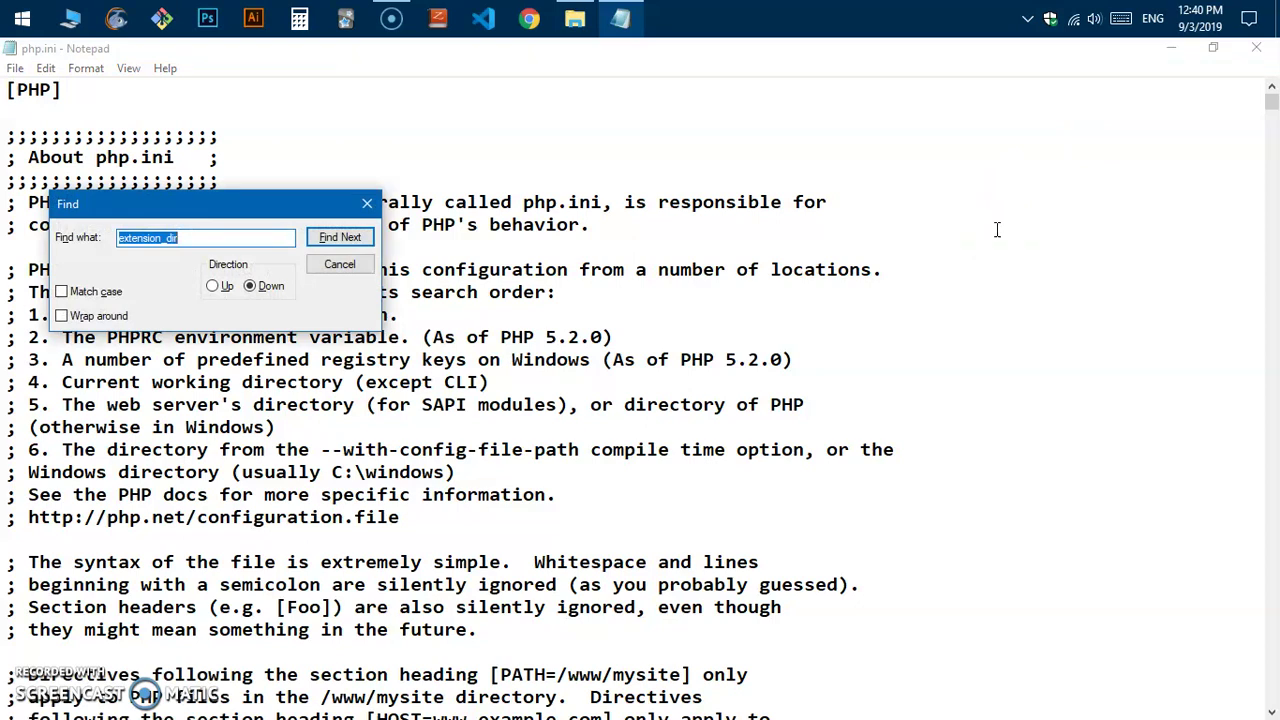
pyautogui.click(997, 230)
pyautogui.moveTo(203, 250); pyautogui.dragTo(271, 243)
pyautogui.doubleClick(171, 243)
pyautogui.click(340, 237)
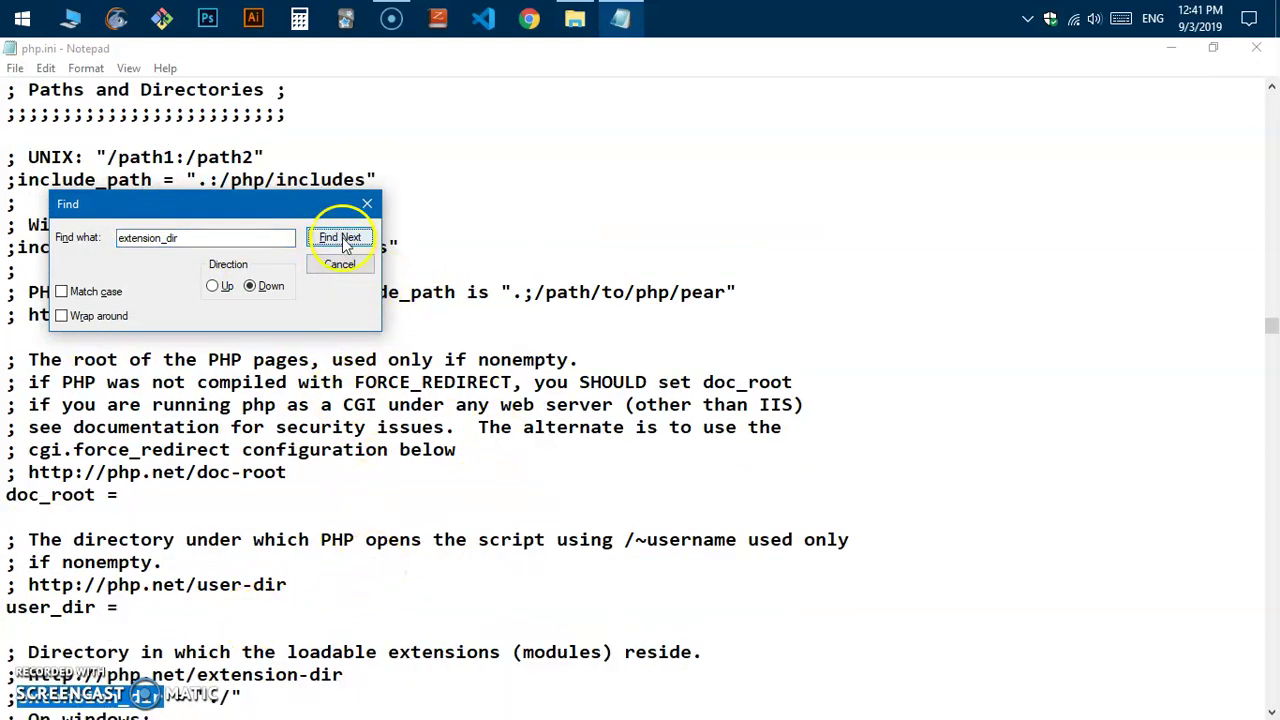
pyautogui.click(341, 237)
# Step: Uncomment the extension_dir = "ext" line under "On windows" and close the search
pyautogui.scroll(-5, 428, 529)
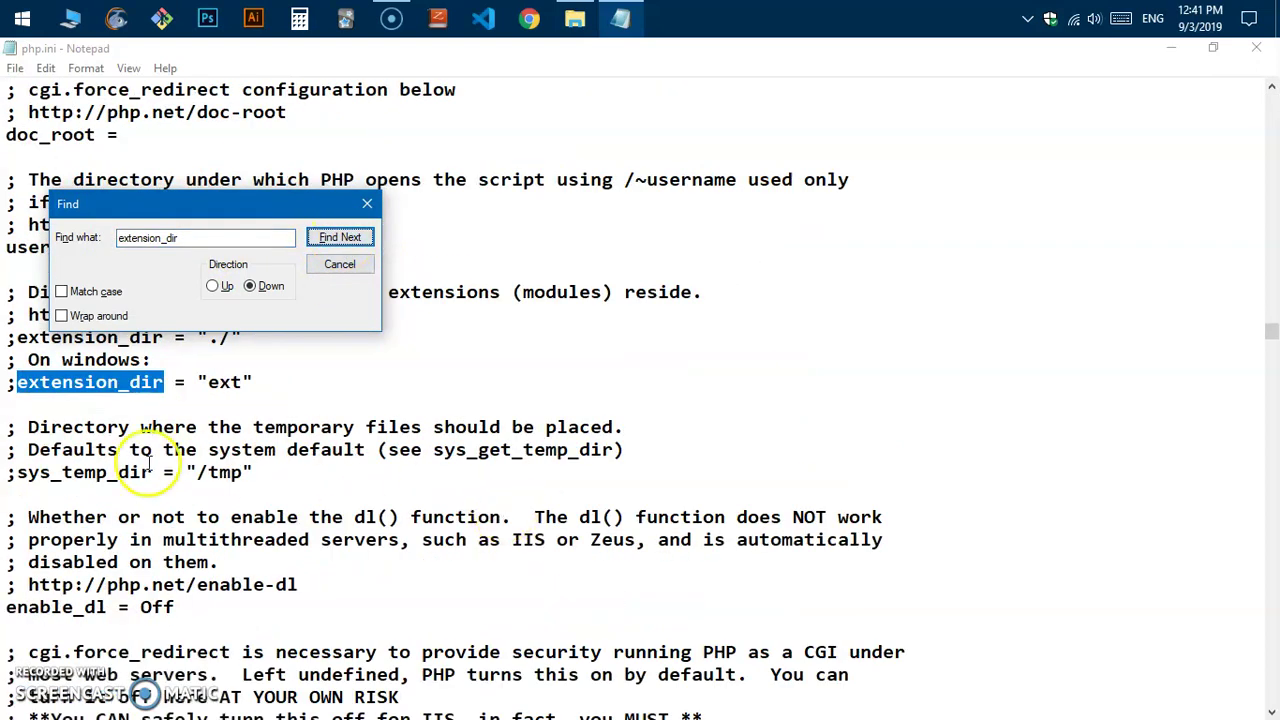
pyautogui.click(15, 381)
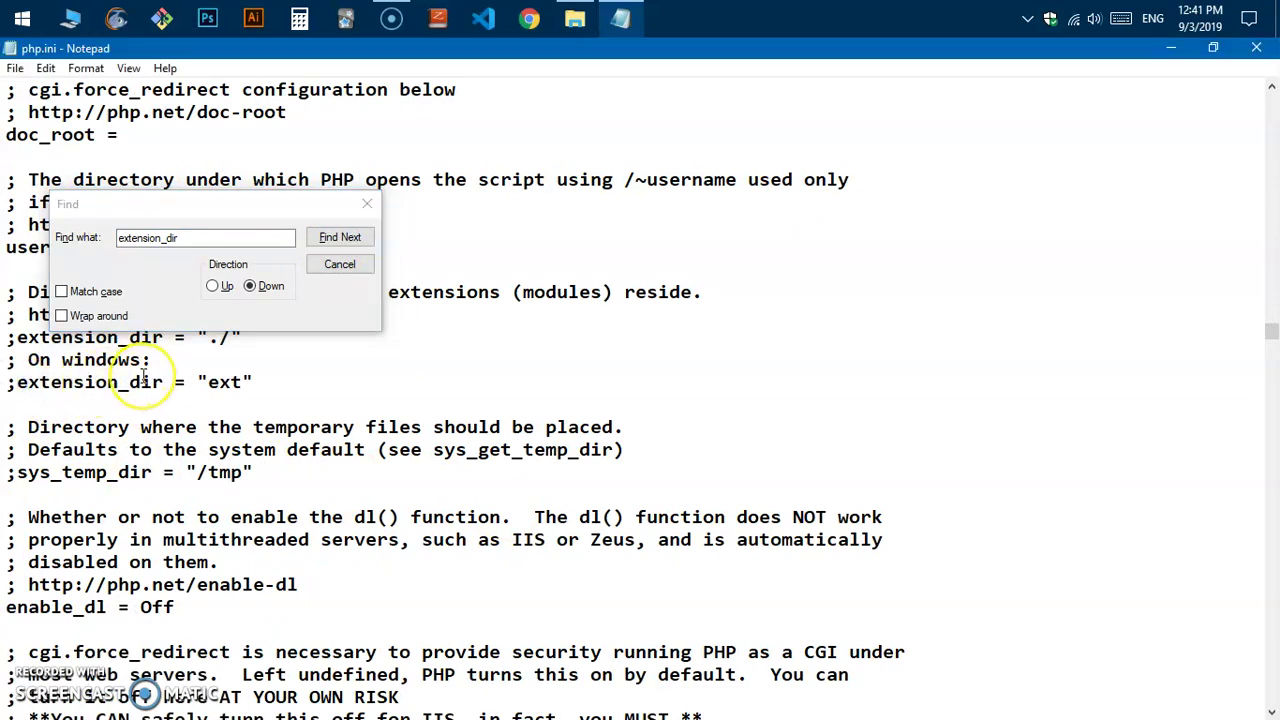
pyautogui.press('BackSpace')
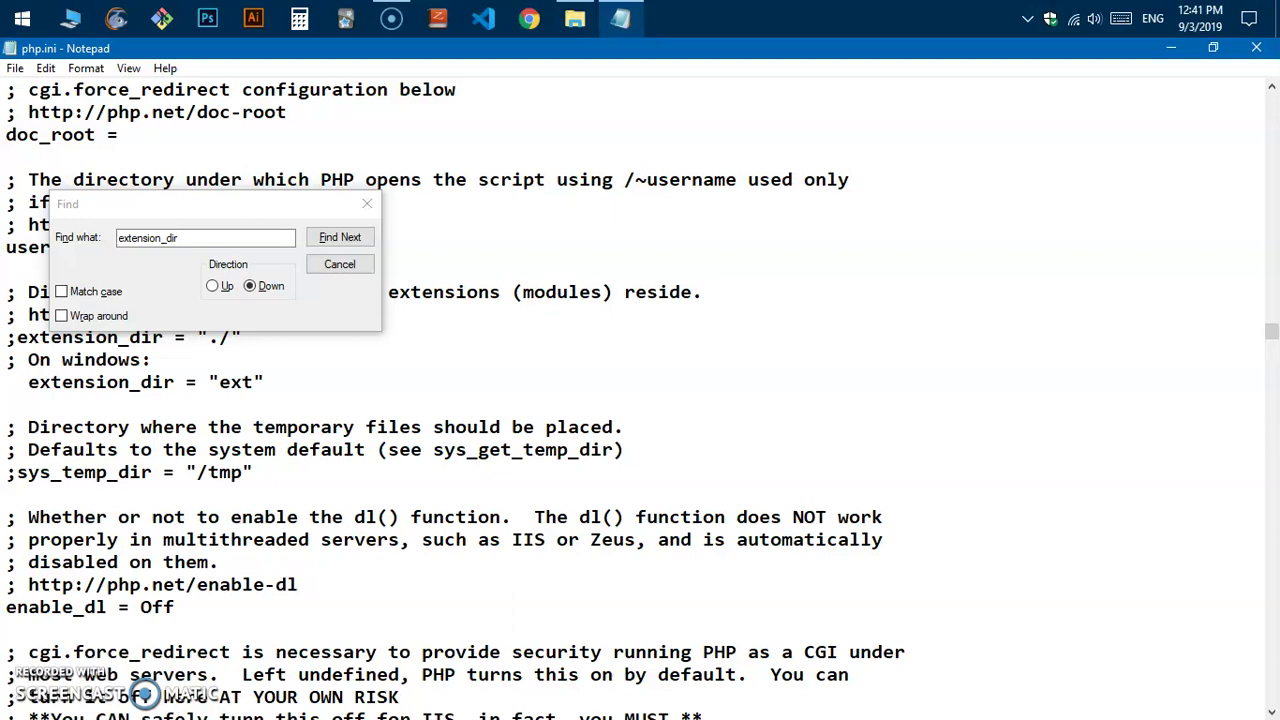
pyautogui.click(352, 266)
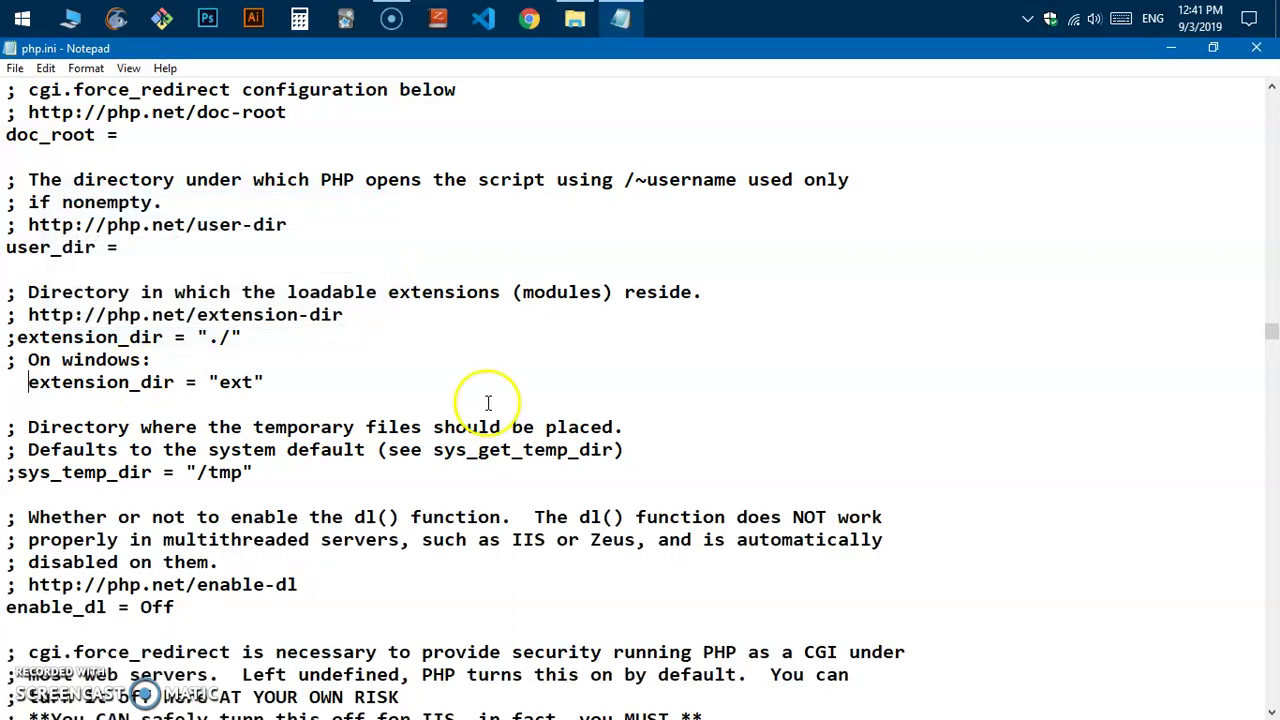
# Step: Go to the Dynamic Extensions section and highlight the commented extension lines from bz2 through pgsql
pyautogui.scroll(-20, 523, 428)
pyautogui.scroll(-20, 523, 447)
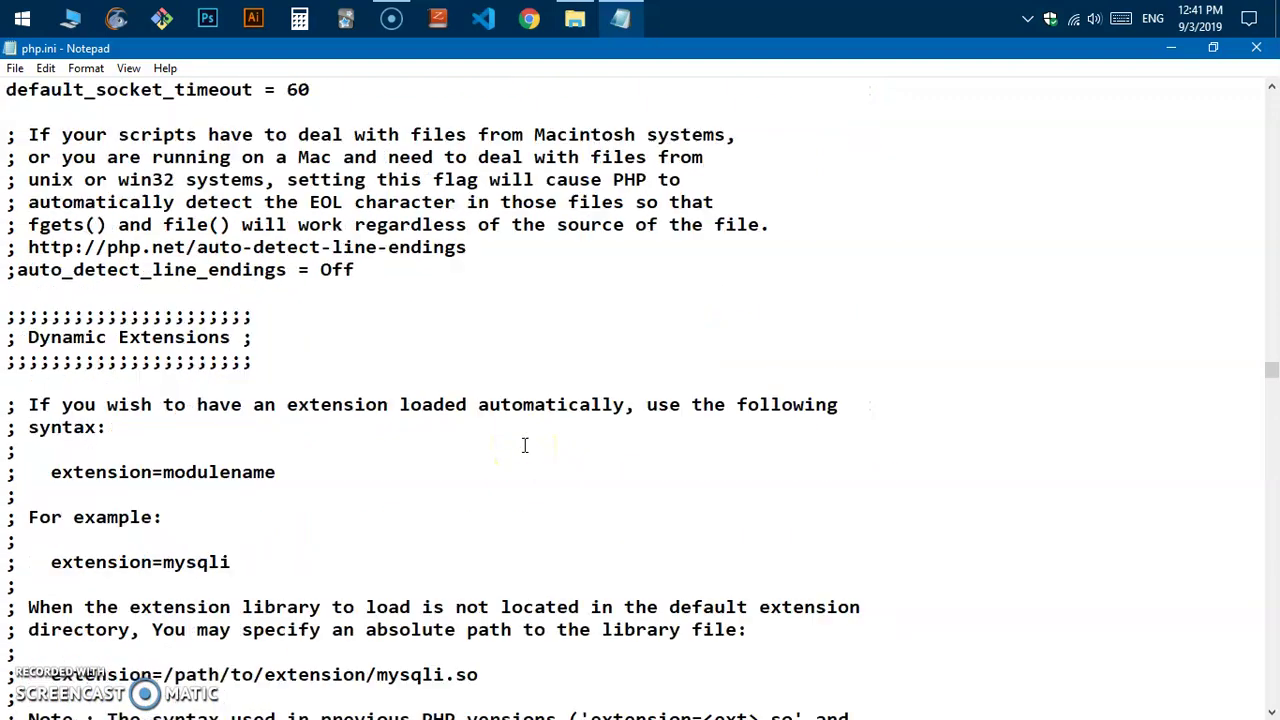
pyautogui.scroll(-12, 523, 445)
pyautogui.click(530, 446)
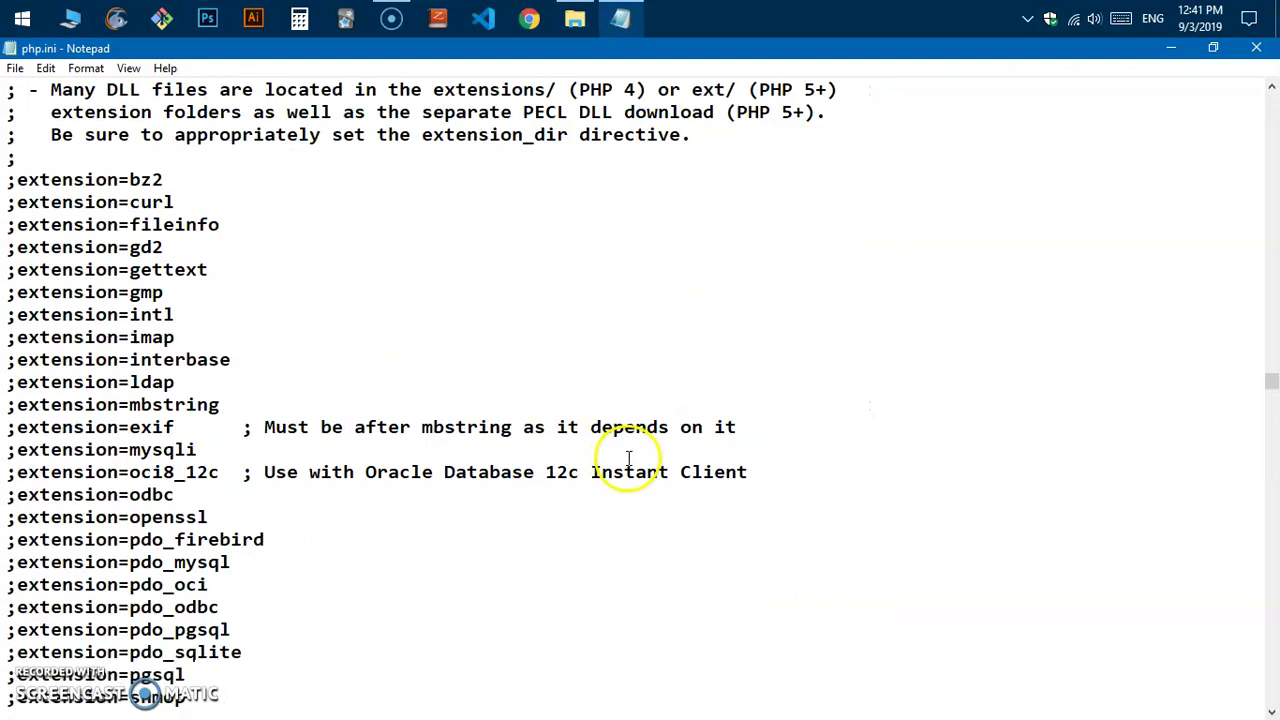
pyautogui.moveTo(18, 172); pyautogui.dragTo(257, 672)
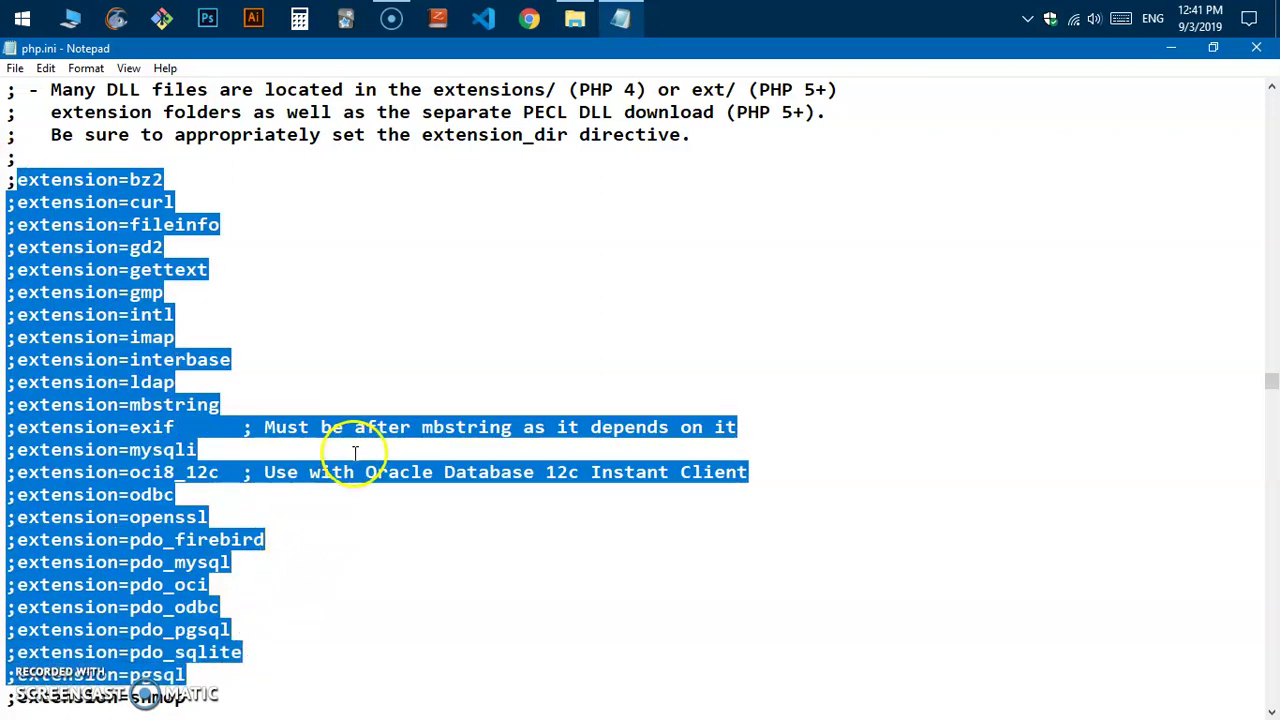
# Step: Uncomment the extension lines for pdo_sqlite, pdo_pgsql, pdo_odbc, pdo_oci, pdo_mysql, pdo_firebird, openssl, mysqli and mbstring in php.ini
pyautogui.scroll(-5, 357, 452)
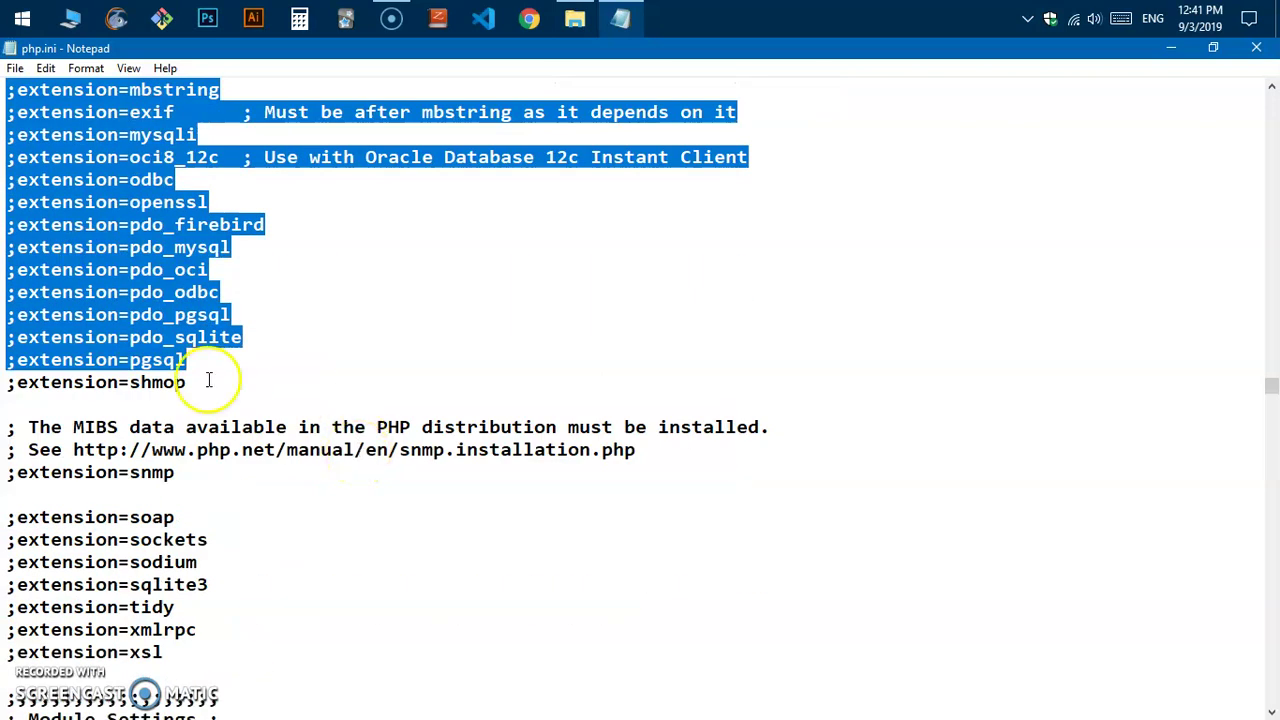
pyautogui.click(17, 337)
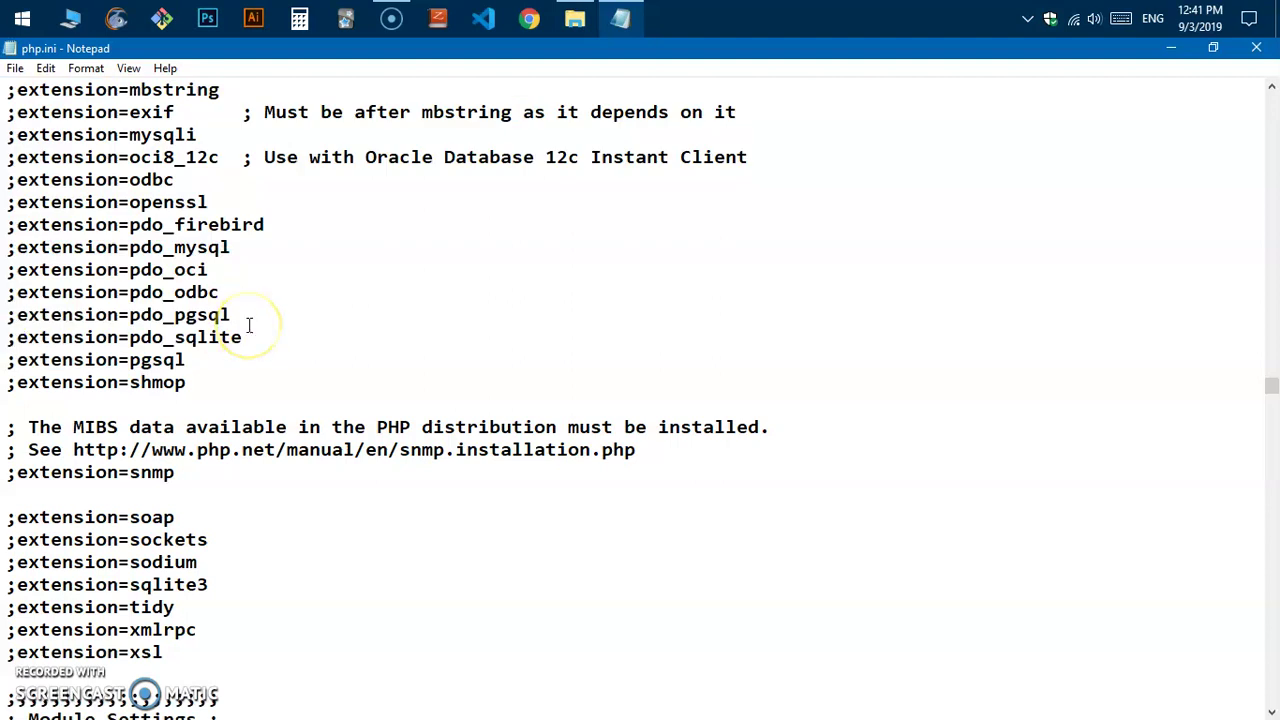
pyautogui.press('BackSpace')
pyautogui.press('Delete')
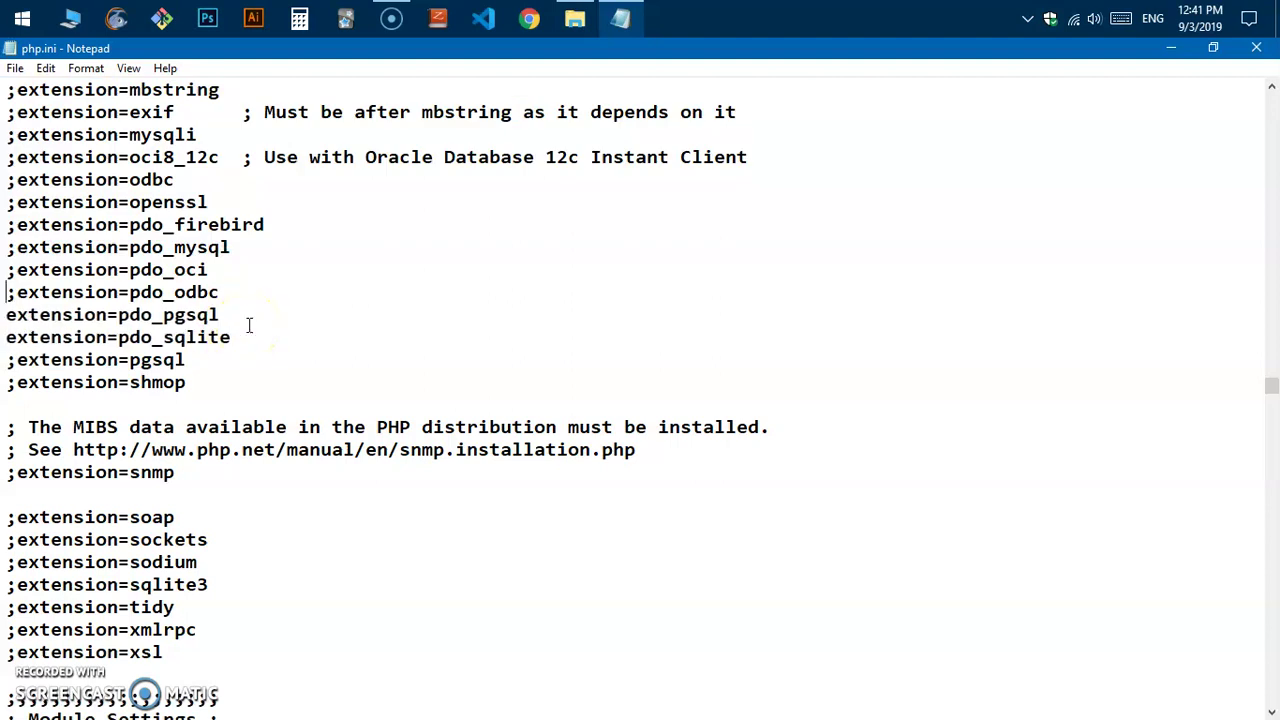
pyautogui.press('Delete')
pyautogui.press('Delete')
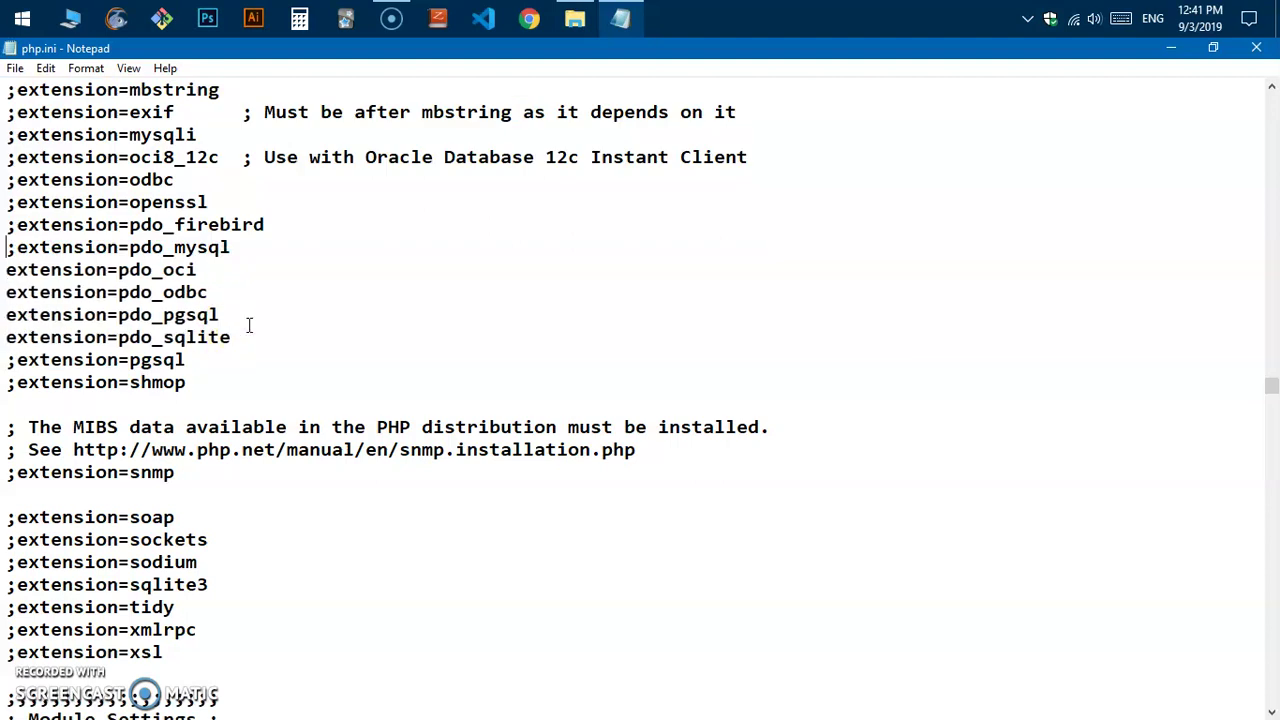
pyautogui.press('Delete')
pyautogui.press('Delete')
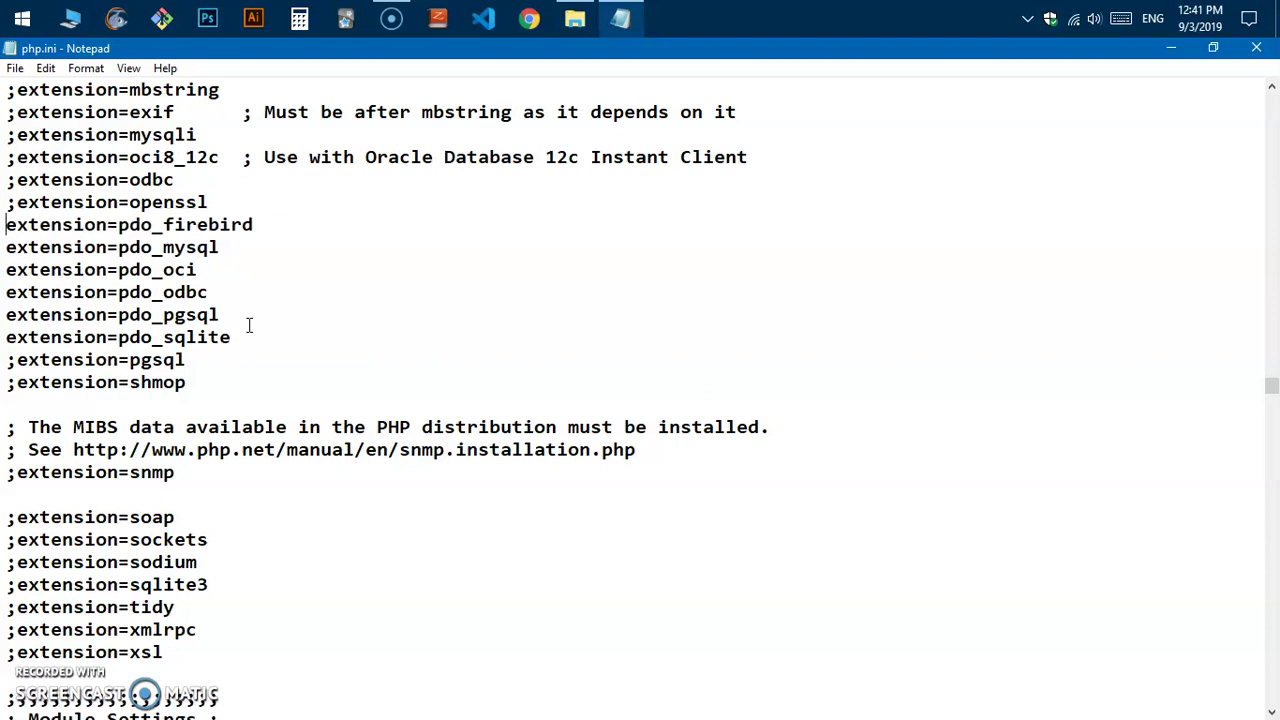
pyautogui.press('Delete')
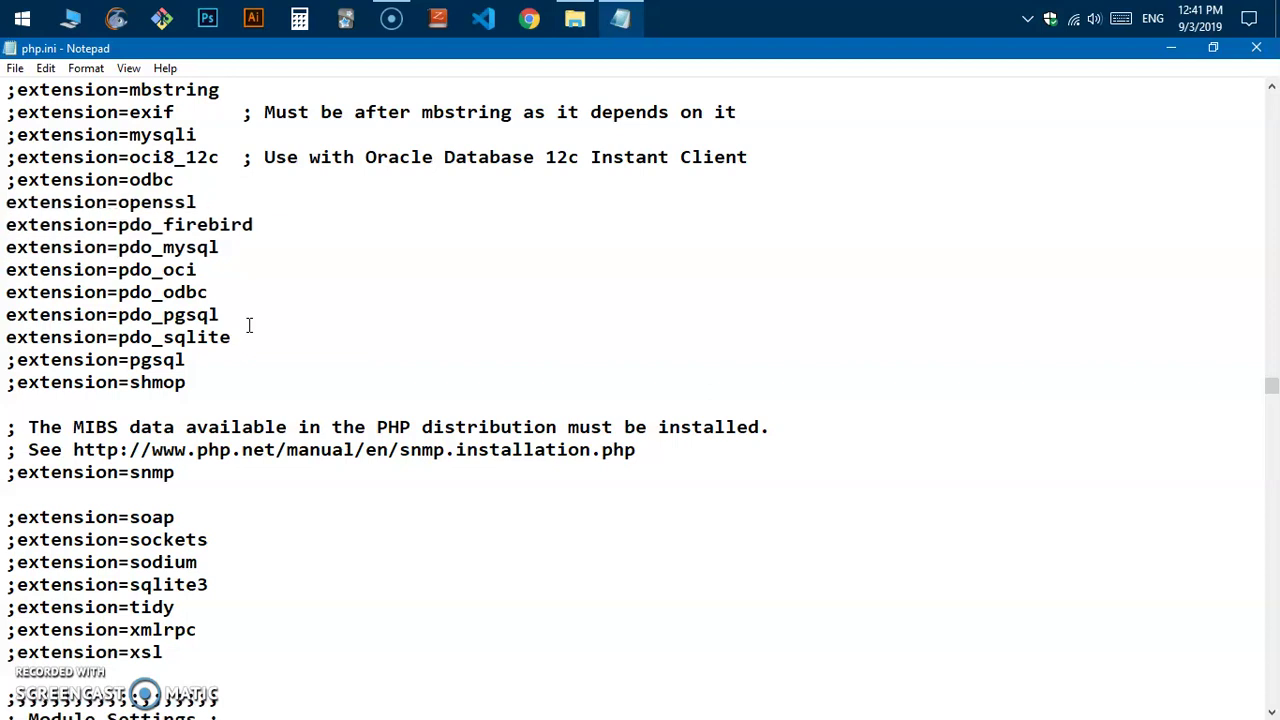
pyautogui.press('Delete')
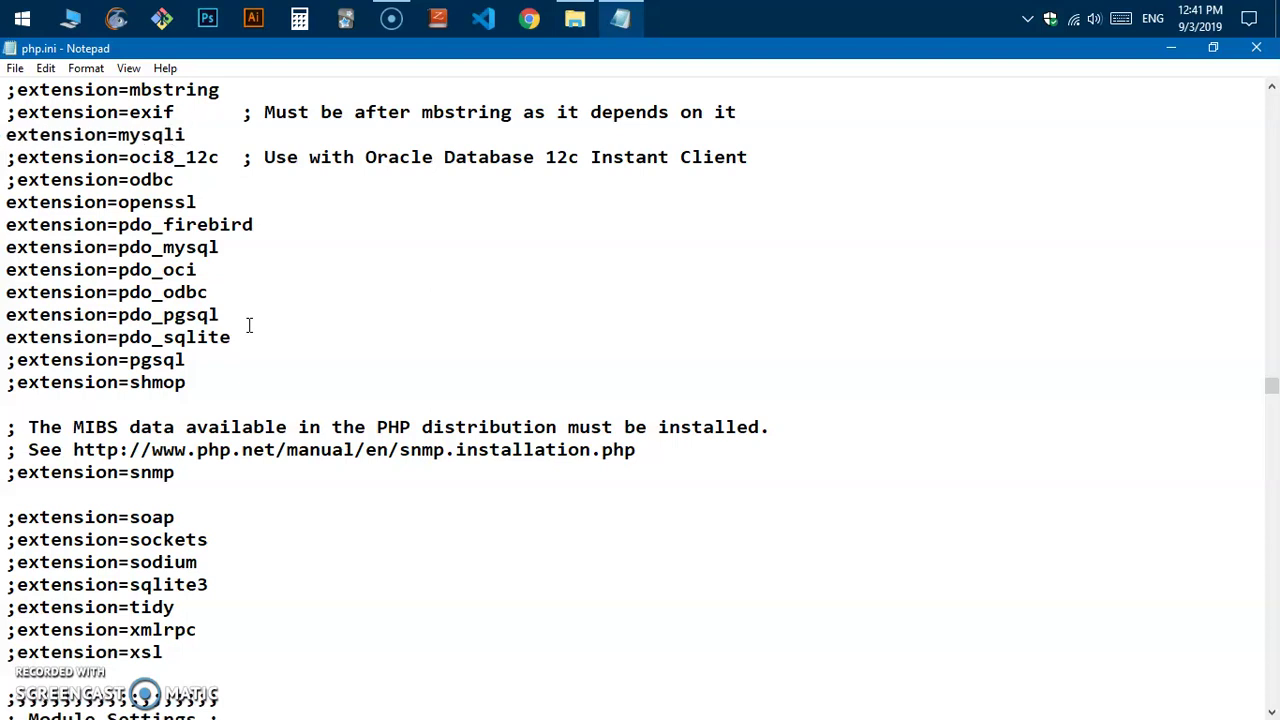
pyautogui.press('Delete')
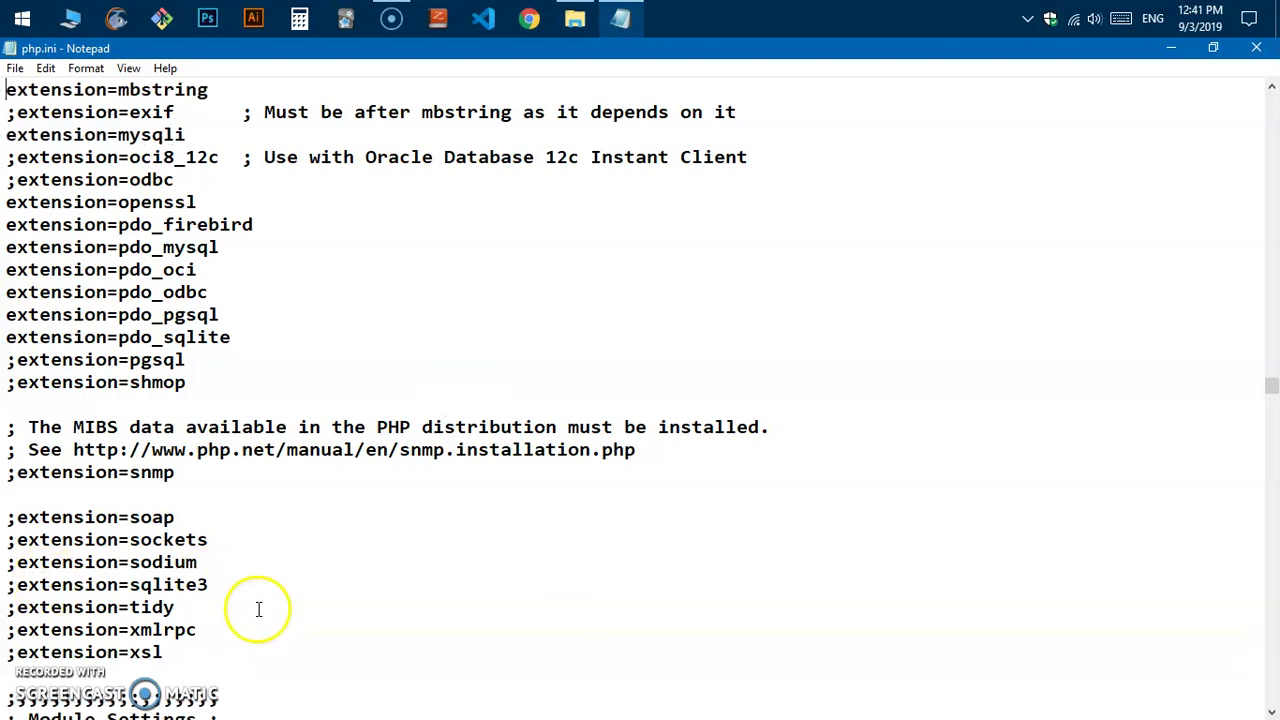
# Step: Uncomment the extension lines for sockets, sqlite3, tidy, xmlrpc and xsl, and save php.ini
pyautogui.scroll(-2, 212, 583)
pyautogui.click(8, 382)
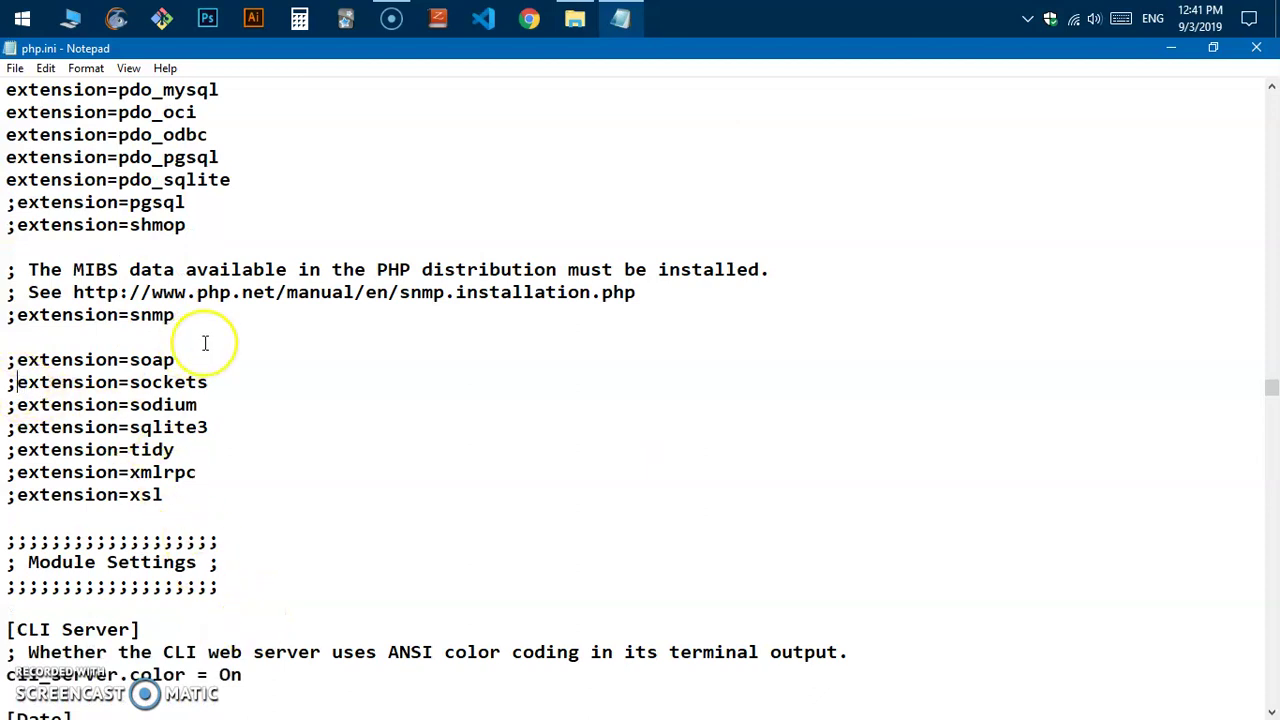
pyautogui.press('Delete')
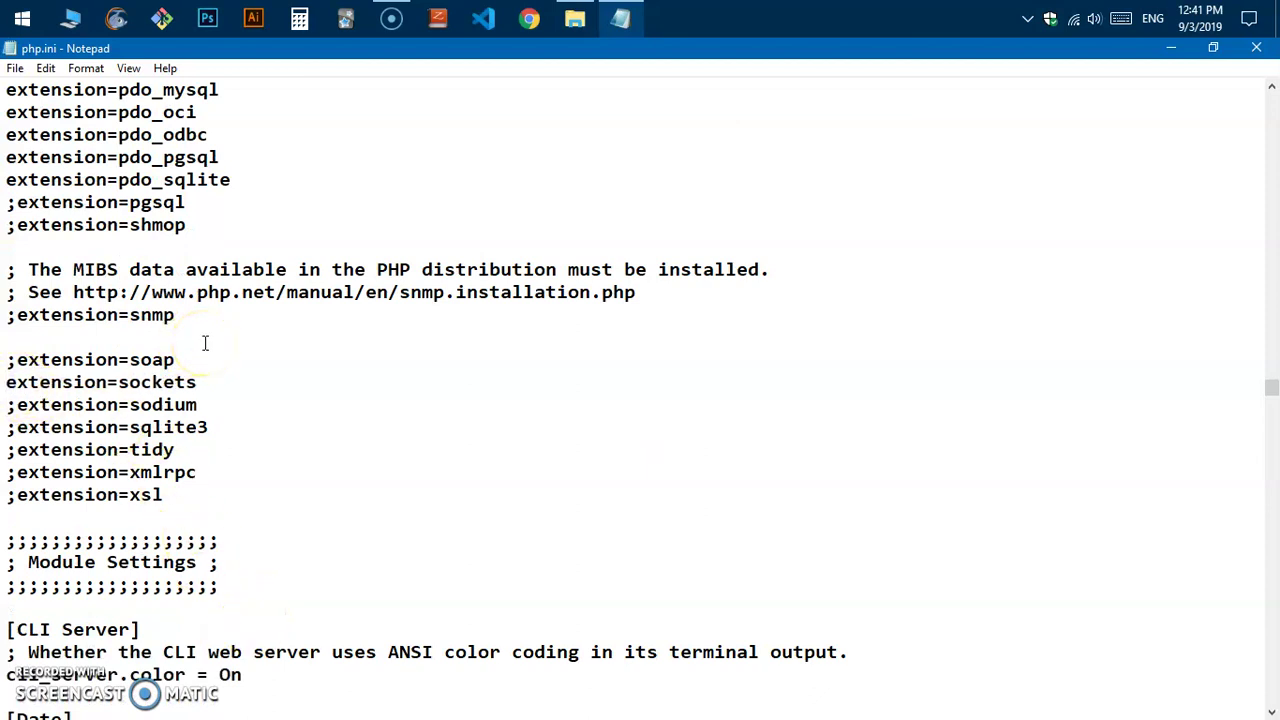
pyautogui.press('Delete')
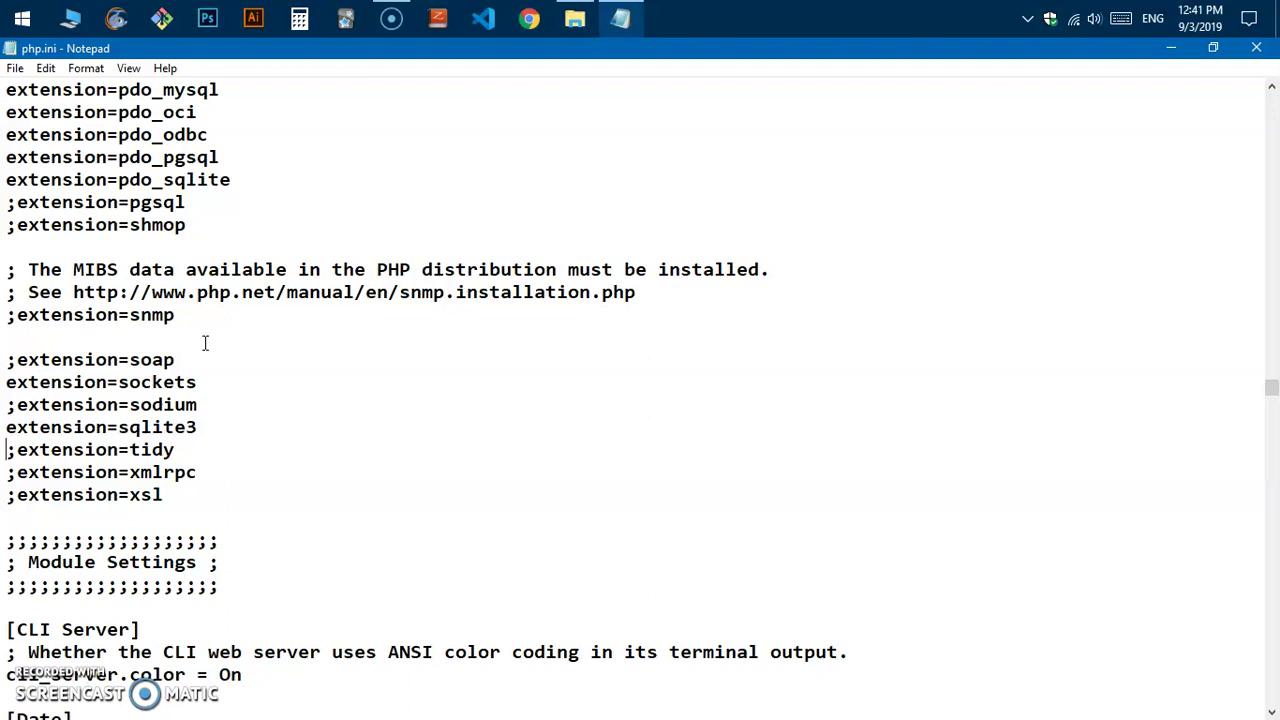
pyautogui.press('Delete')
pyautogui.press('Delete')
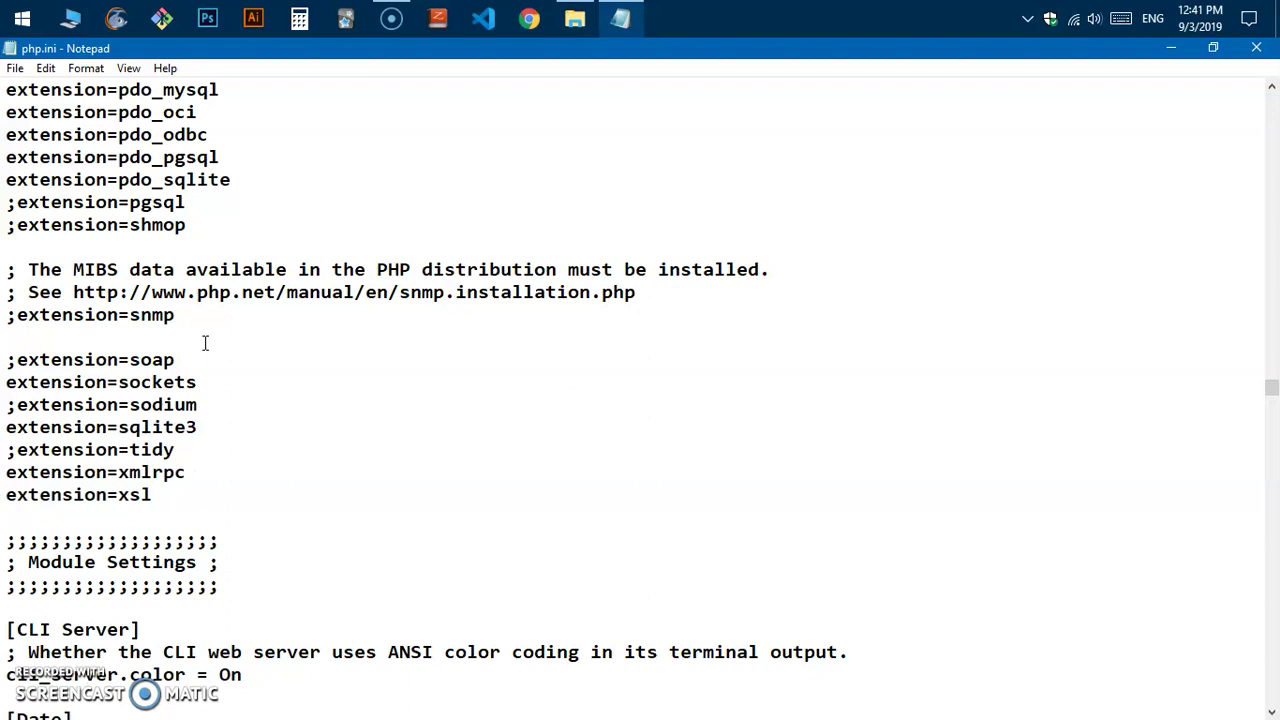
pyautogui.press('Delete')
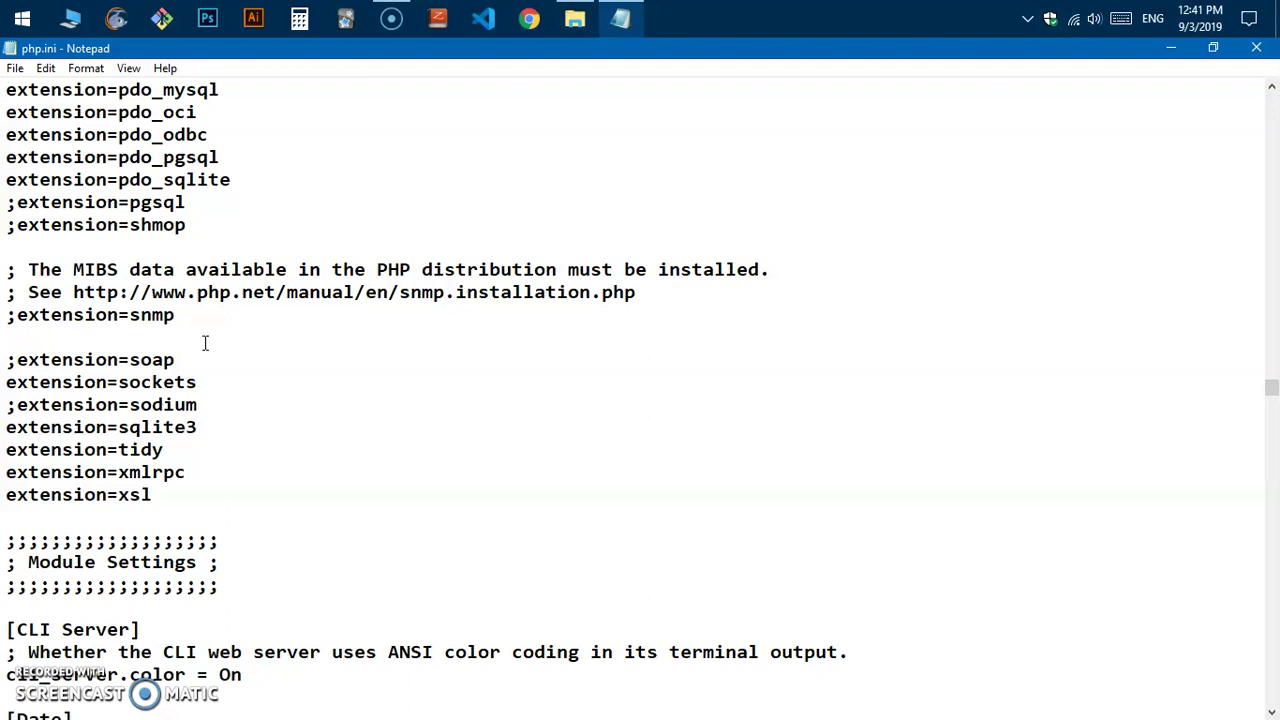
pyautogui.click(15, 68)
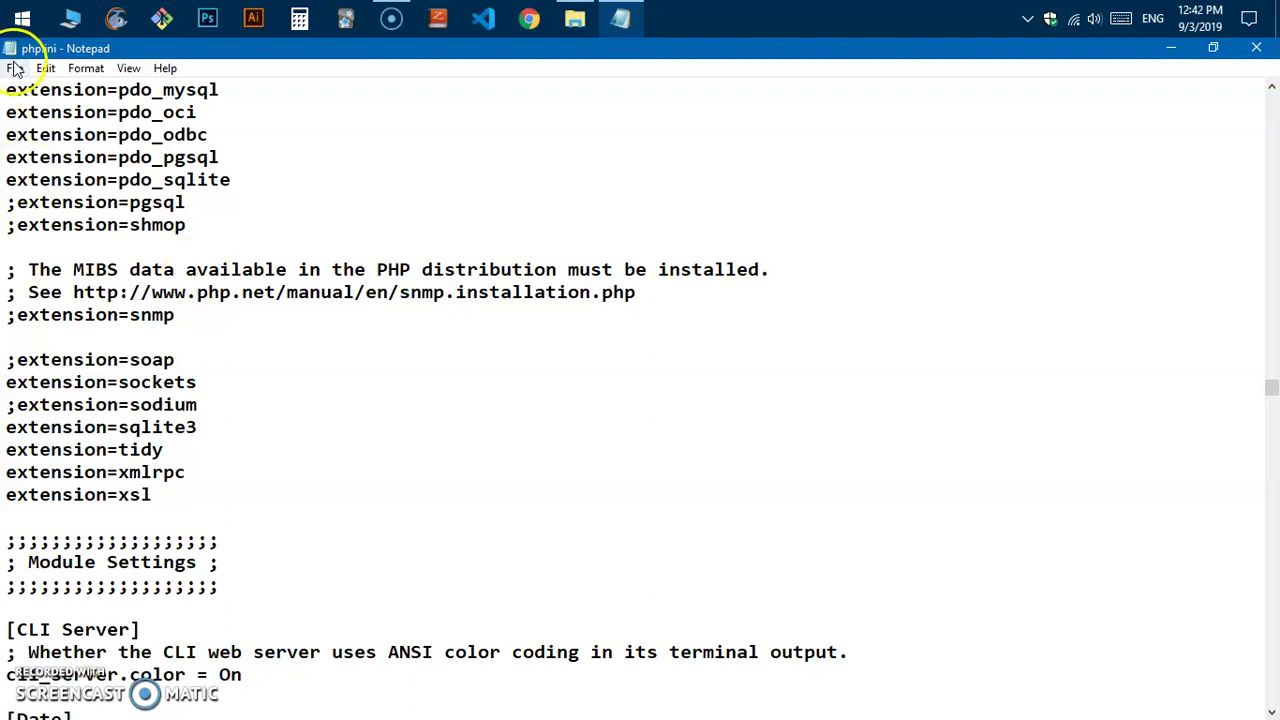
pyautogui.click(44, 131)
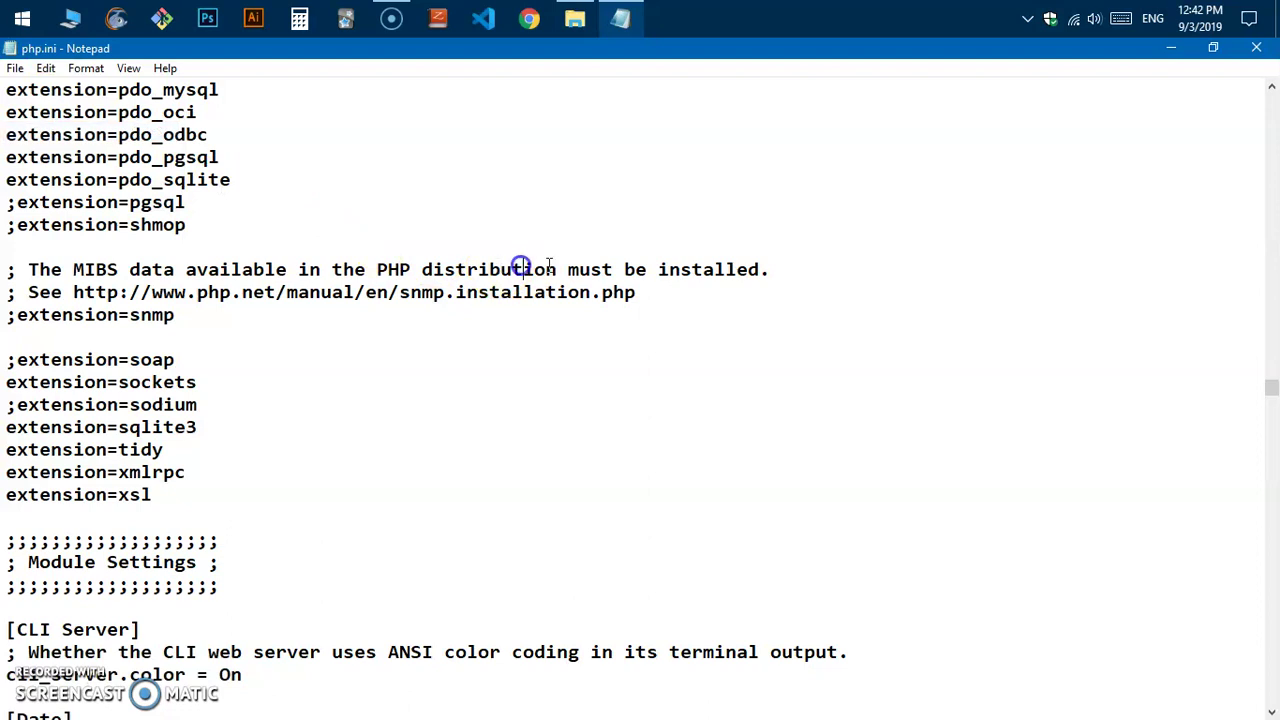
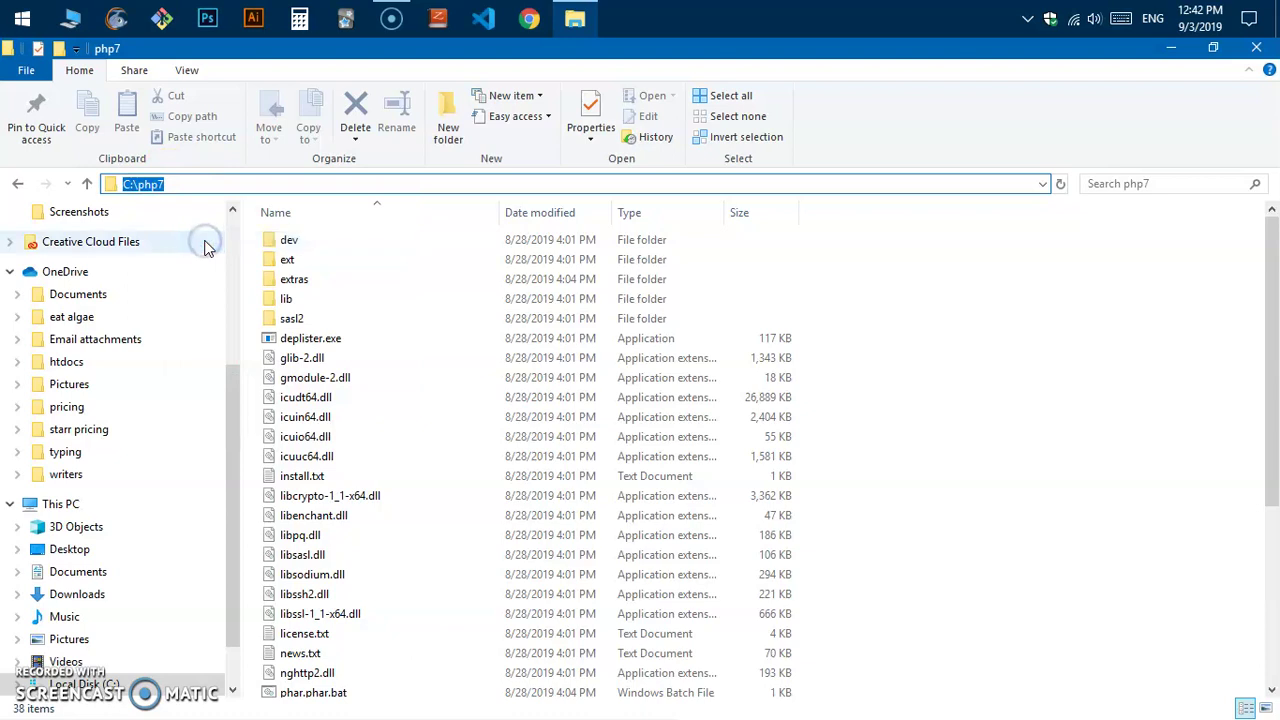
# Step: Search Windows for "var" and open the Environment Variables dialog through the system environment variables setting
pyautogui.click(22, 18)
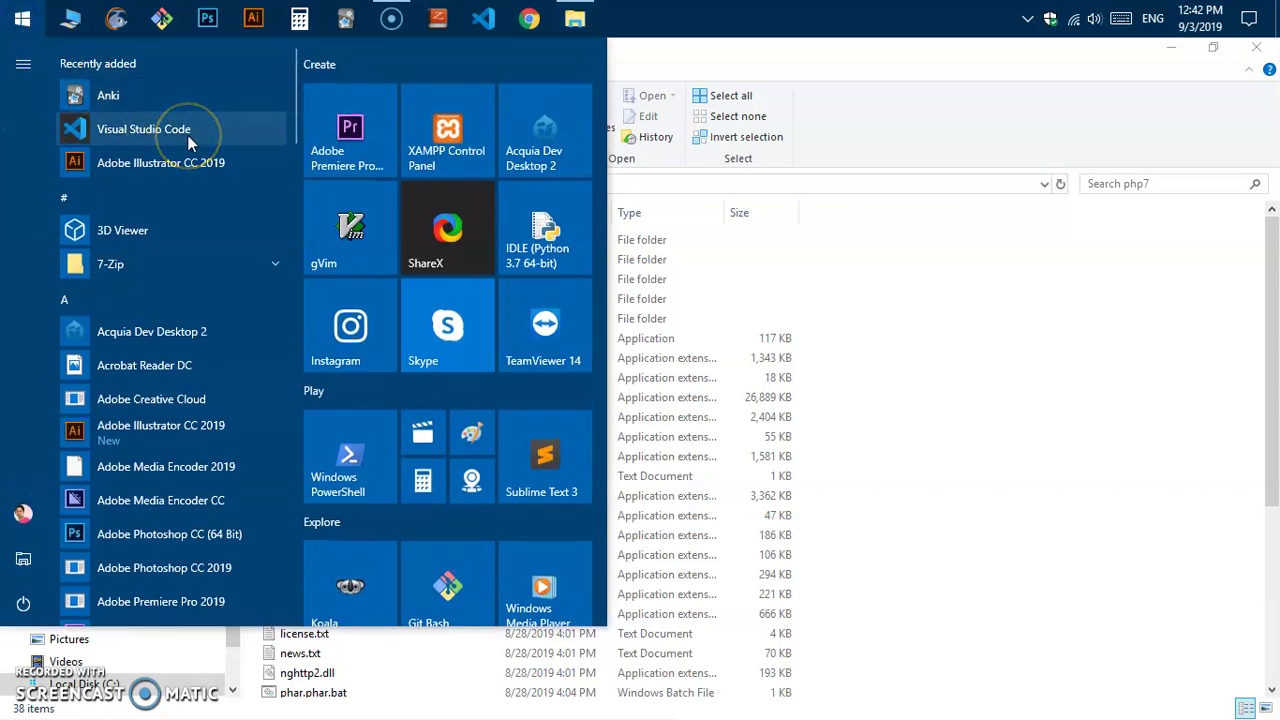
pyautogui.write('var')
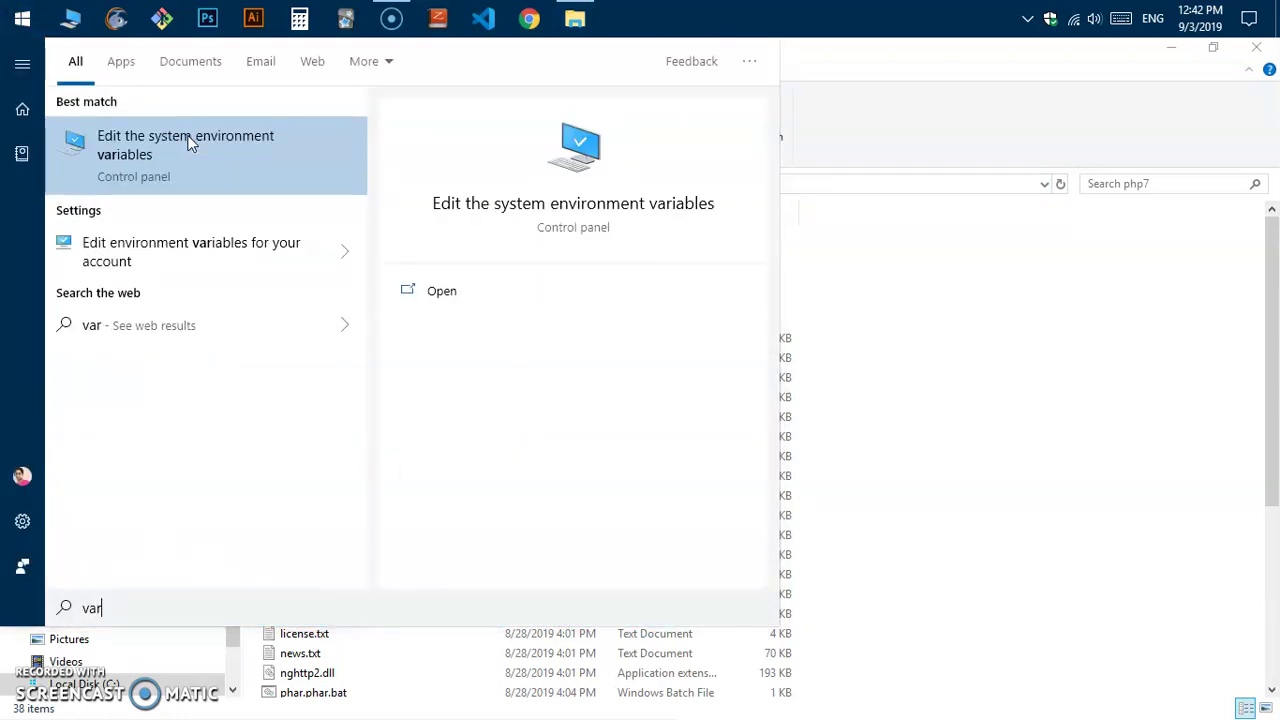
pyautogui.click(190, 143)
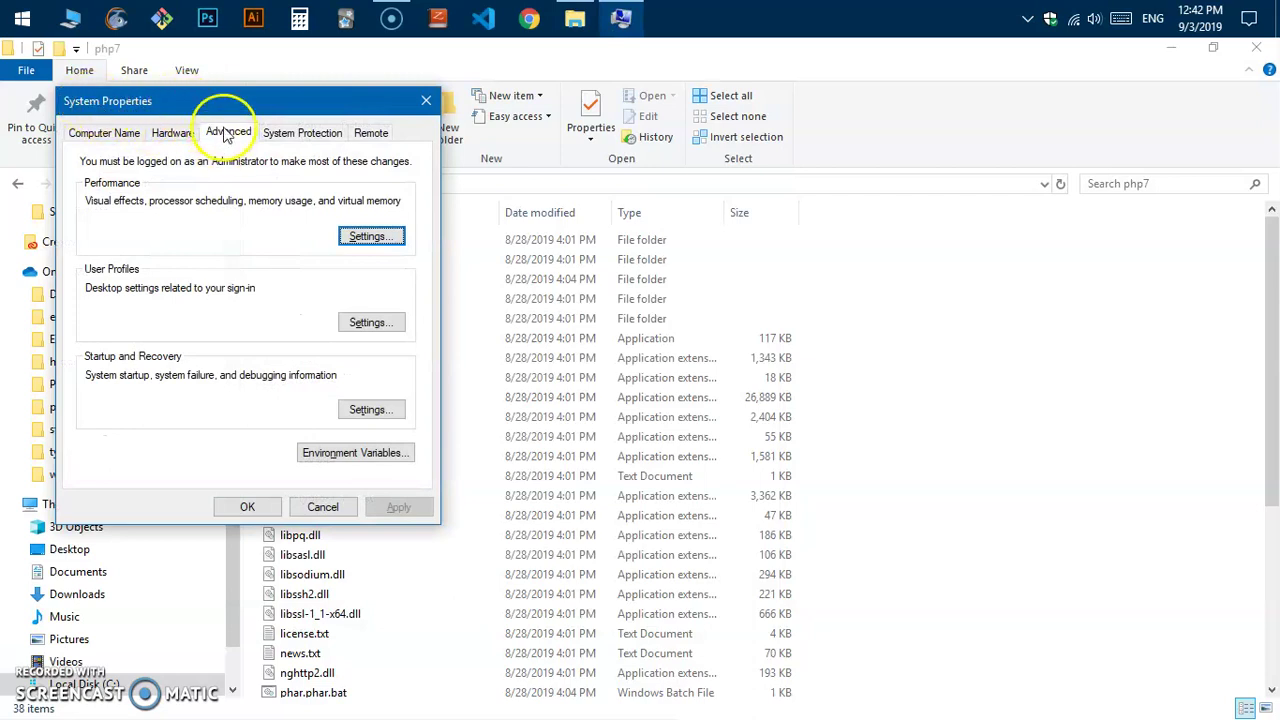
pyautogui.click(355, 458)
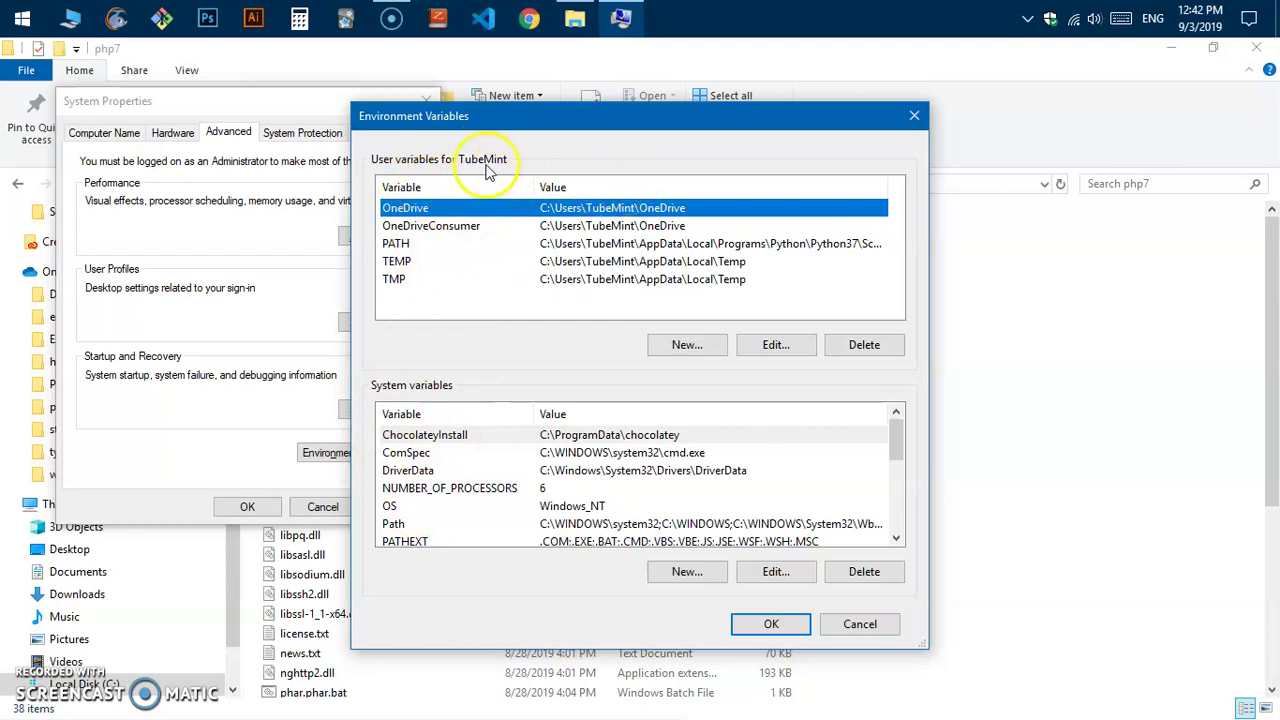
# Step: Add C:\php7 as a new entry in the system Path variable and accept the changes in all open dialogs
pyautogui.click(414, 248)
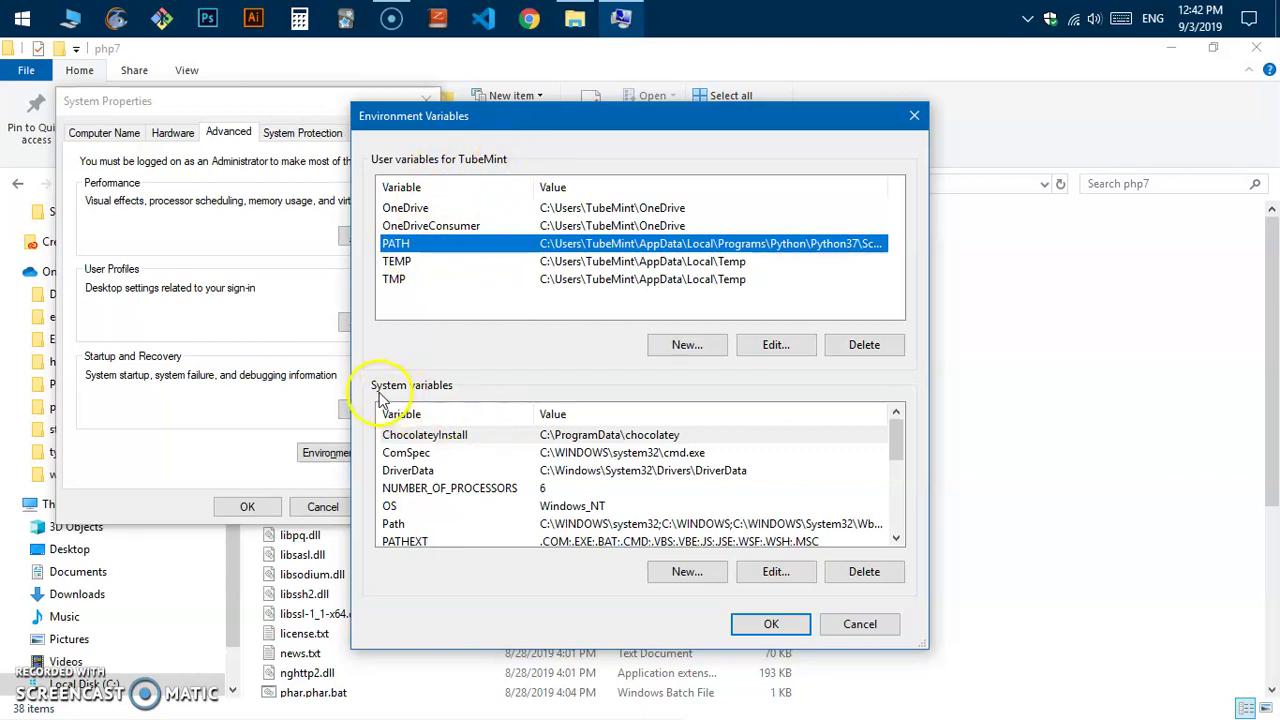
pyautogui.click(412, 526)
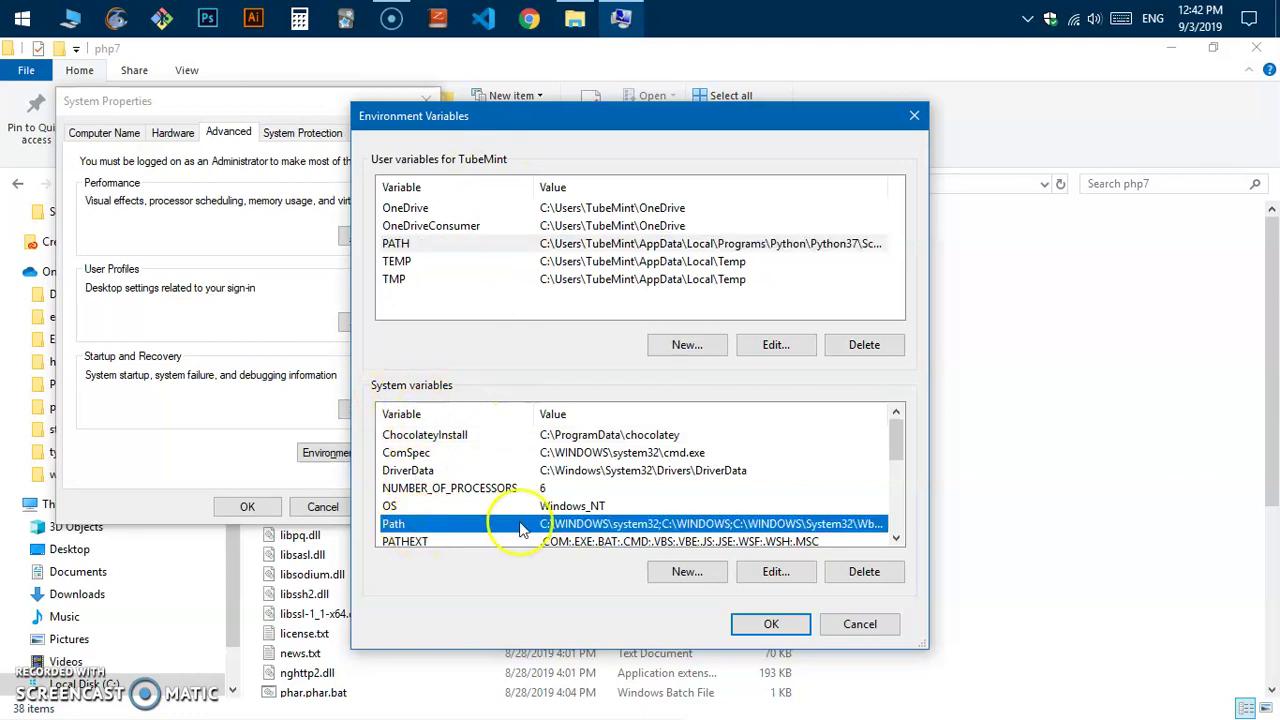
pyautogui.moveTo(900, 434); pyautogui.dragTo(900, 462)
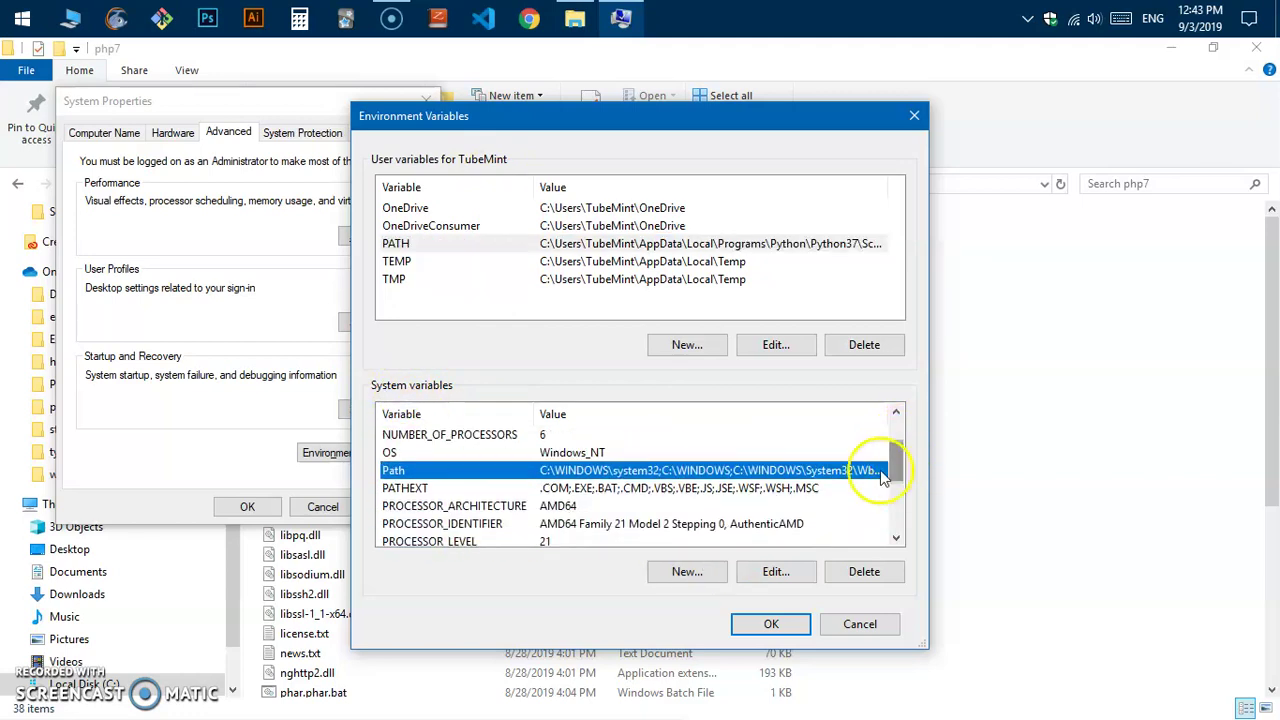
pyautogui.click(776, 571)
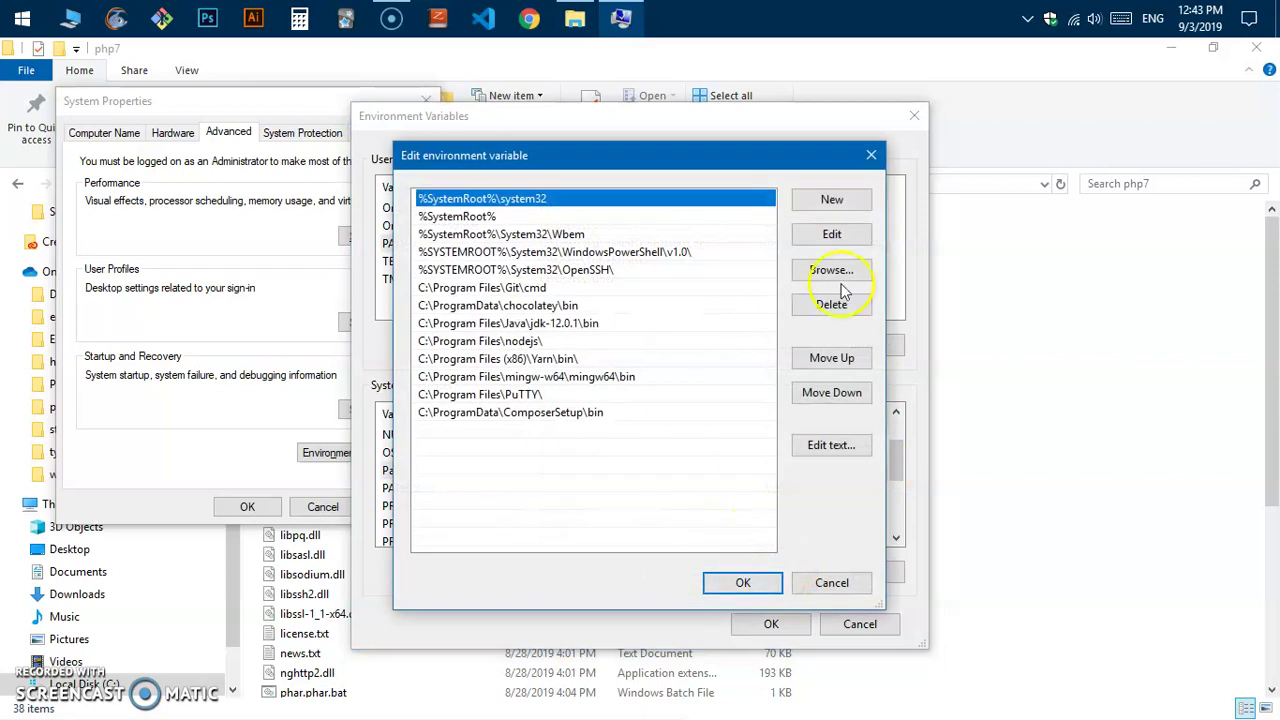
pyautogui.click(831, 582)
pyautogui.click(428, 471)
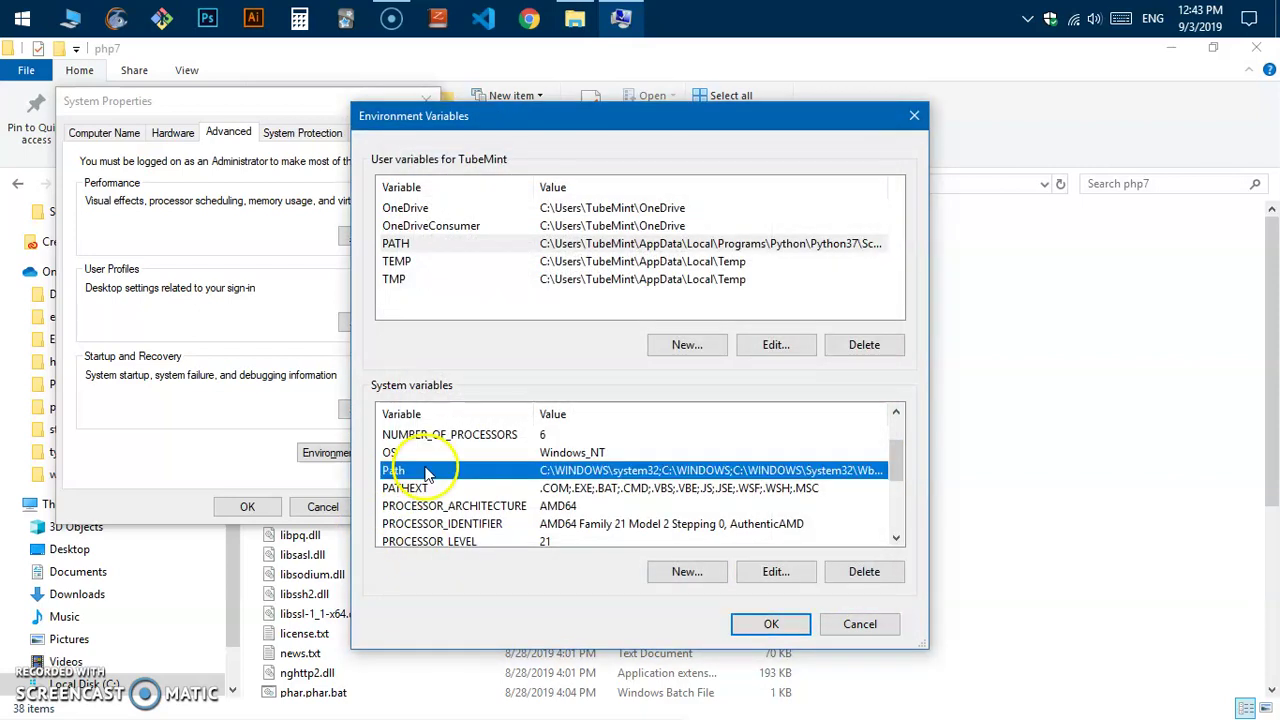
pyautogui.click(772, 571)
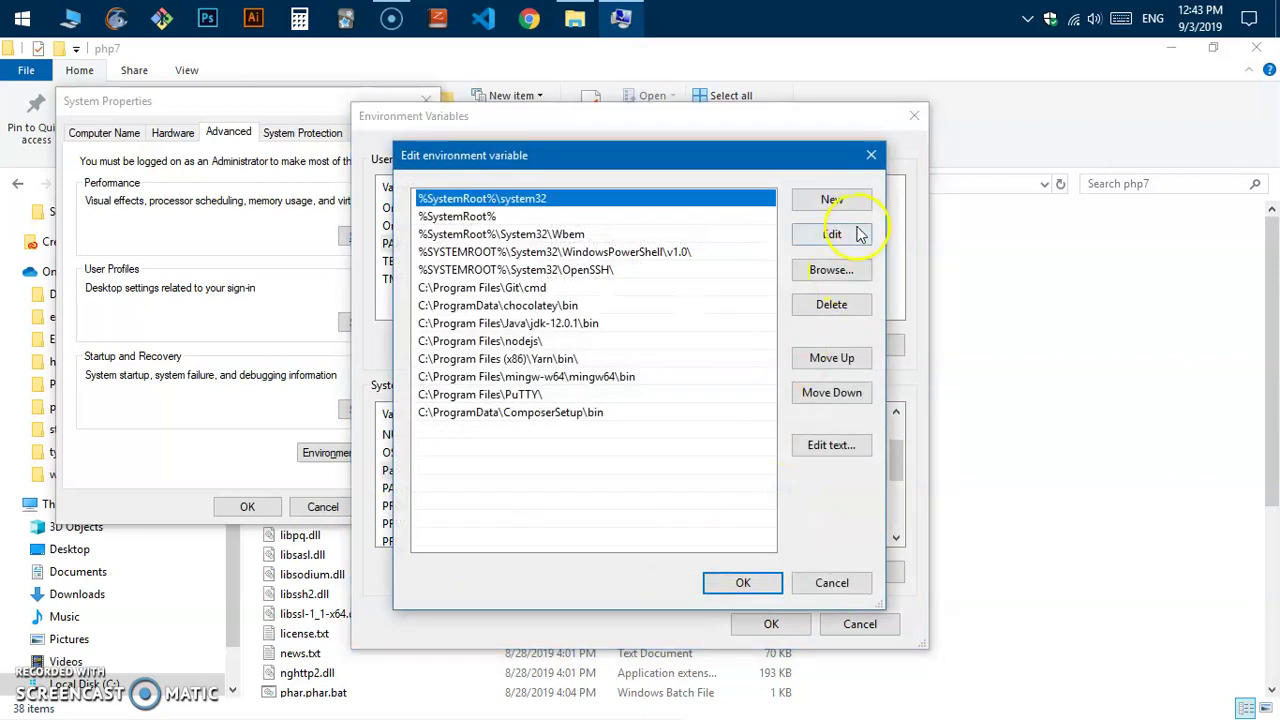
pyautogui.click(832, 200)
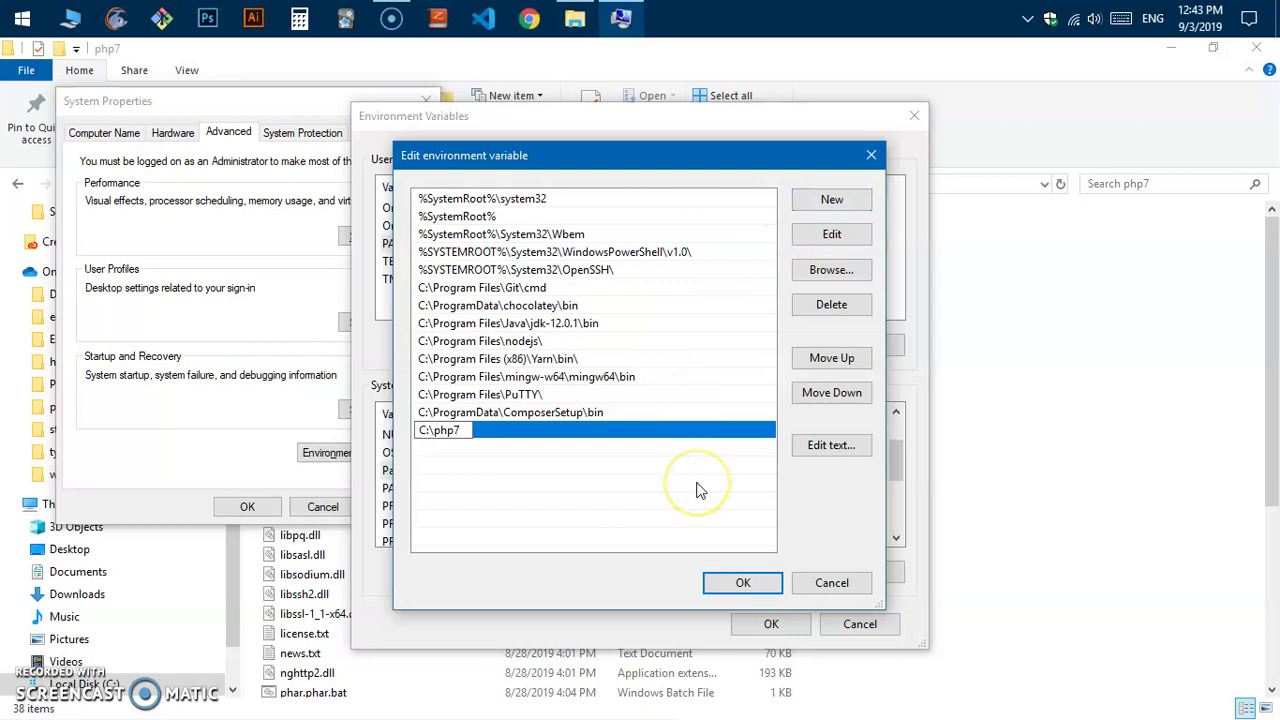
pyautogui.click(741, 586)
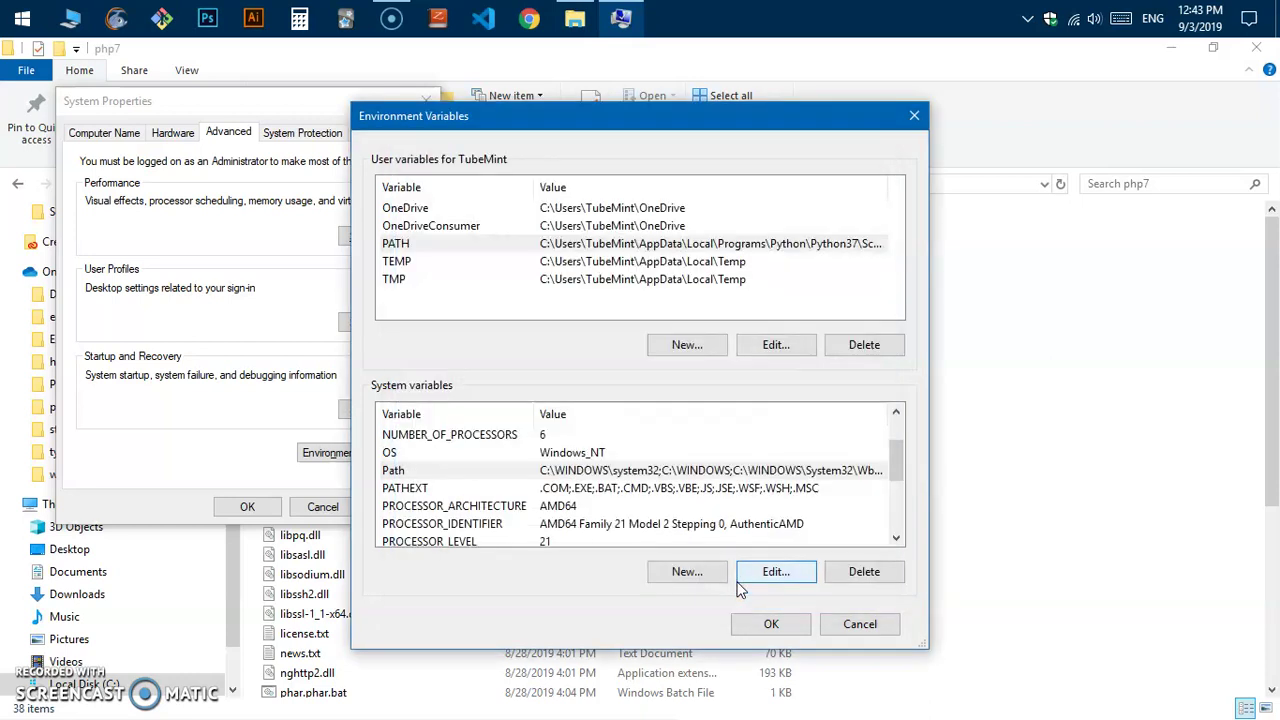
pyautogui.click(771, 624)
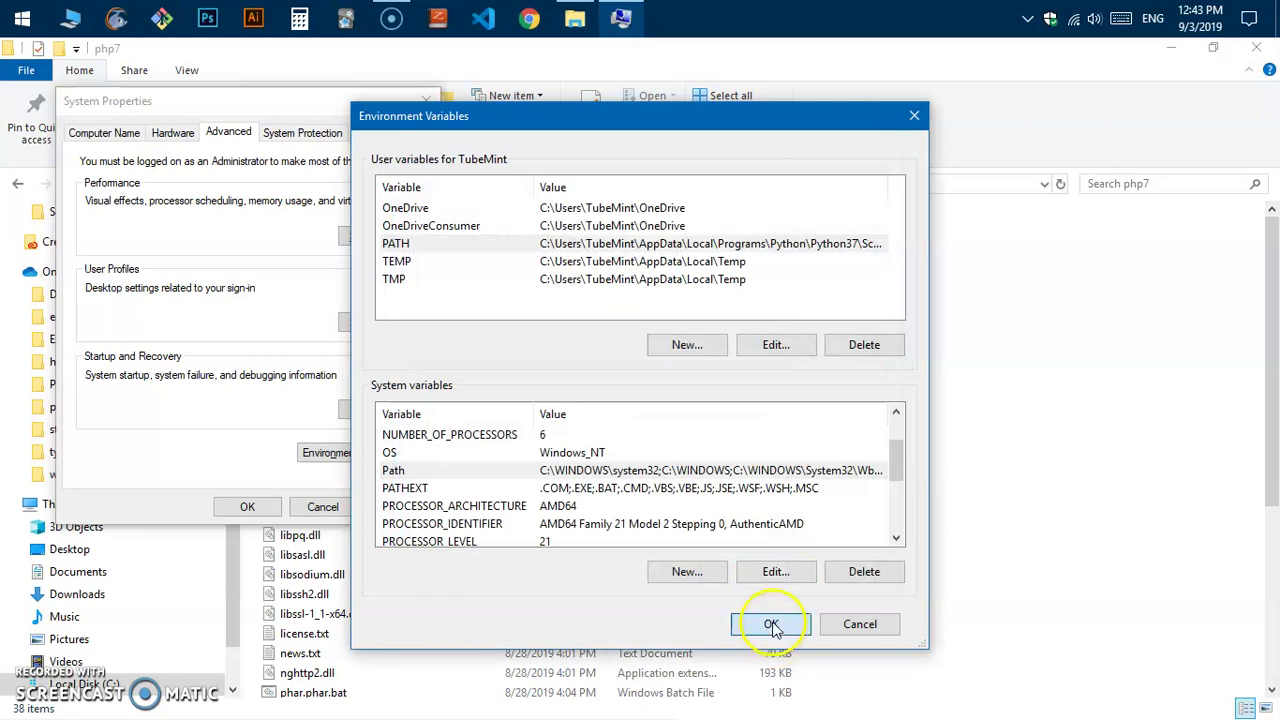
pyautogui.click(247, 507)
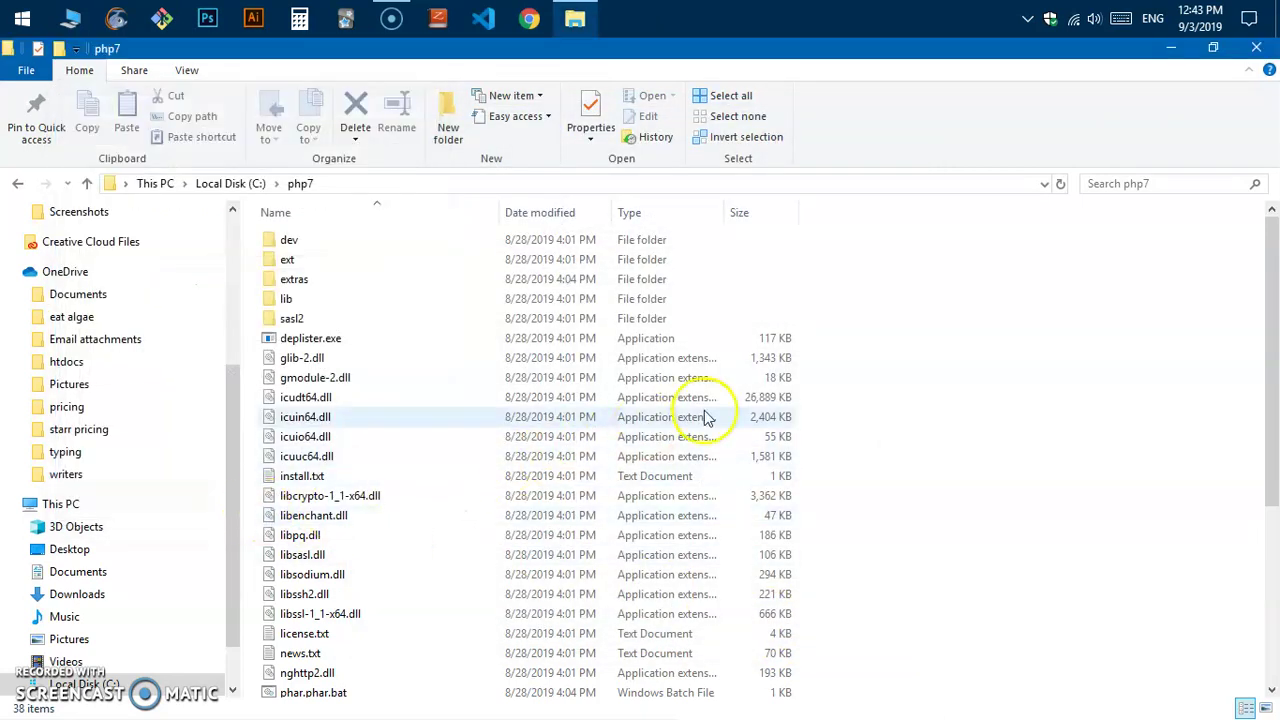
# Step: Close the php7 folder window, check the PHP installation with php -v in Command Prompt, and examine its output
pyautogui.click(1255, 48)
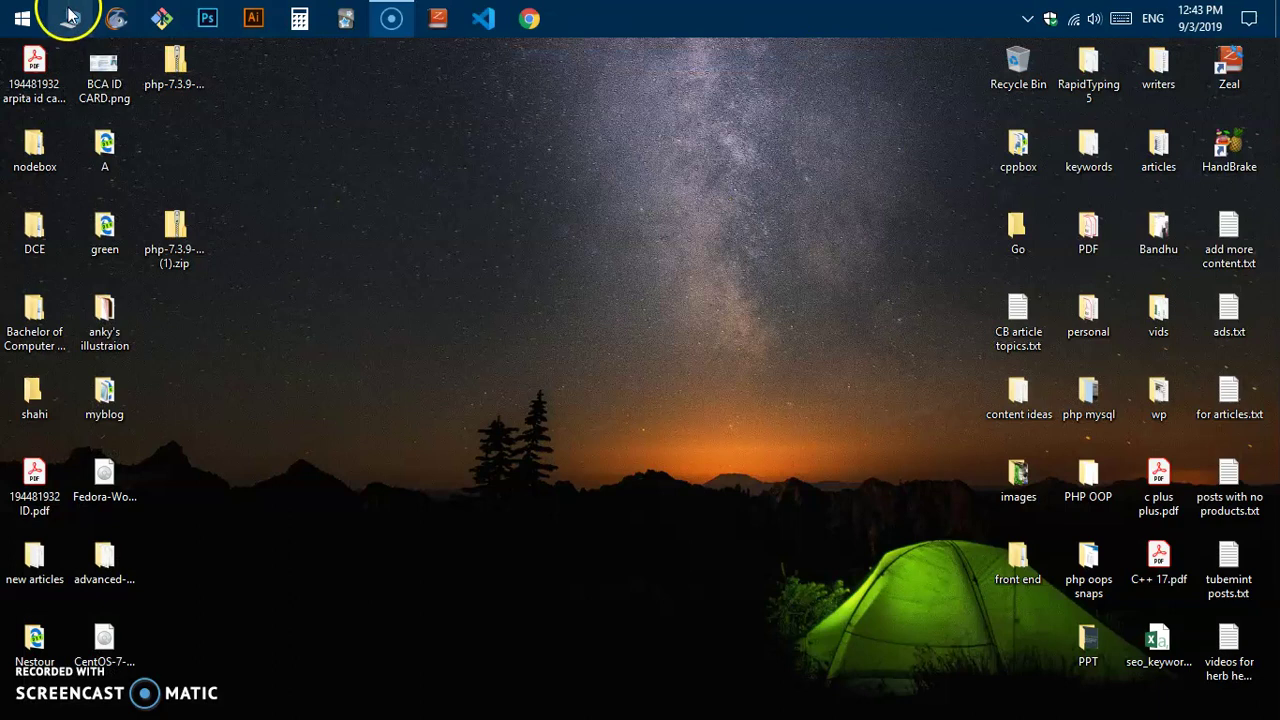
pyautogui.click(22, 18)
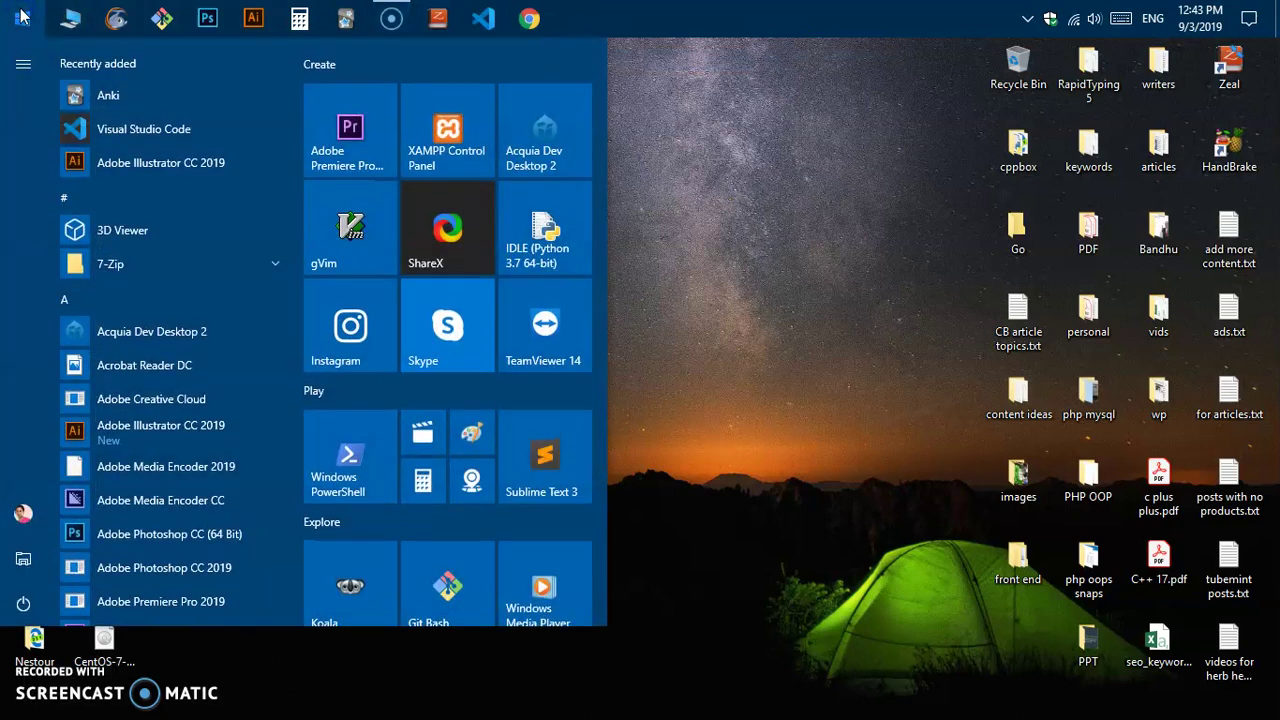
pyautogui.write('cmd')
pyautogui.press('Return')
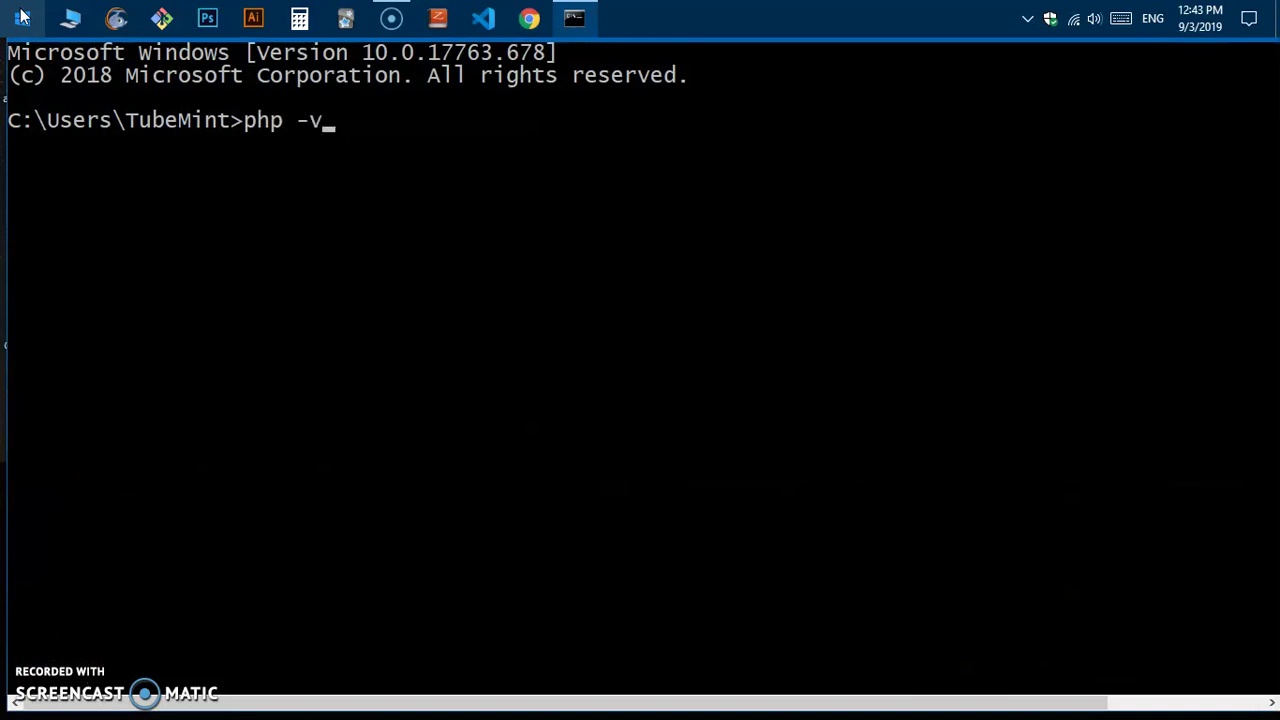
pyautogui.write('php -v')
pyautogui.press('Return')
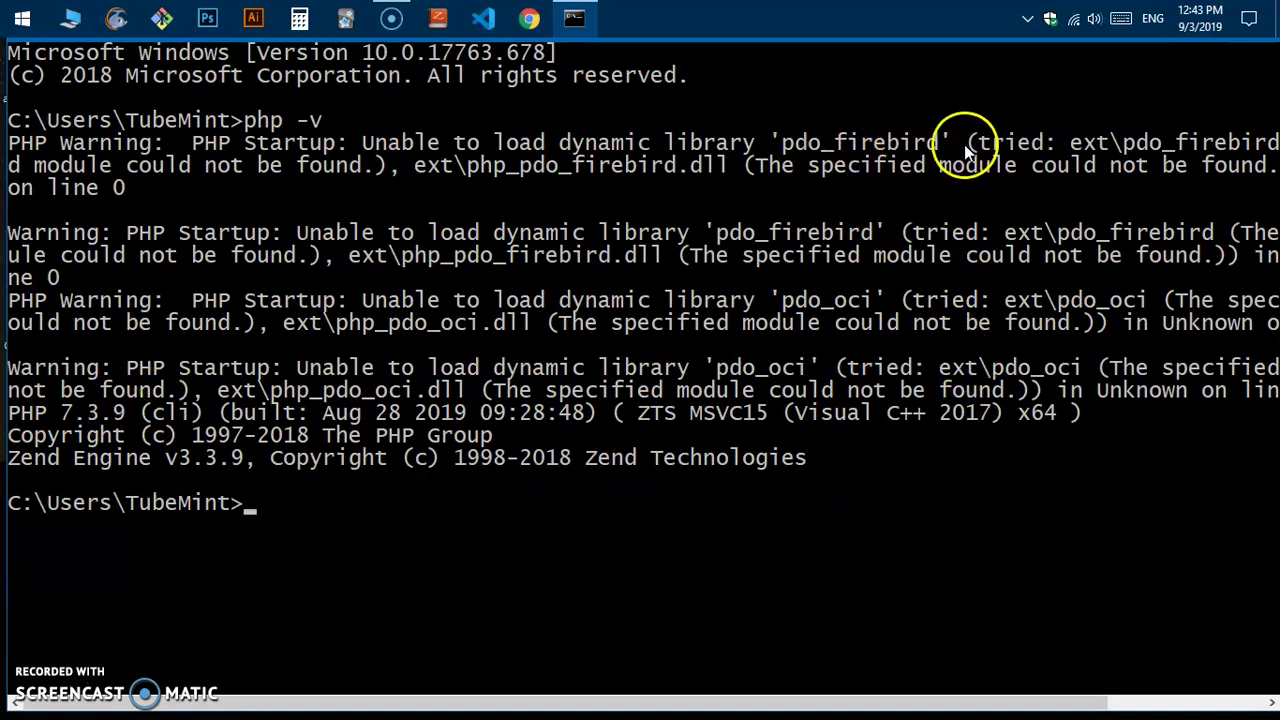
pyautogui.moveTo(995, 145); pyautogui.dragTo(1250, 165)
pyautogui.click(712, 275)
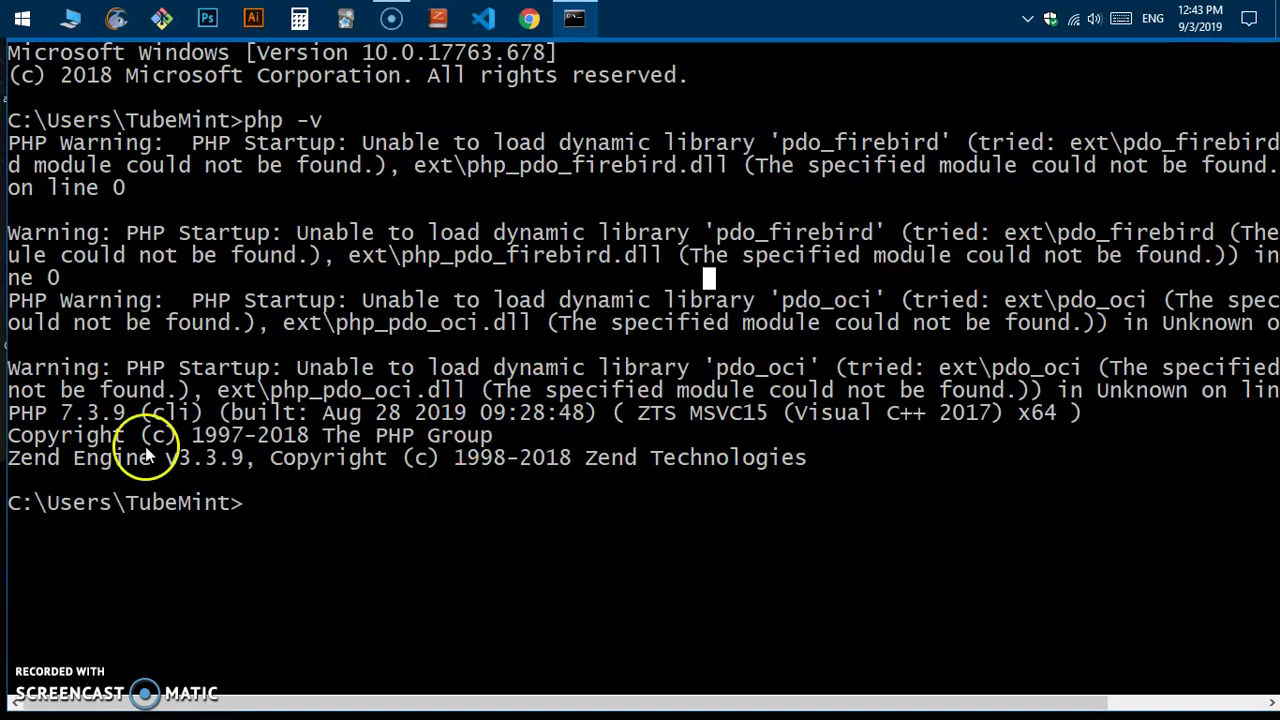
pyautogui.moveTo(157, 460); pyautogui.dragTo(616, 485)
pyautogui.click(673, 481)
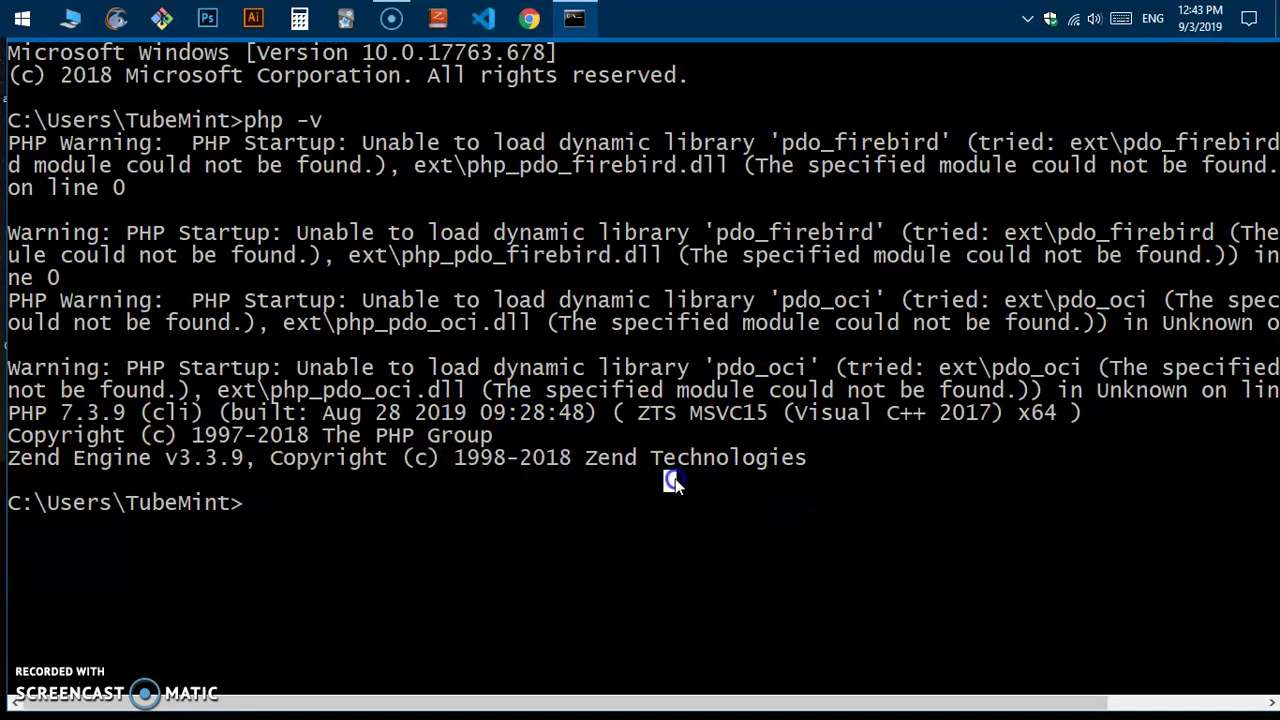
pyautogui.click(169, 213)
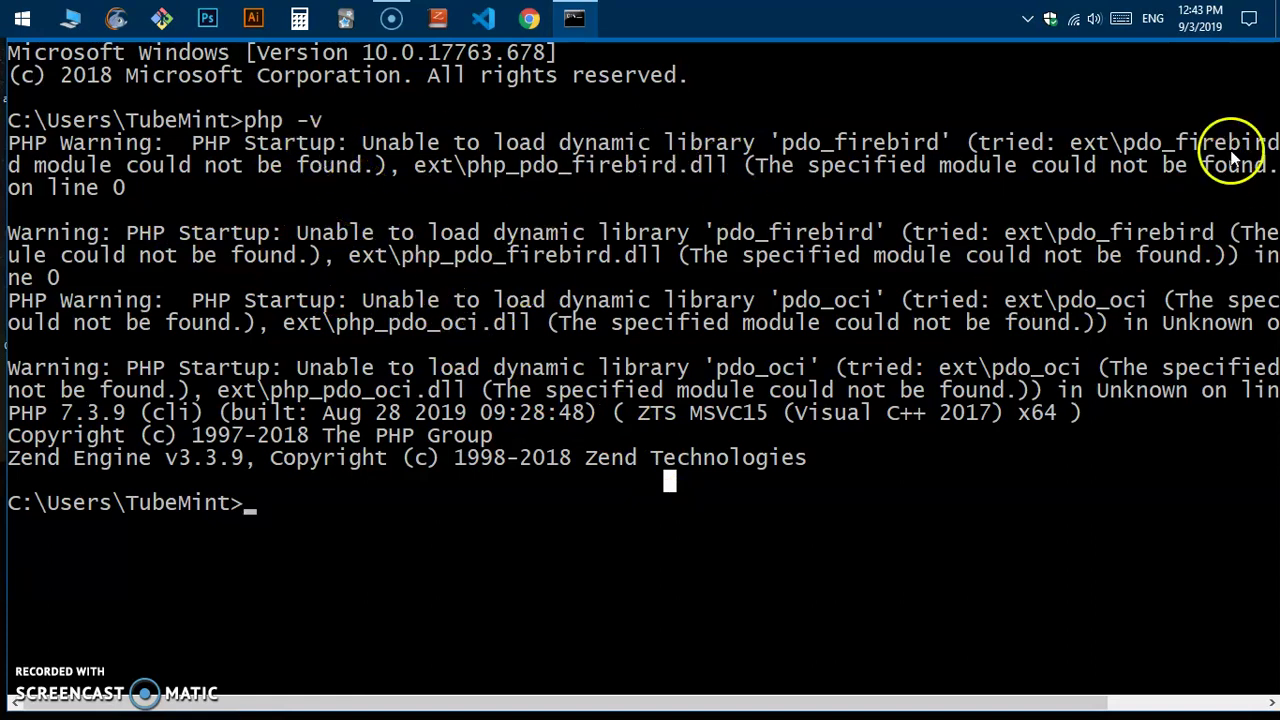
# Step: Close the Command Prompt window and remove Command Prompt from the taskbar's pinned items
pyautogui.rightClick(573, 17)
pyautogui.click(549, 88)
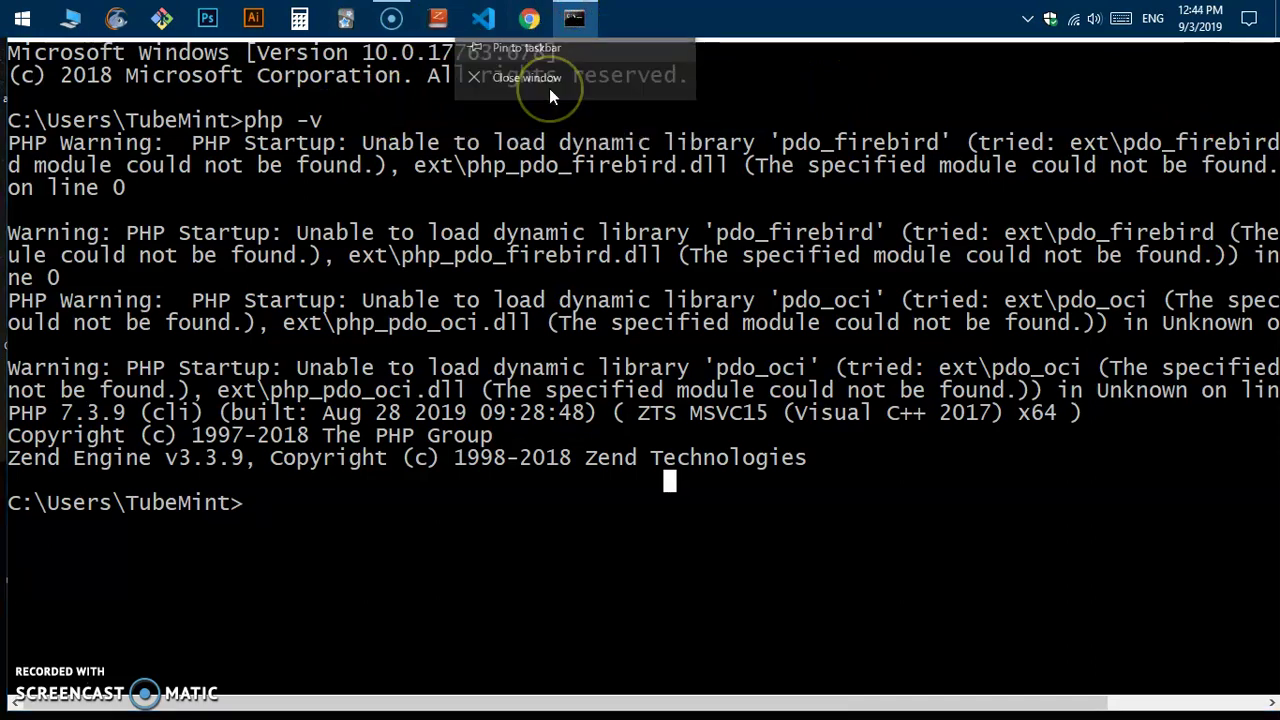
pyautogui.rightClick(576, 20)
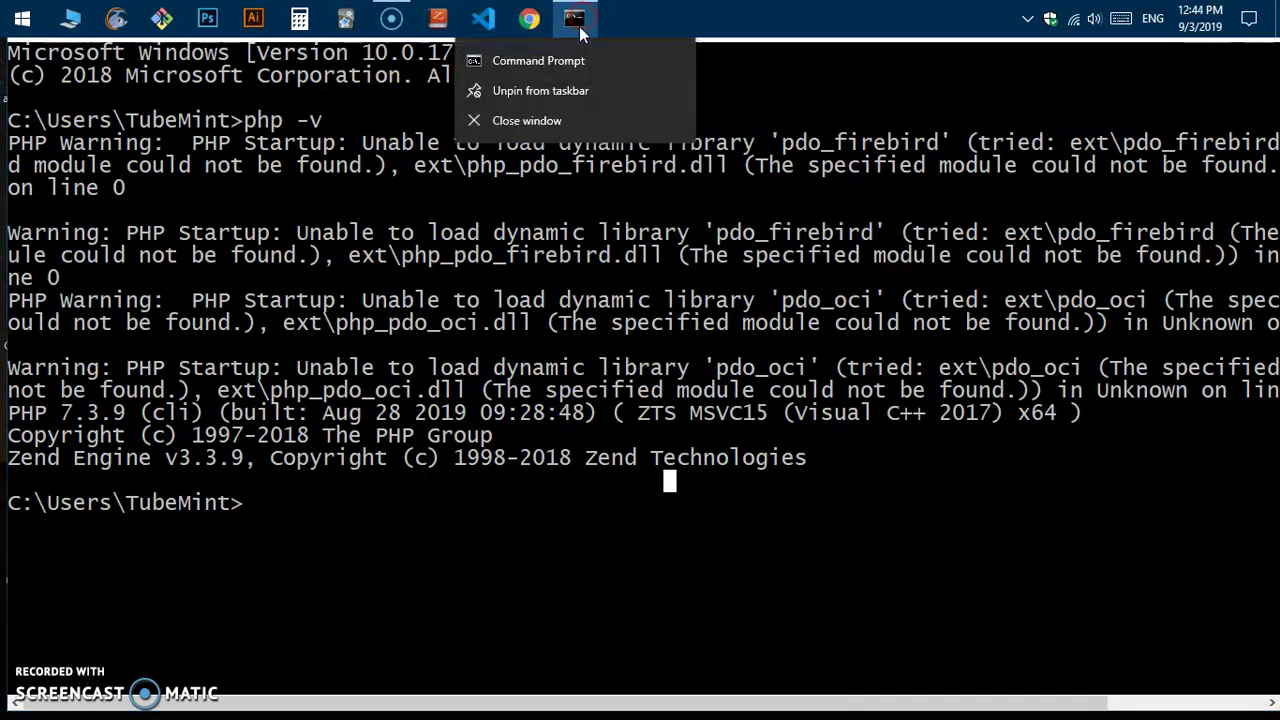
pyautogui.click(551, 122)
pyautogui.rightClick(578, 24)
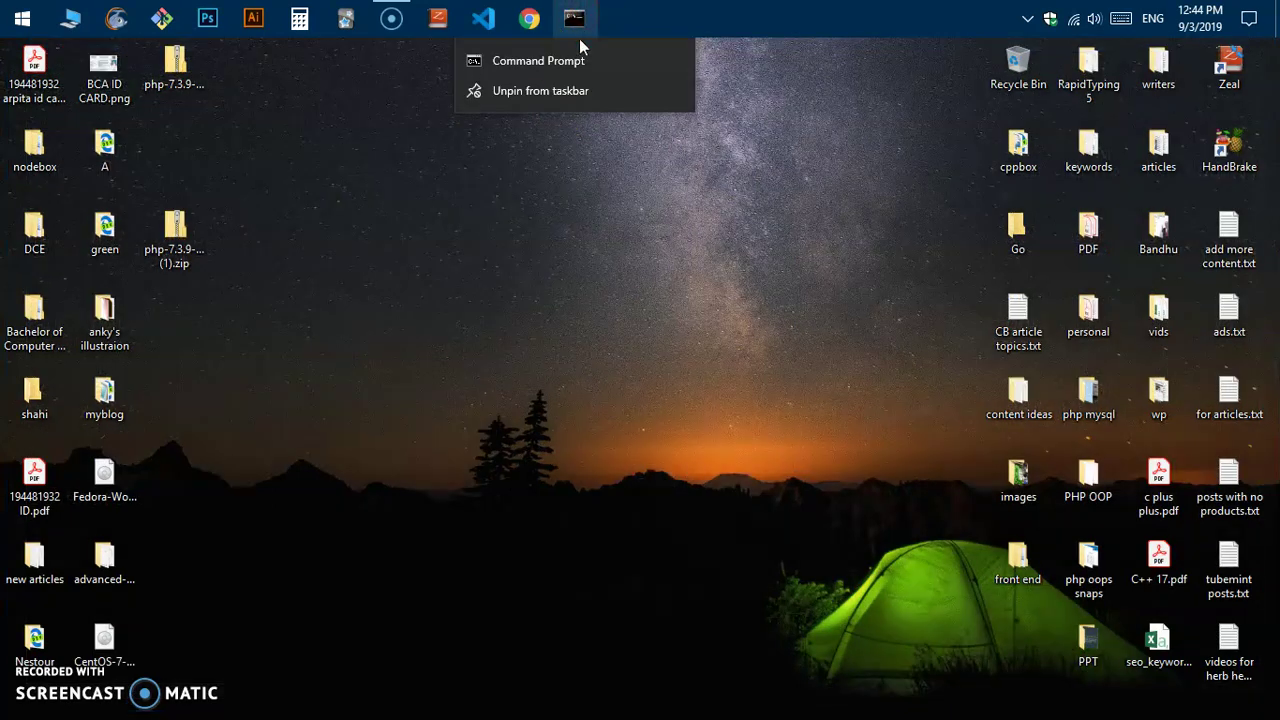
pyautogui.click(565, 93)
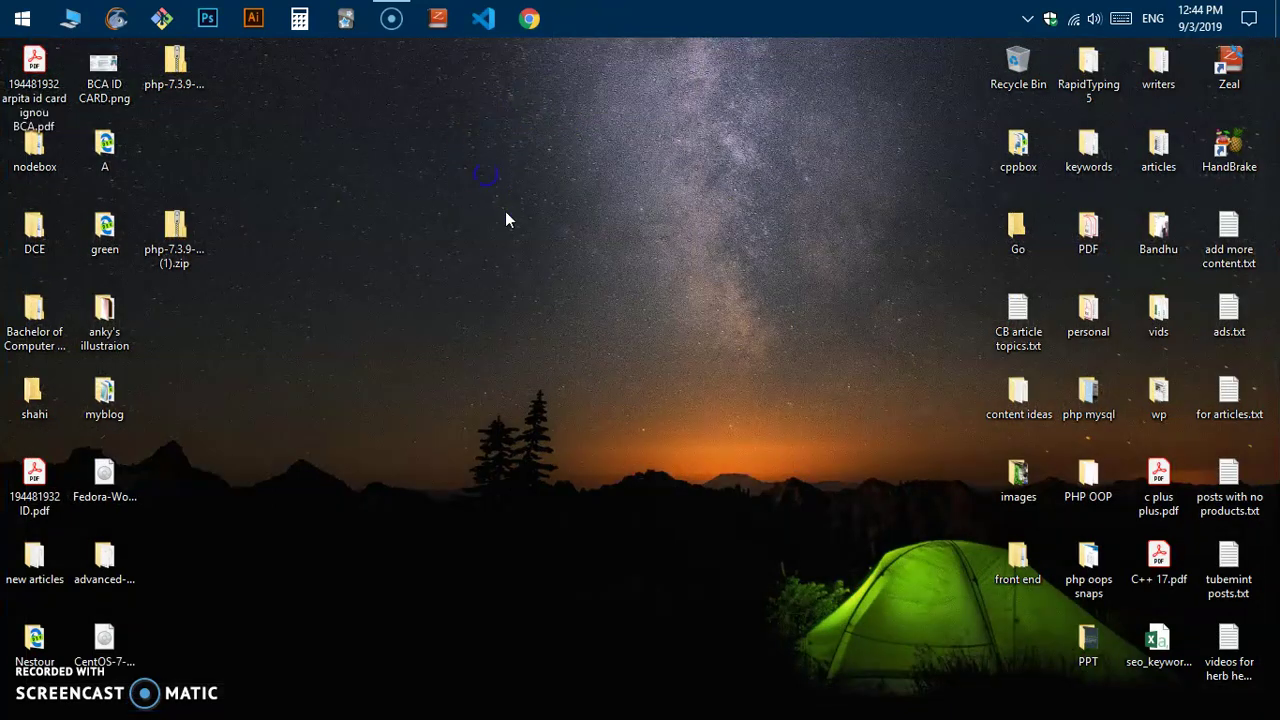
# Step: Open php.ini from the C:\php7 folder in Notepad and maximize its window
pyautogui.click(71, 18)
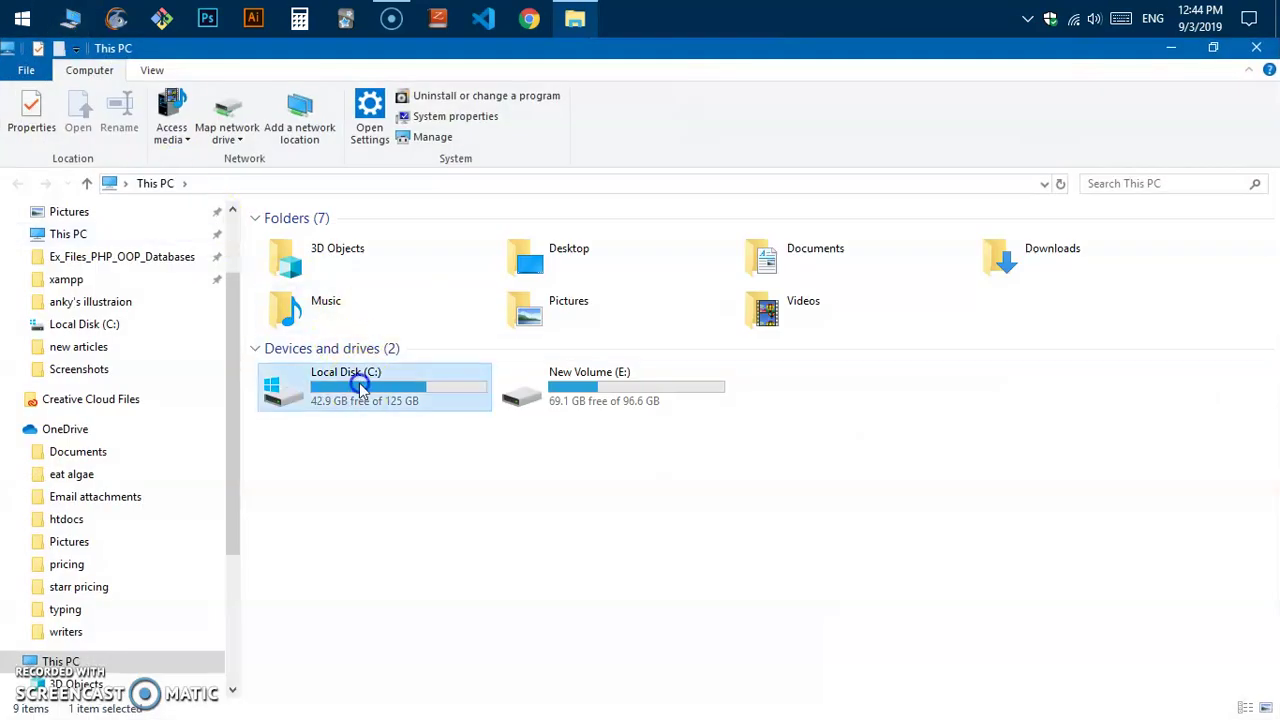
pyautogui.doubleClick(314, 380)
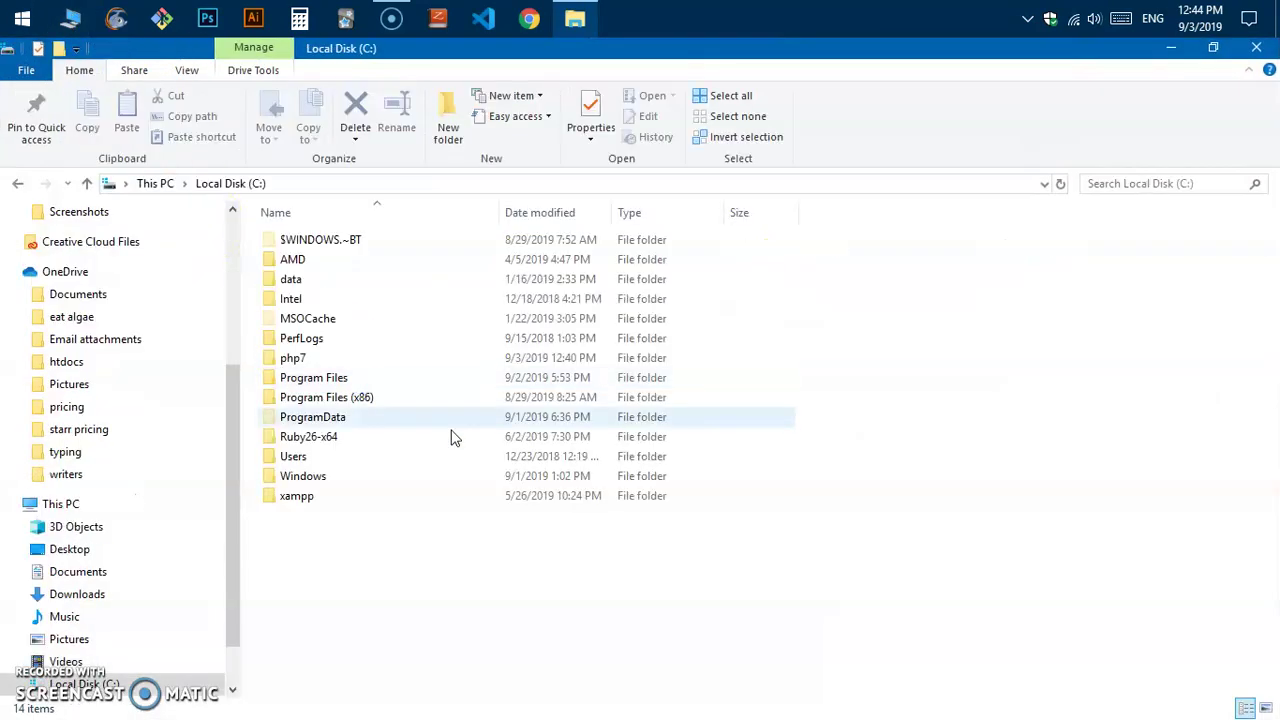
pyautogui.doubleClick(300, 358)
pyautogui.scroll(-4, 440, 608)
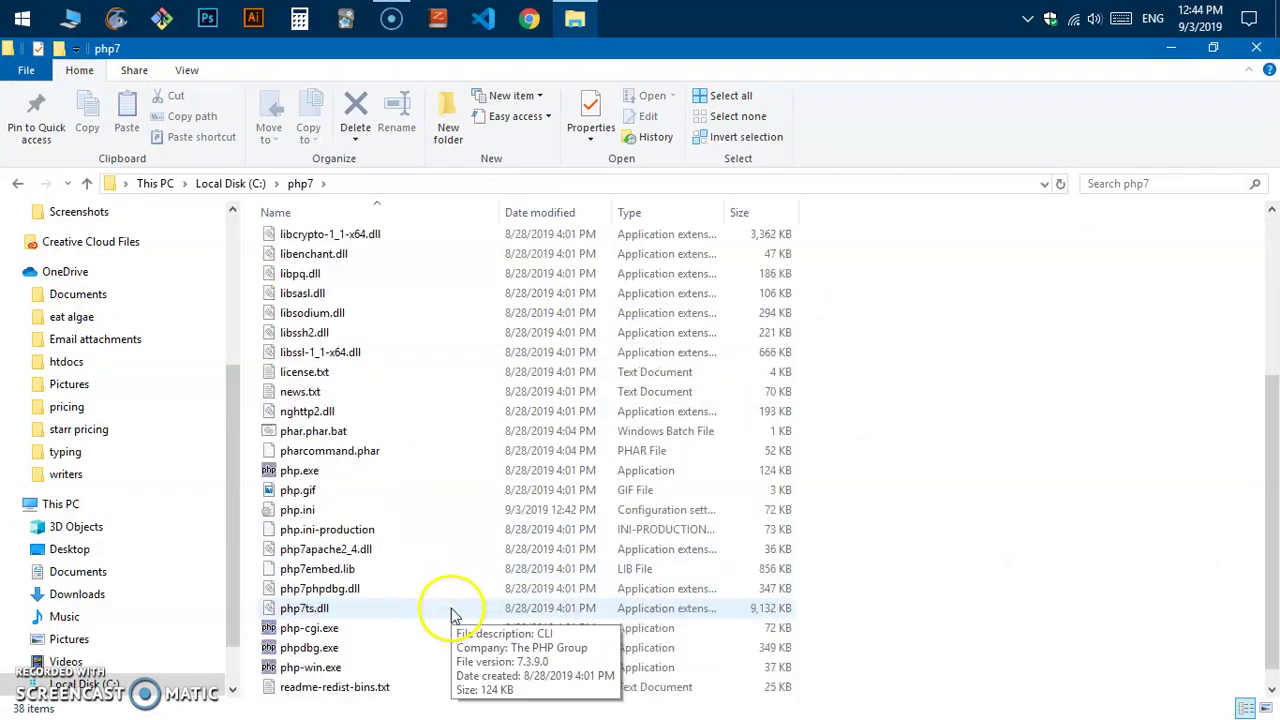
pyautogui.click(336, 511)
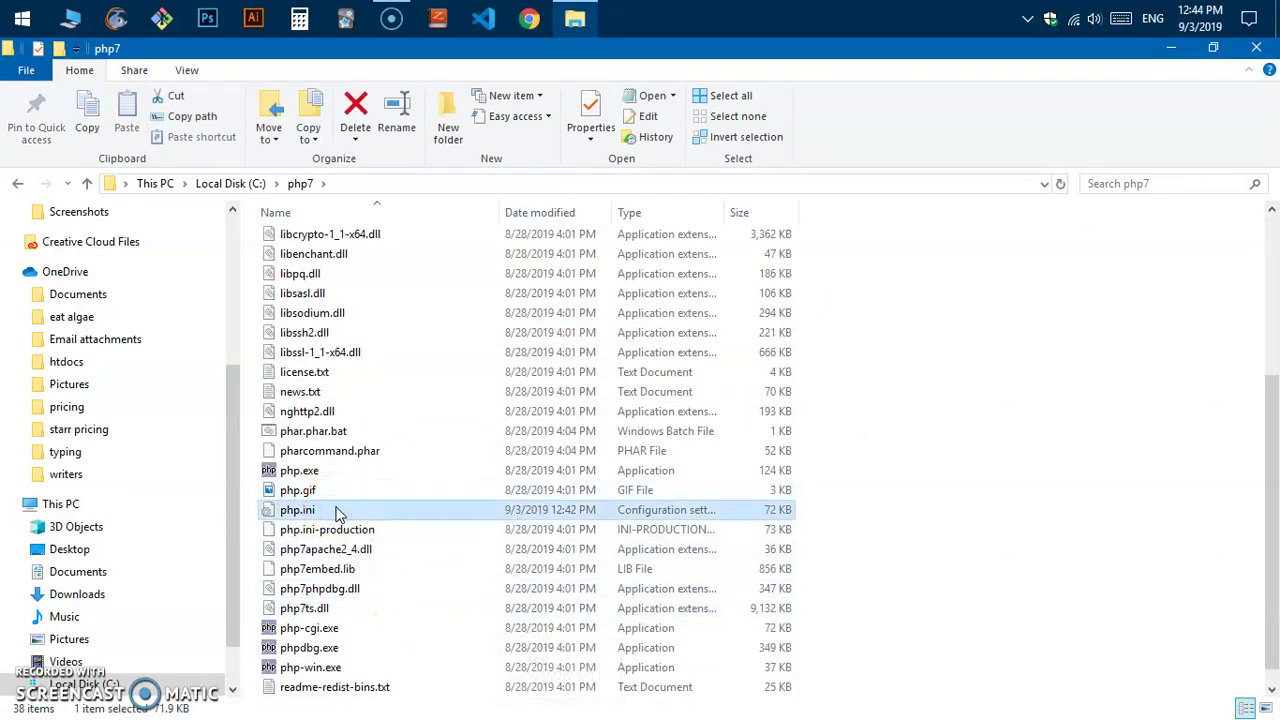
pyautogui.rightClick(336, 511)
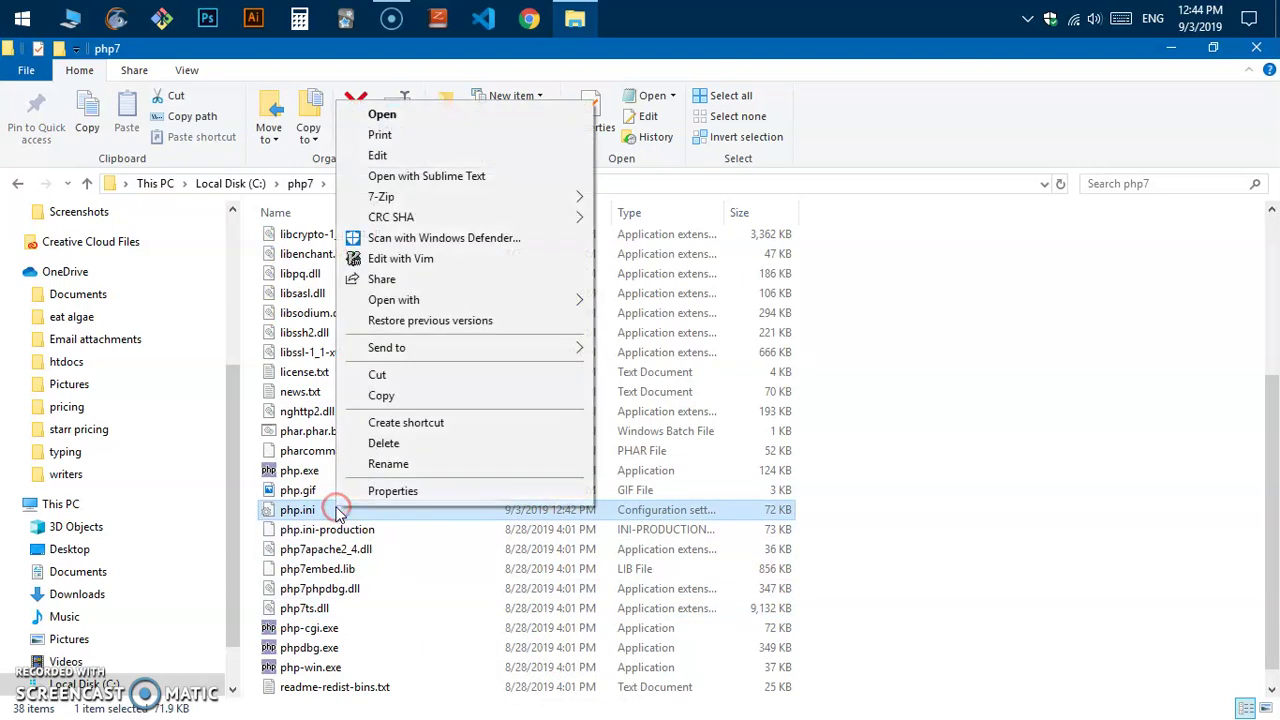
pyautogui.click(365, 463)
pyautogui.click(1118, 487)
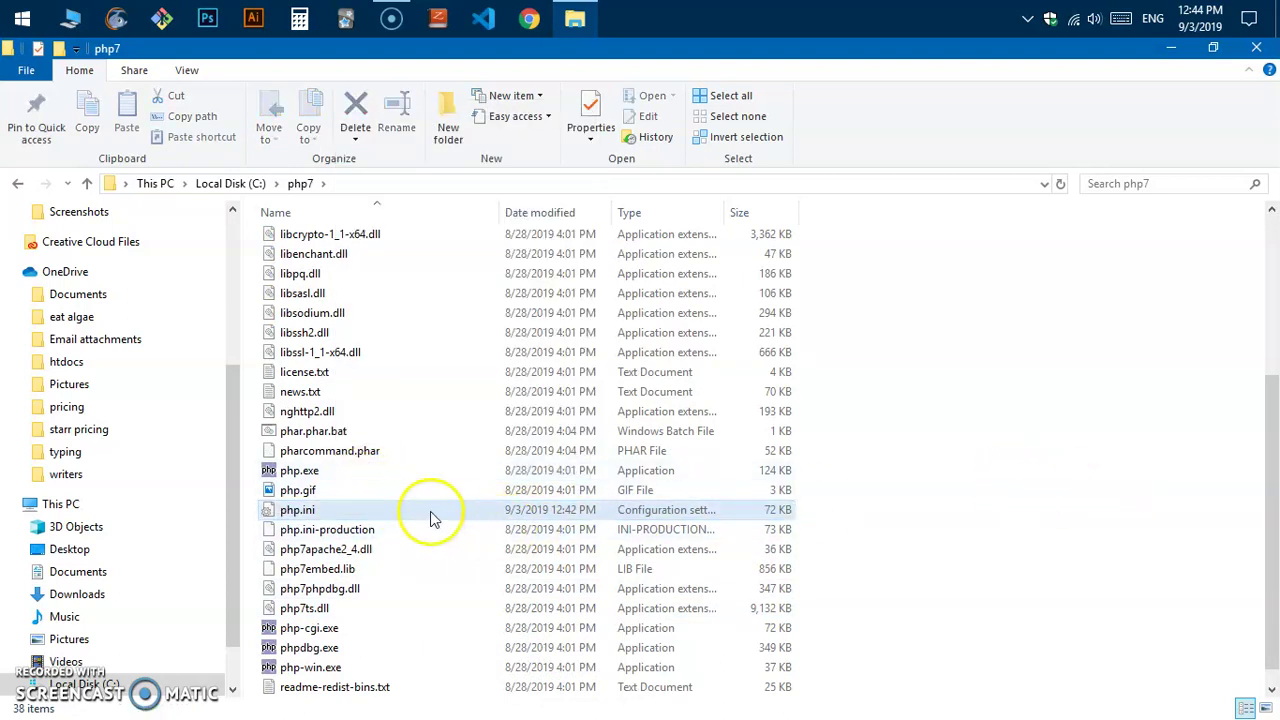
pyautogui.doubleClick(408, 517)
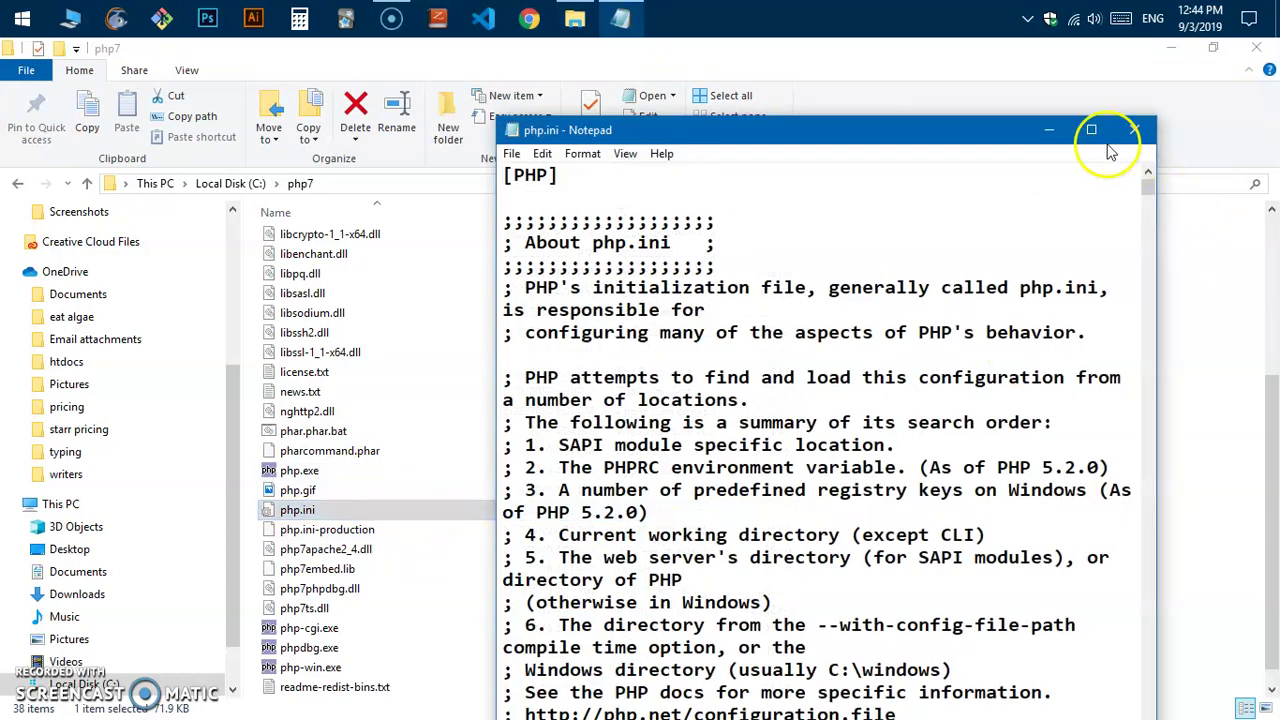
pyautogui.click(1088, 132)
# Step: Look through php.ini and search it for "extension_dir"
pyautogui.scroll(-20, 697, 449)
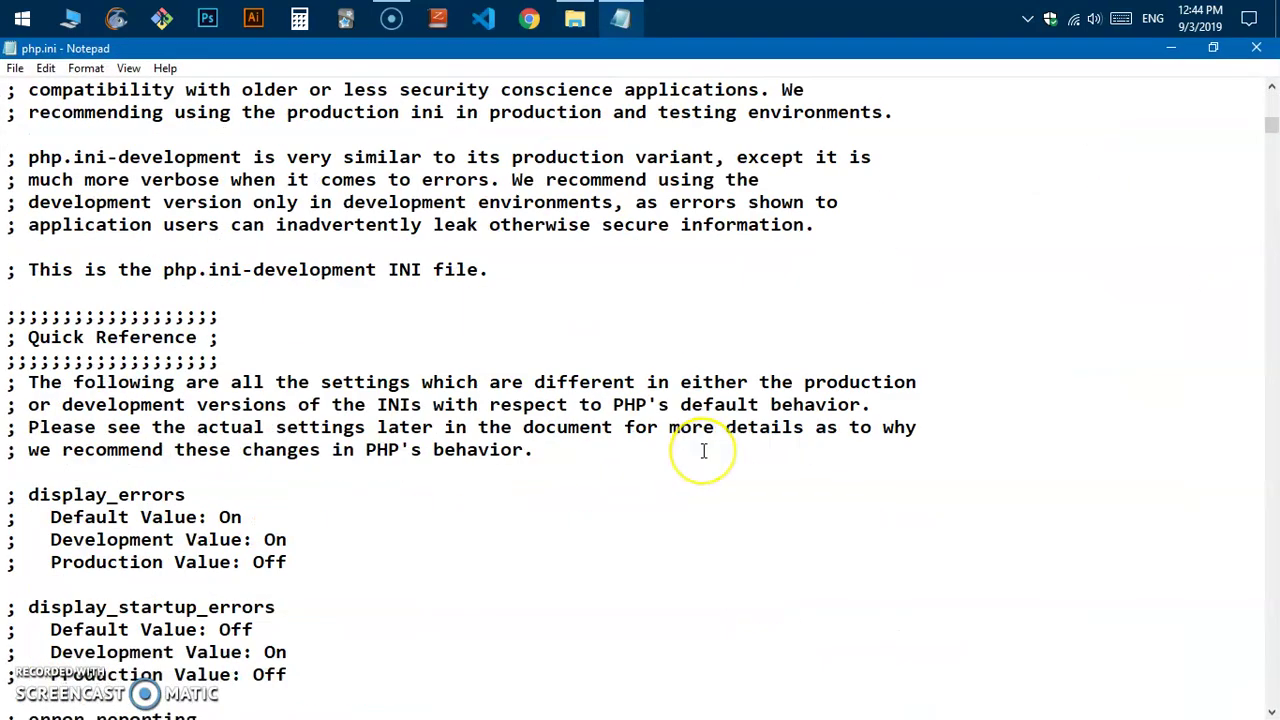
pyautogui.scroll(-20, 703, 451)
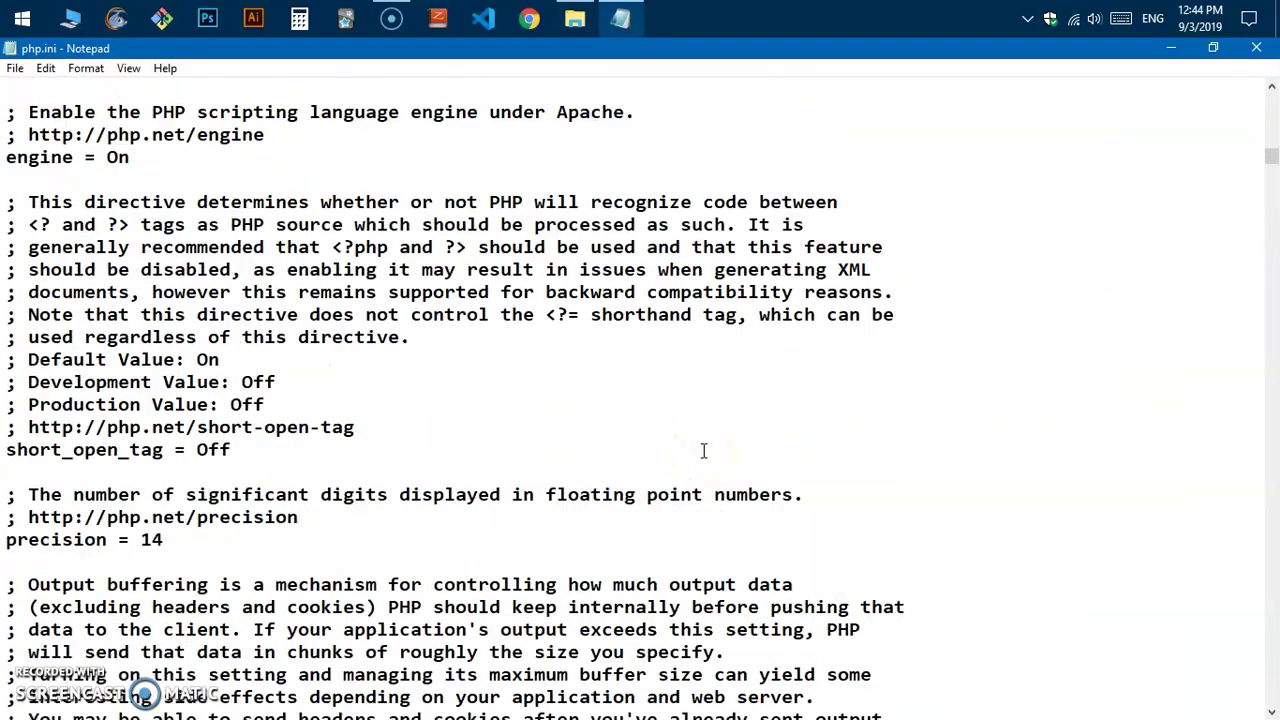
pyautogui.scroll(-20, 703, 451)
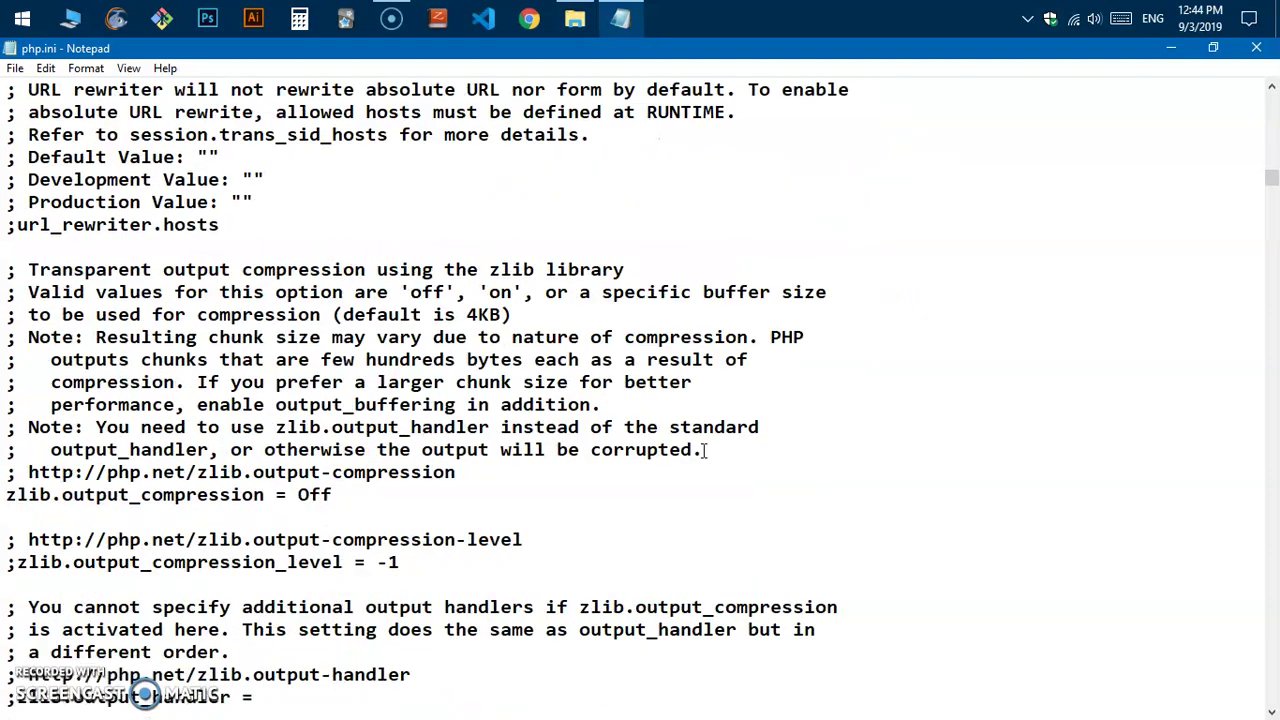
pyautogui.scroll(-18, 703, 451)
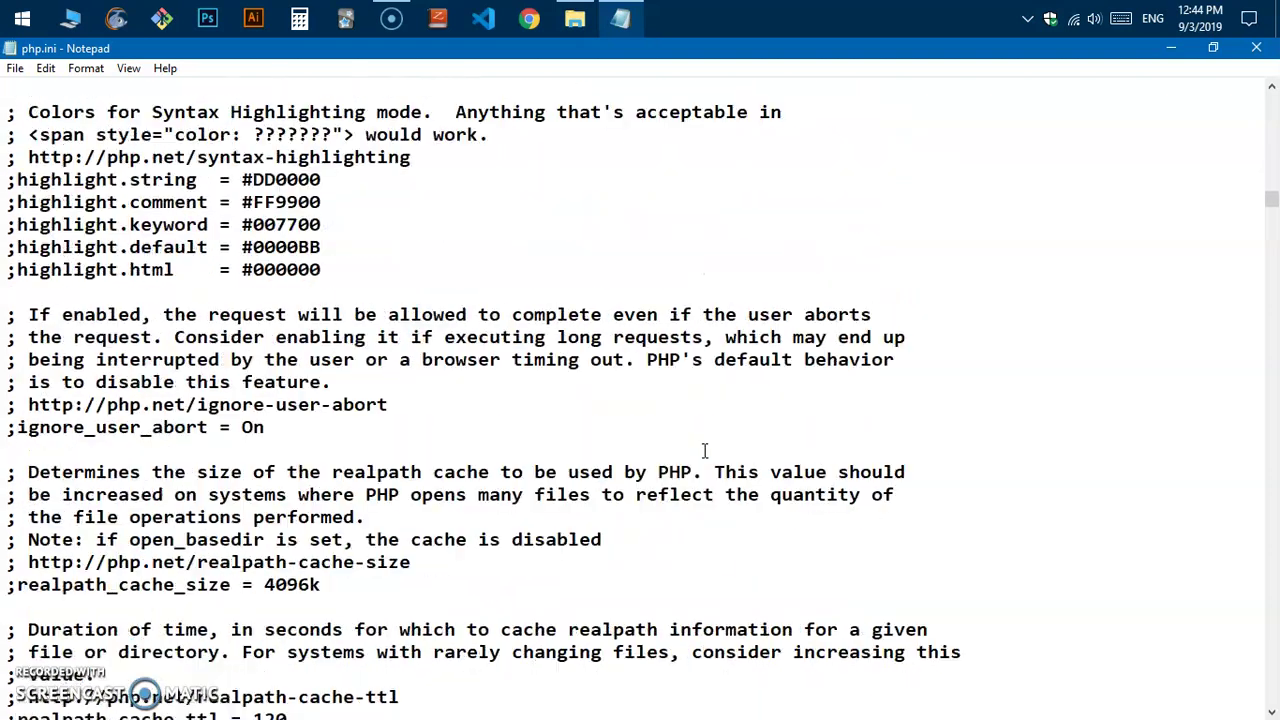
pyautogui.scroll(-20, 703, 451)
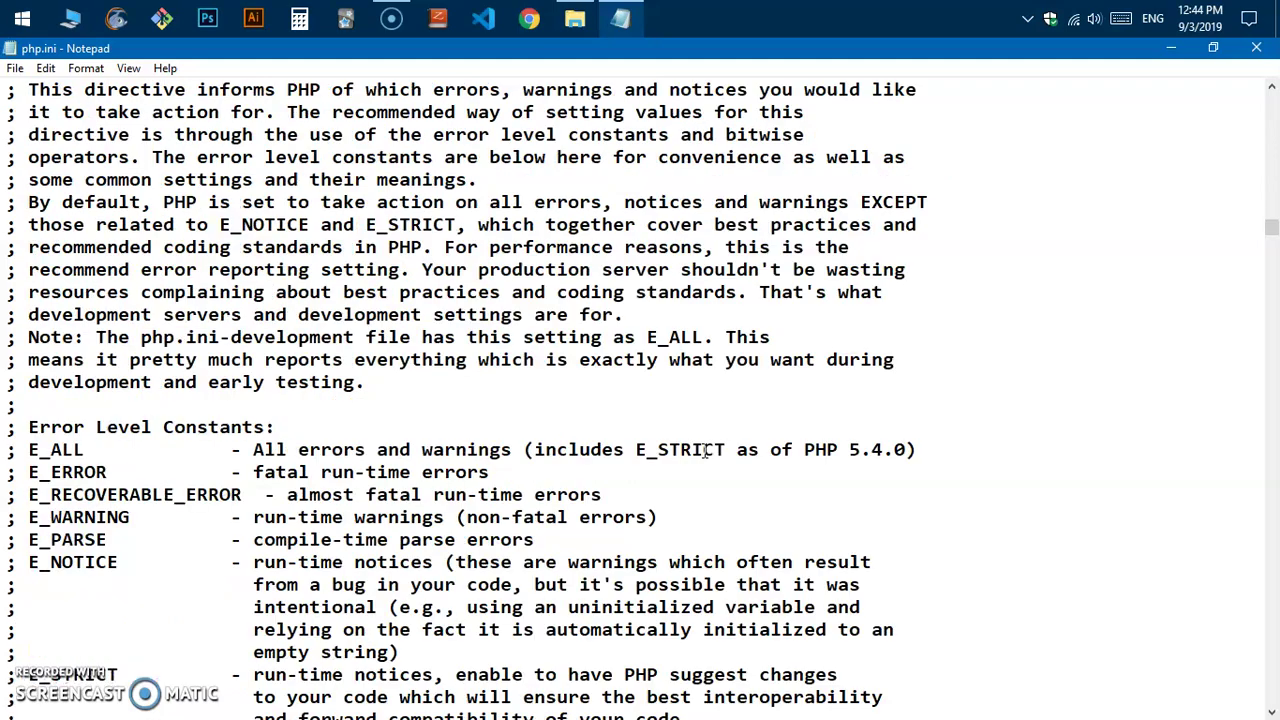
pyautogui.scroll(-20, 705, 451)
pyautogui.scroll(-20, 704, 451)
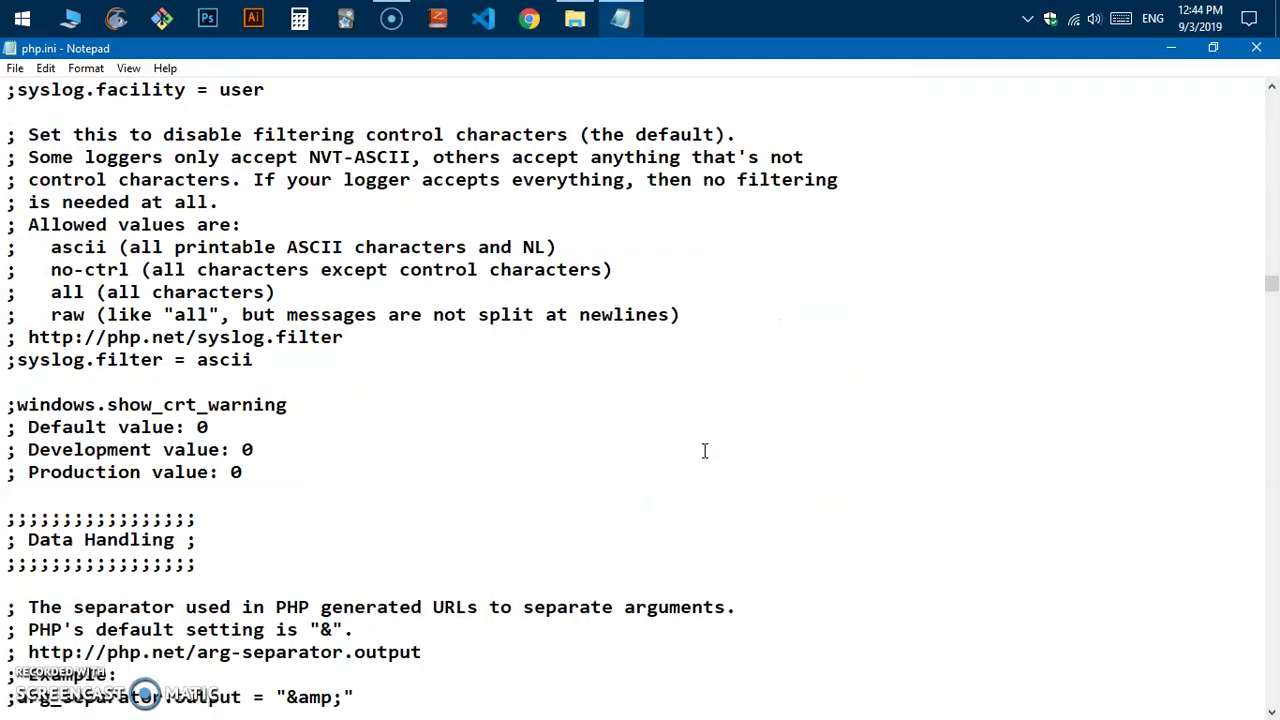
pyautogui.scroll(-20, 704, 451)
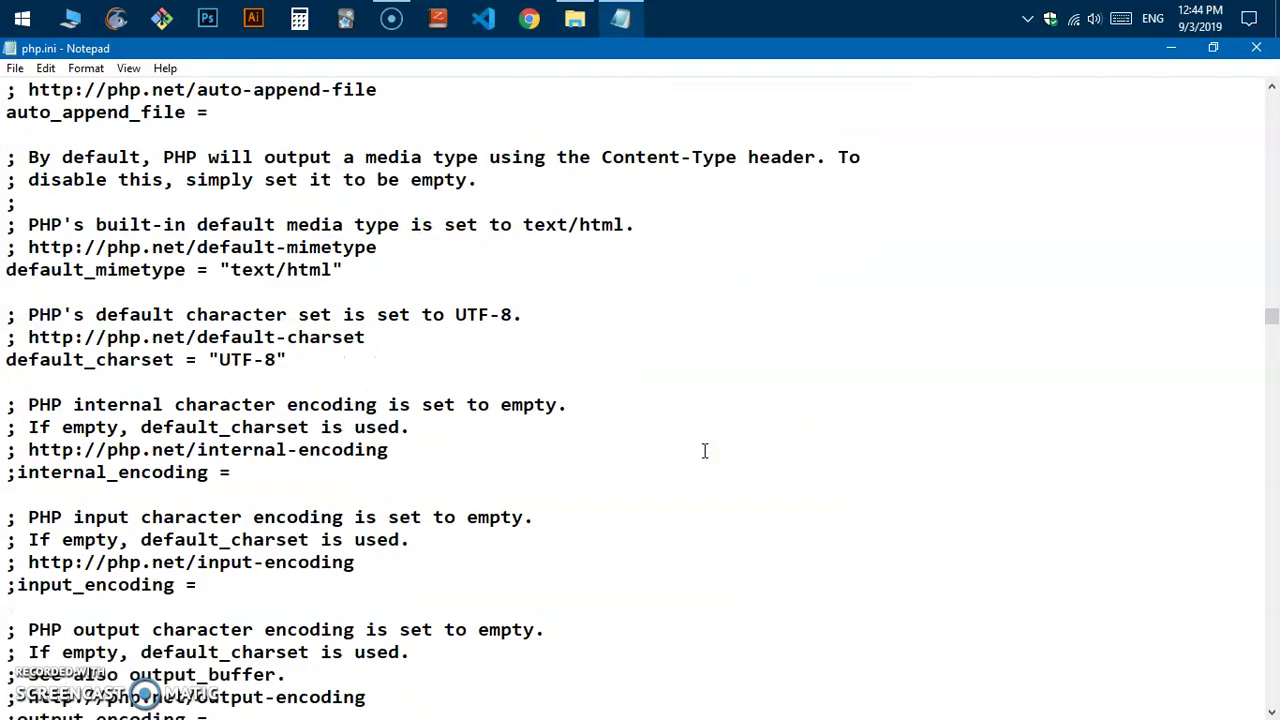
pyautogui.scroll(-15, 704, 451)
pyautogui.hotkey('ctrl', 'f')
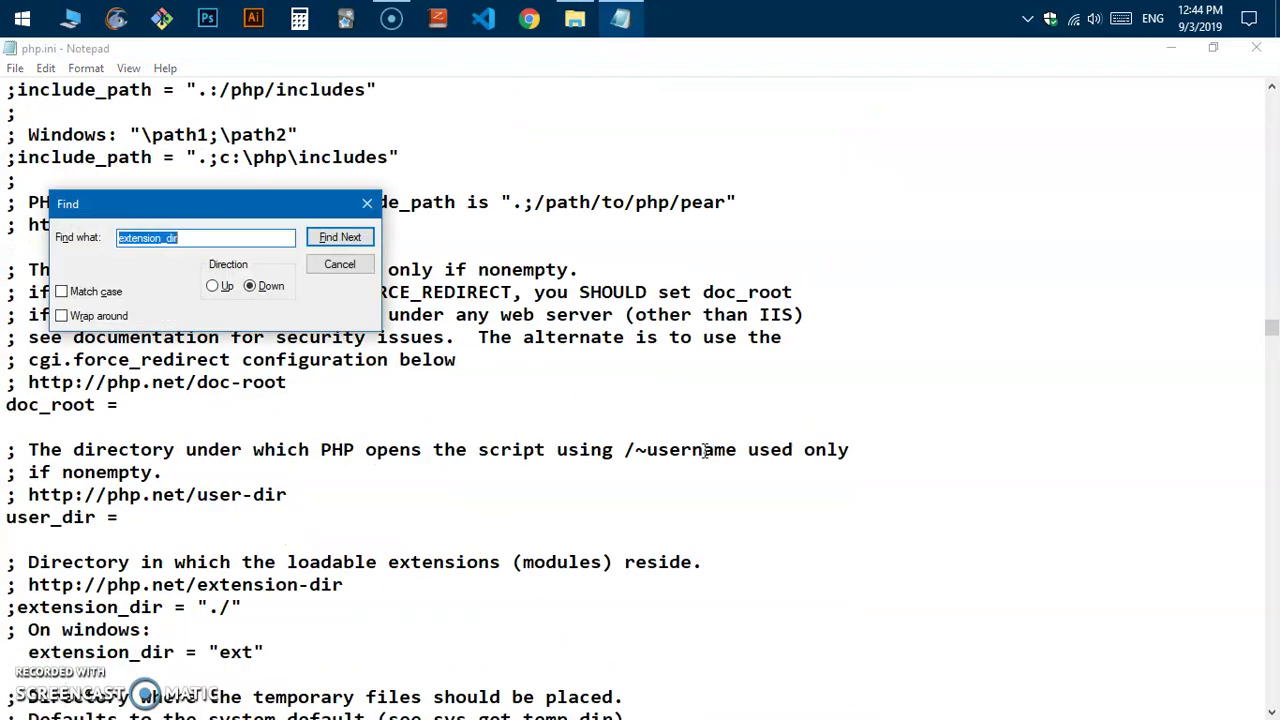
pyautogui.press('Return')
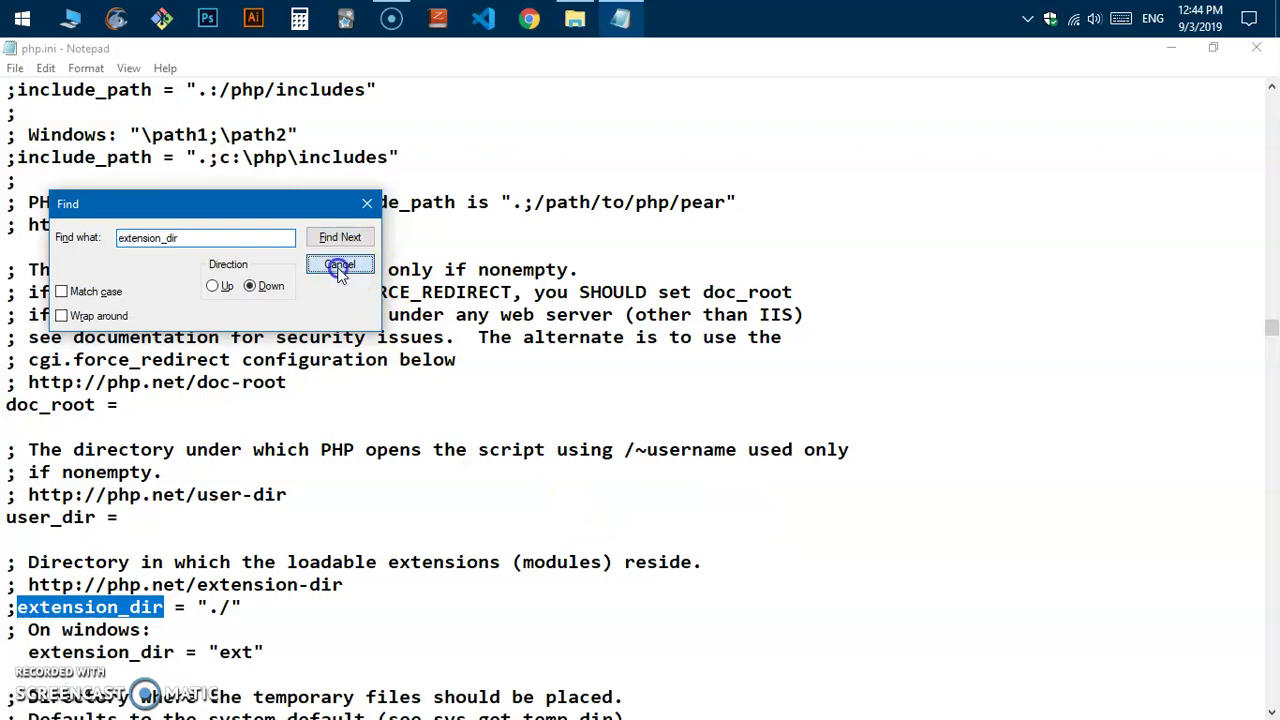
pyautogui.click(339, 264)
# Step: Comment out the extension=pdo_firebird line in the php.ini extension list with a leading semicolon and save the file
pyautogui.scroll(-15, 482, 610)
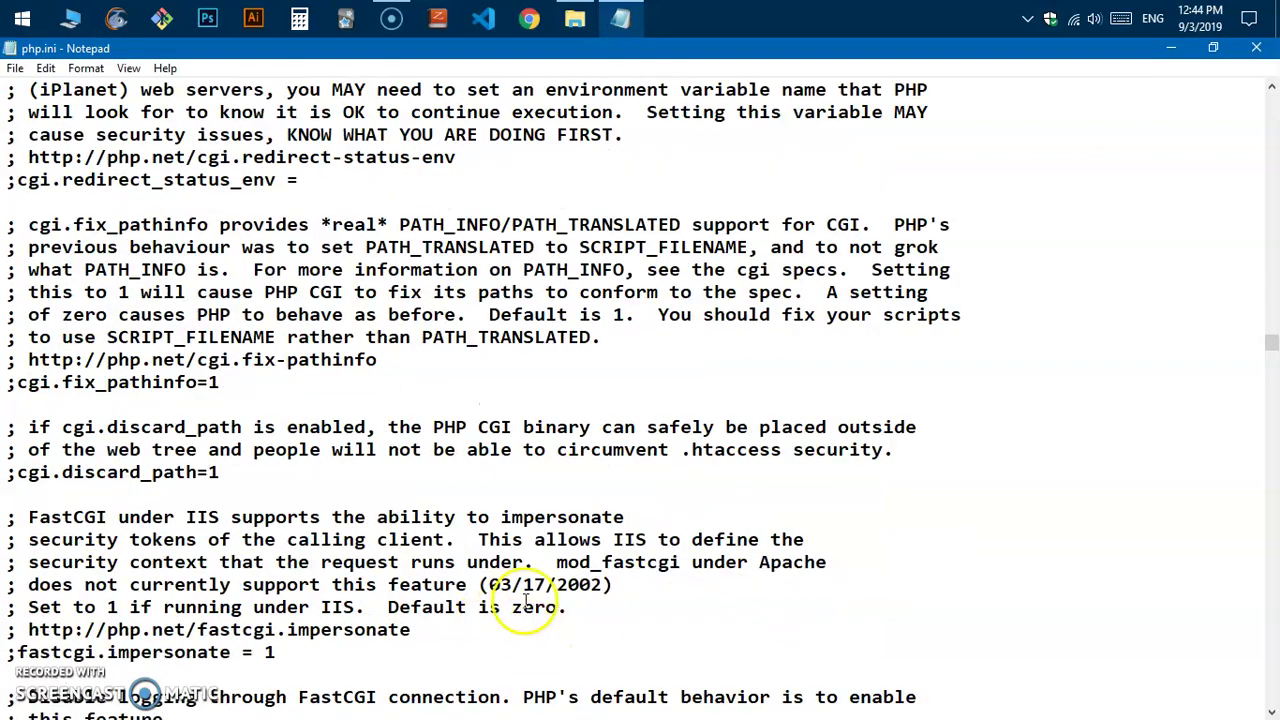
pyautogui.scroll(-20, 521, 592)
pyautogui.scroll(-12, 521, 592)
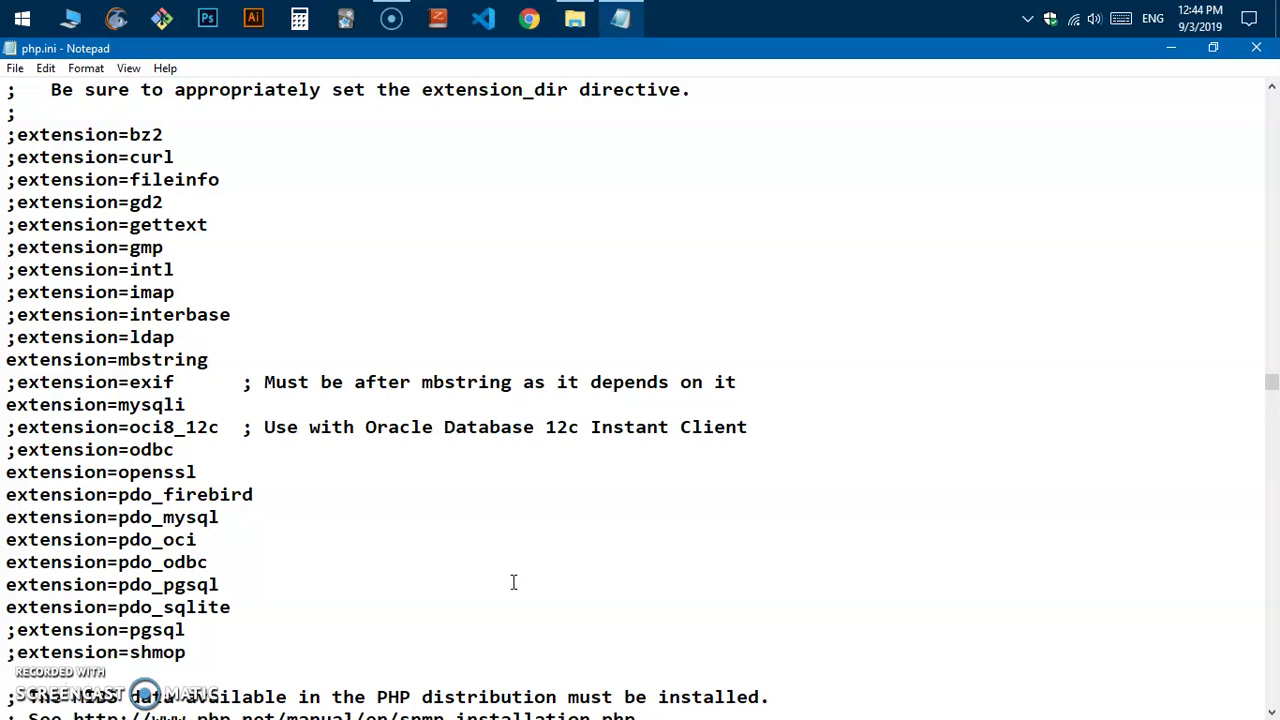
pyautogui.click(6, 494)
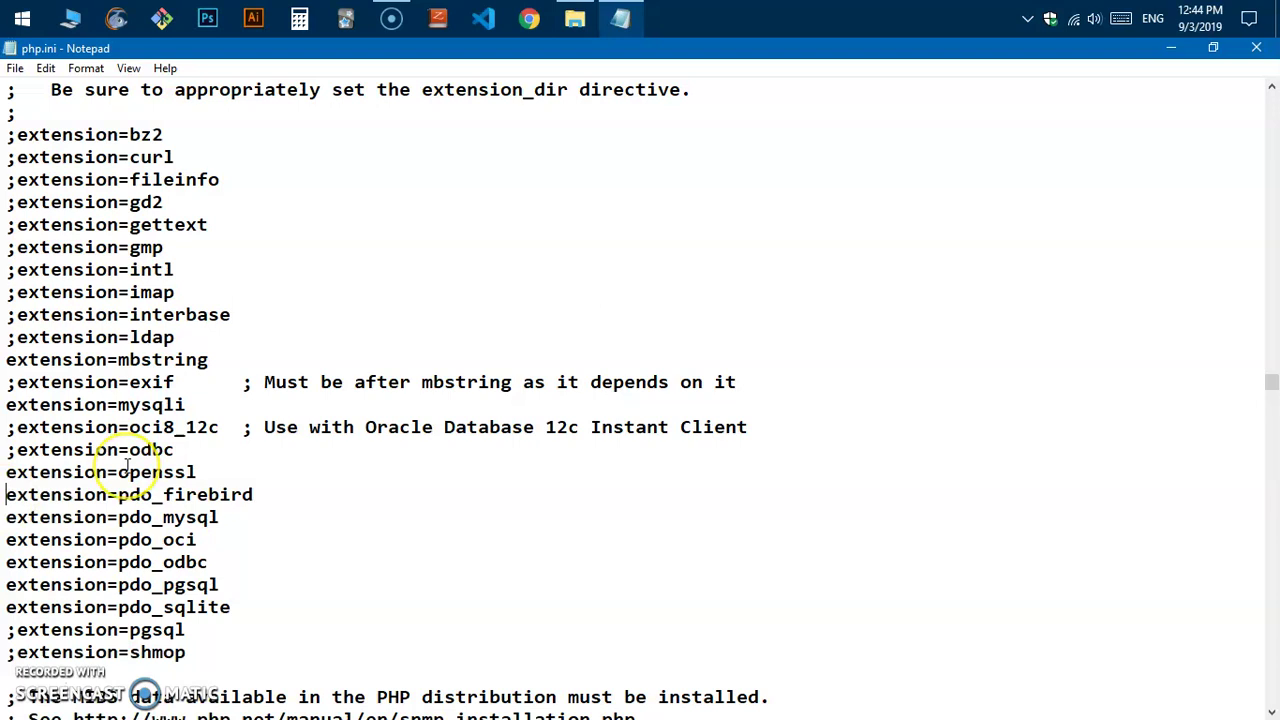
pyautogui.write(';')
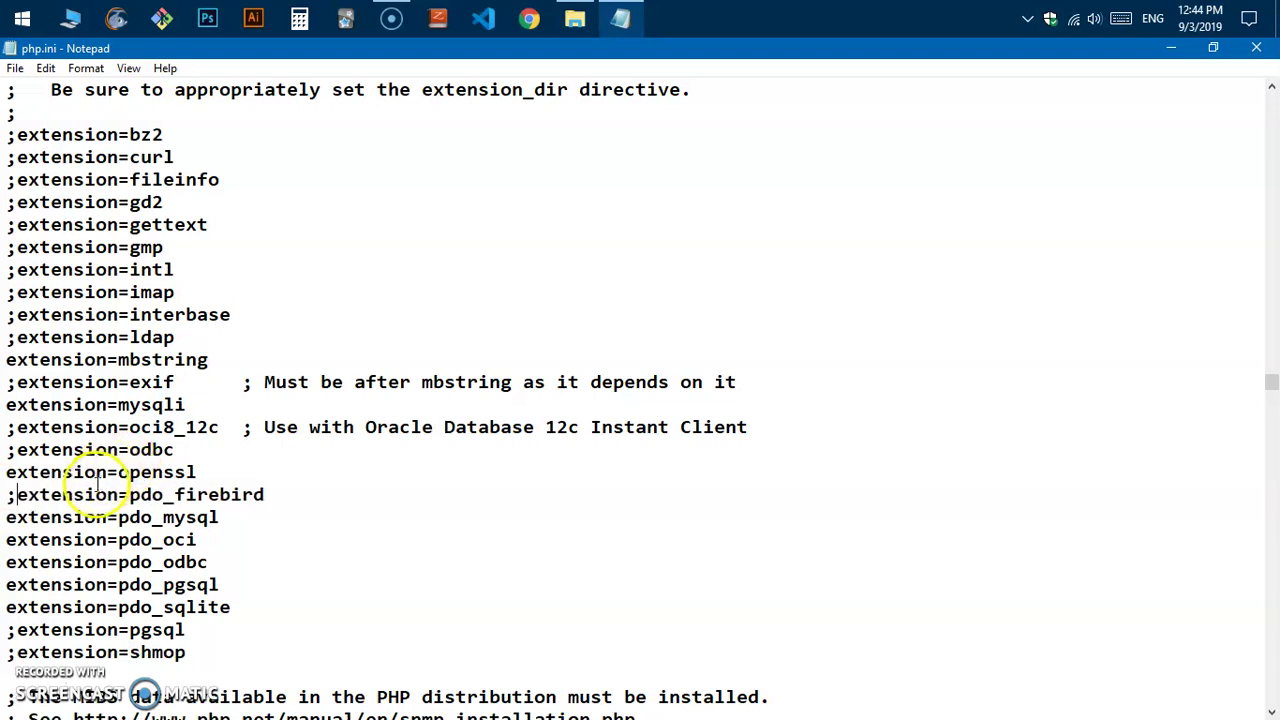
pyautogui.scroll(-5, 286, 600)
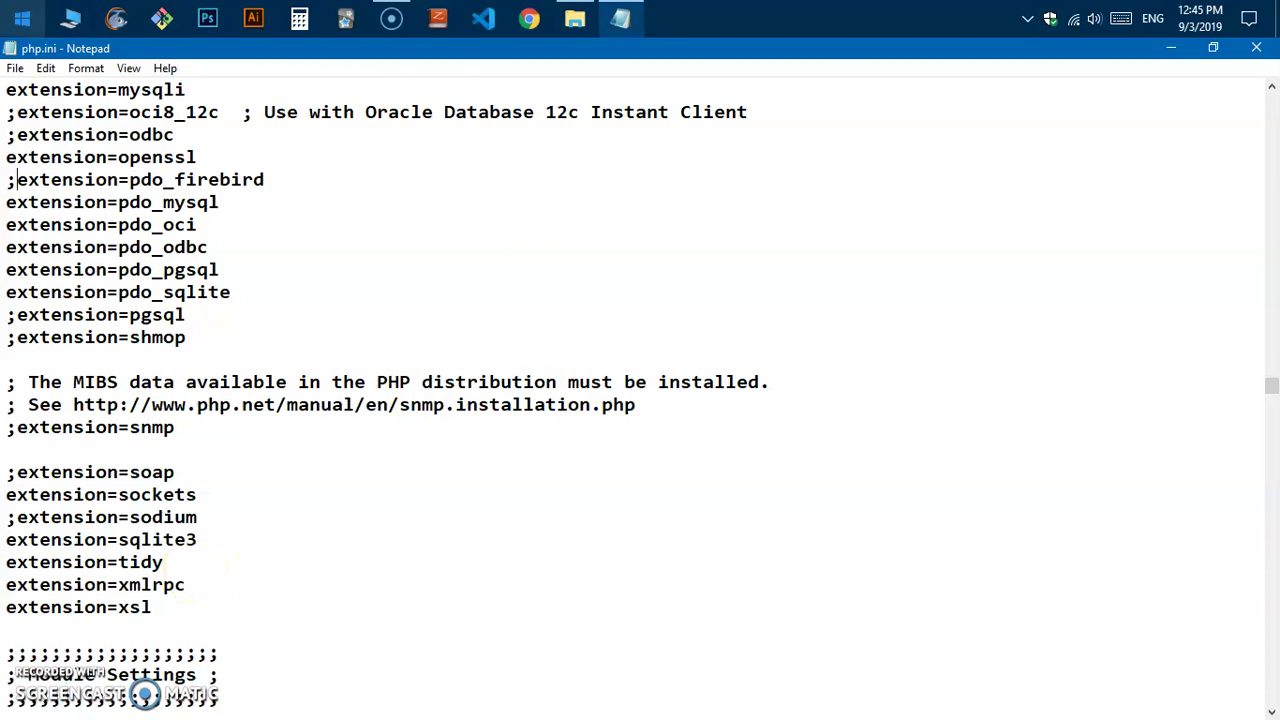
# Step: Check the PHP startup output by running php -v in a Git Bash terminal, and close the terminal
pyautogui.click(162, 18)
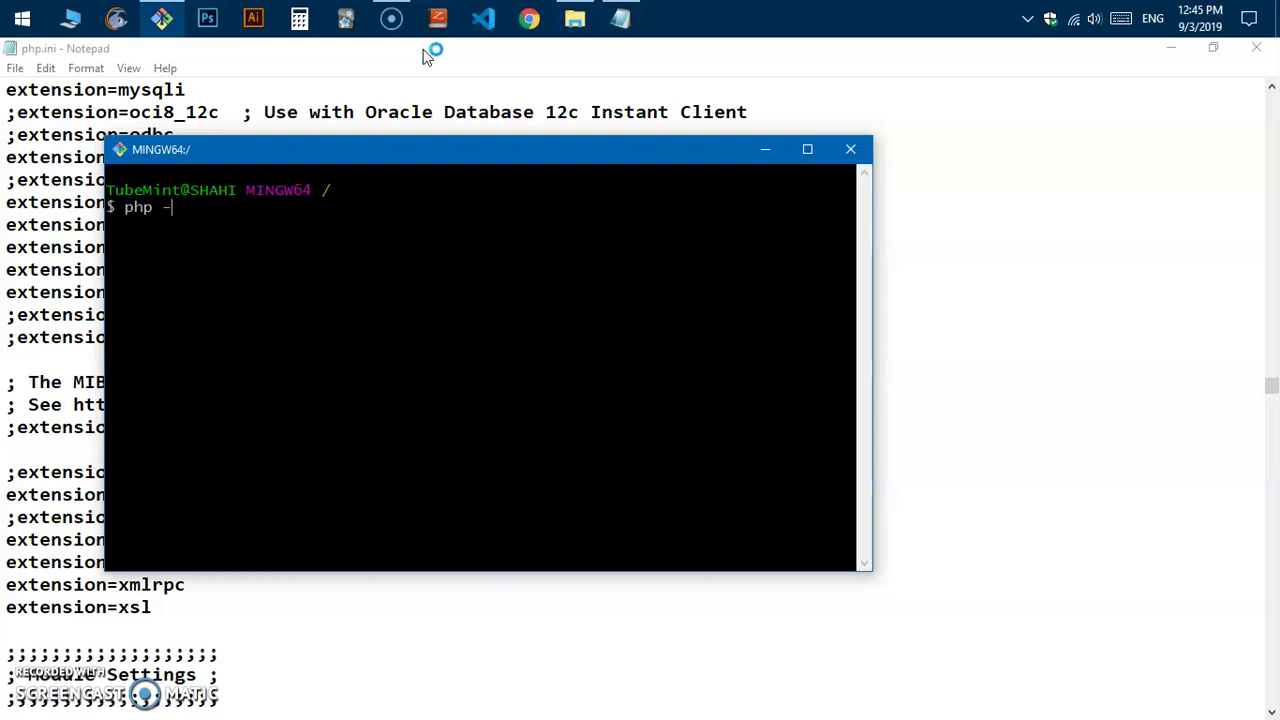
pyautogui.write('php -v')
pyautogui.press('Return')
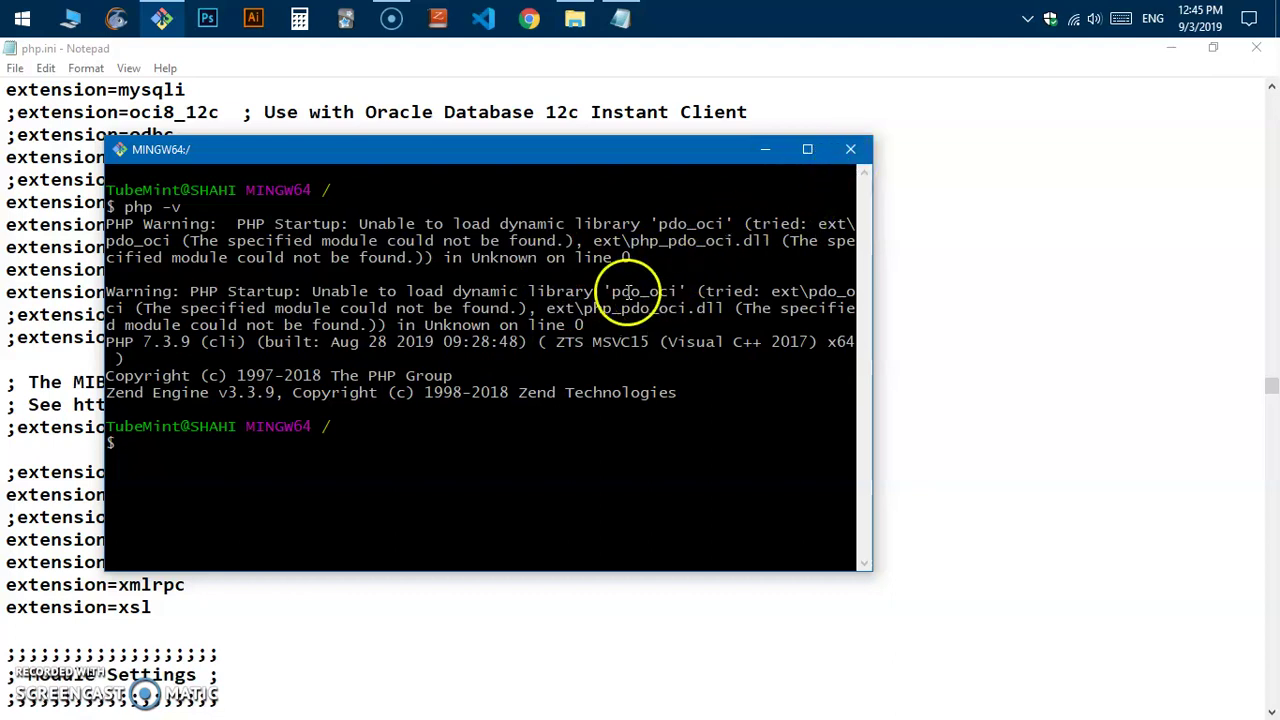
pyautogui.click(850, 149)
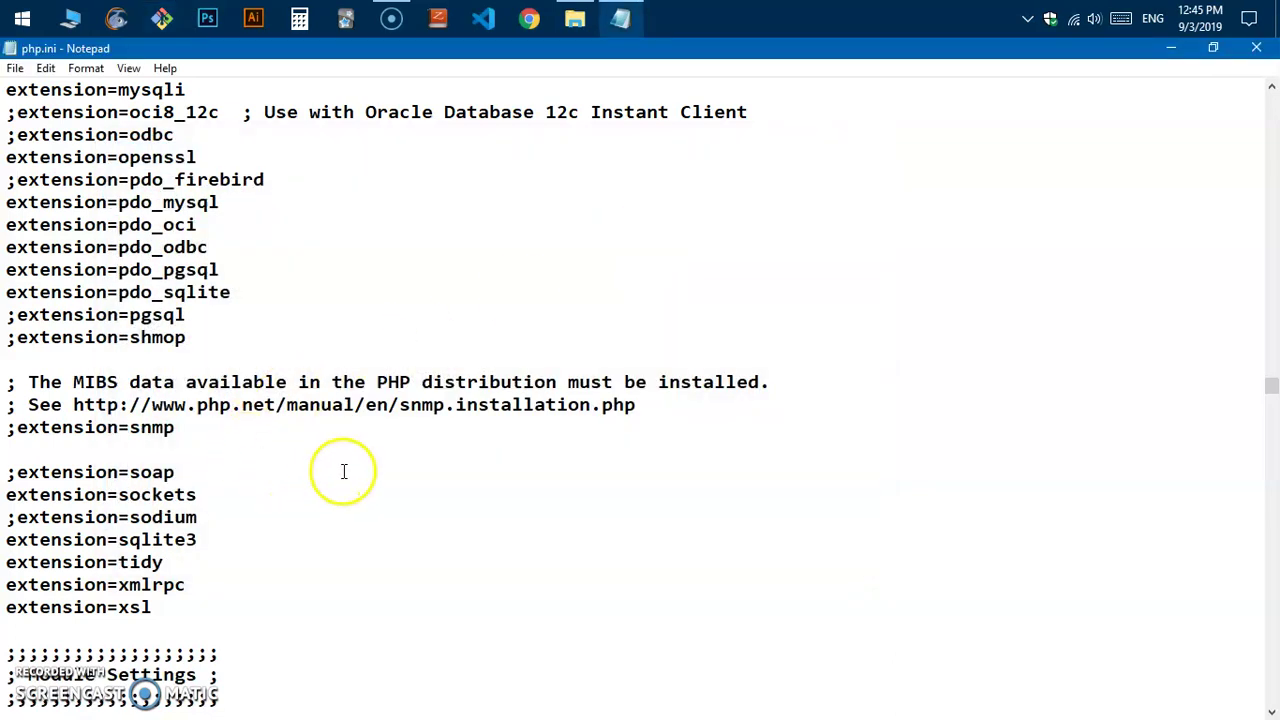
# Step: Comment out the extension=pdo_oci line in php.ini with a leading semicolon and save the file
pyautogui.click(8, 226)
pyautogui.write(';')
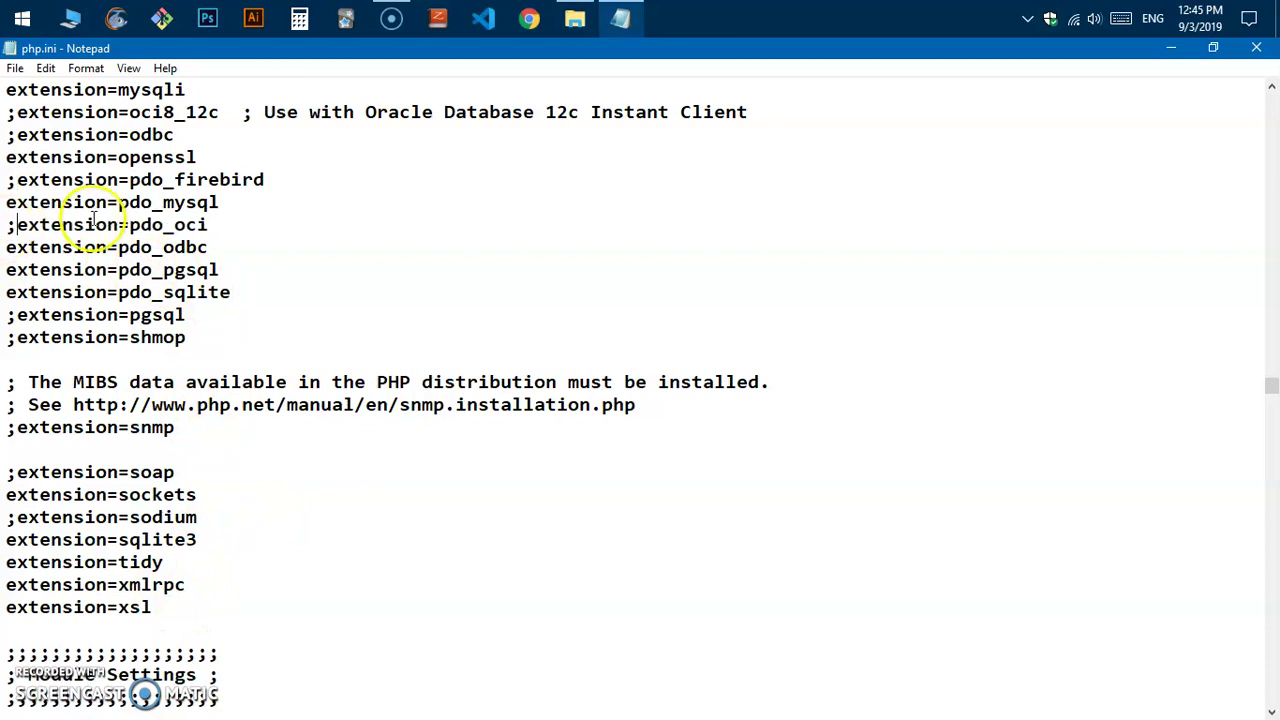
# Step: Recheck PHP with php -v in a new Git Bash terminal, and close the terminal, Notepad and php7 folder windows
pyautogui.click(162, 18)
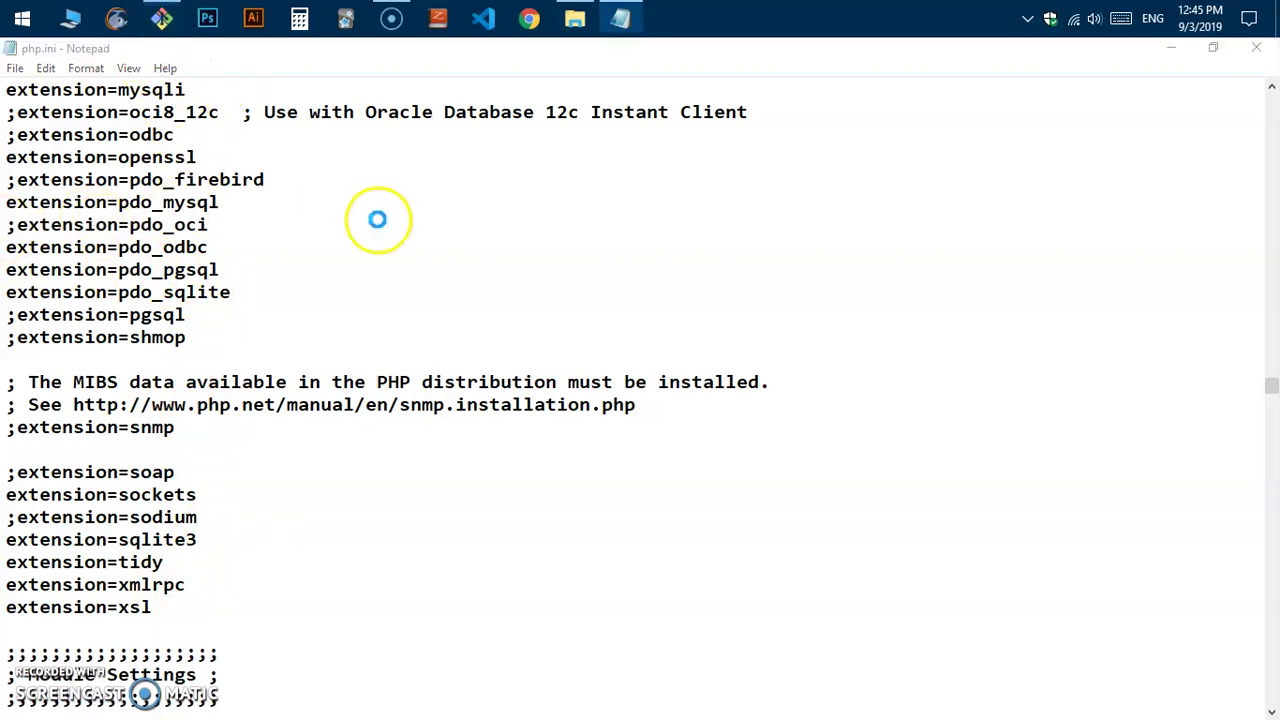
pyautogui.write('php -v')
pyautogui.press('Return')
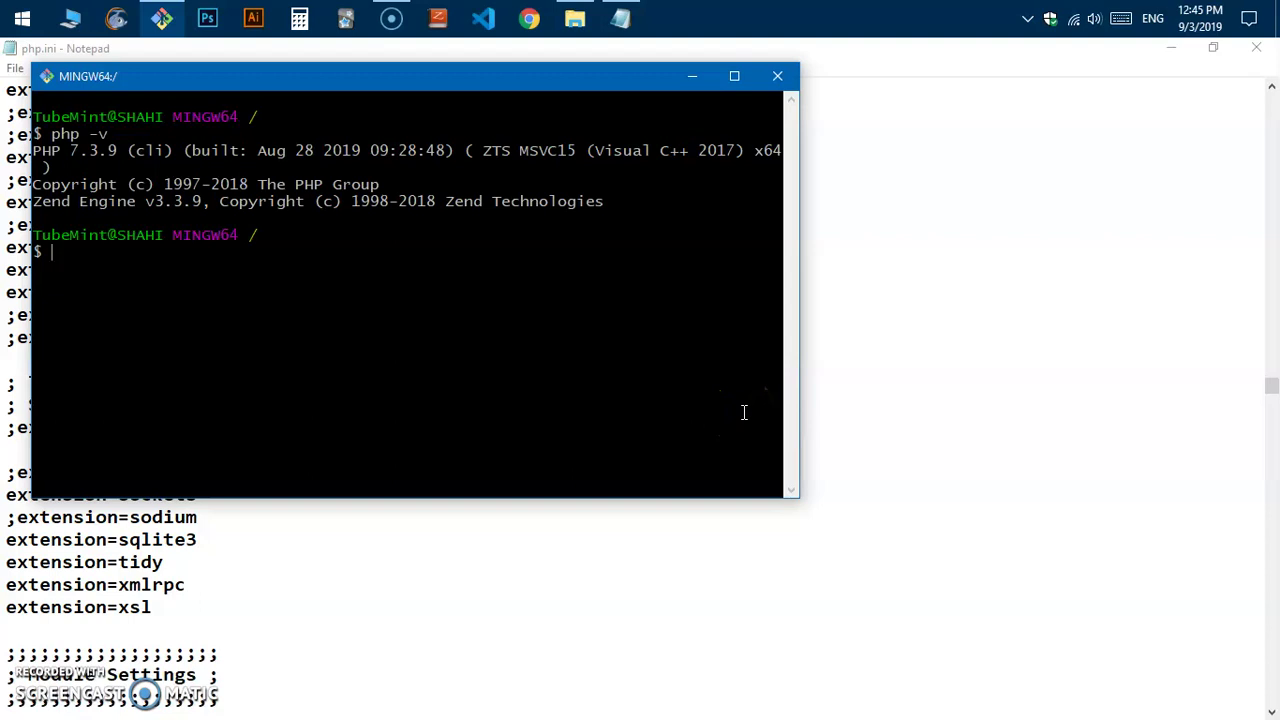
pyautogui.click(779, 77)
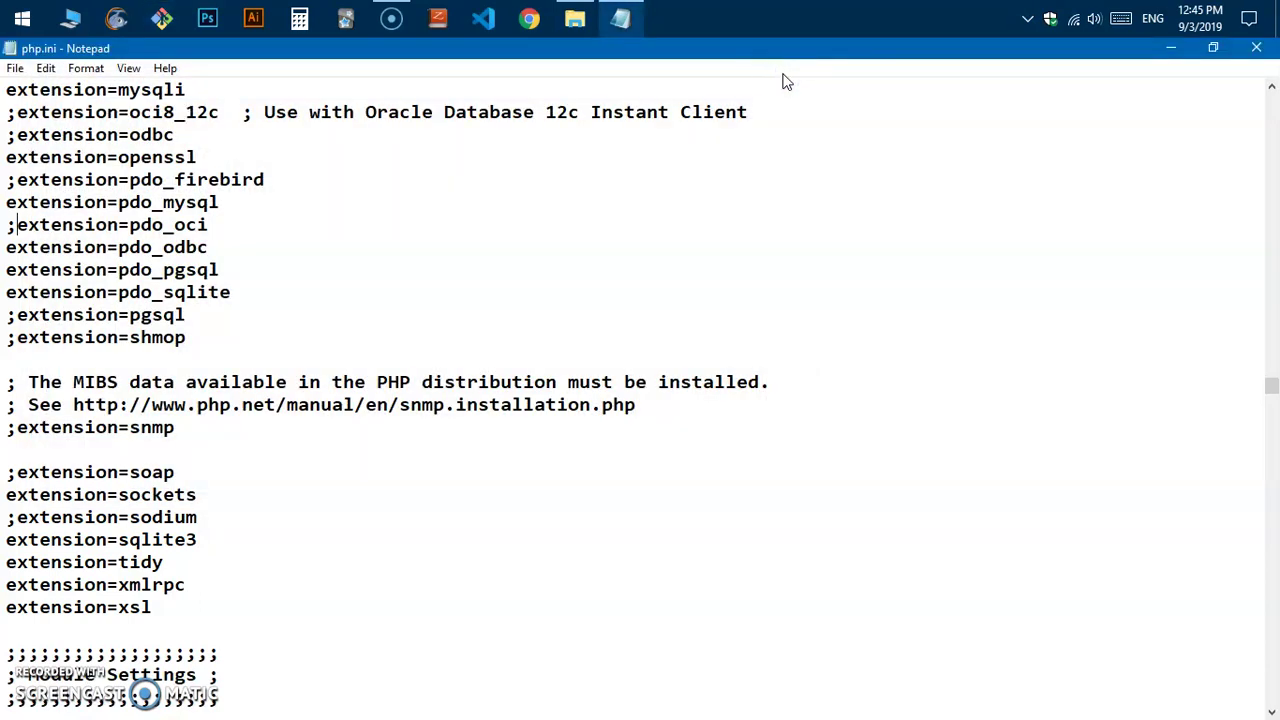
pyautogui.click(1256, 55)
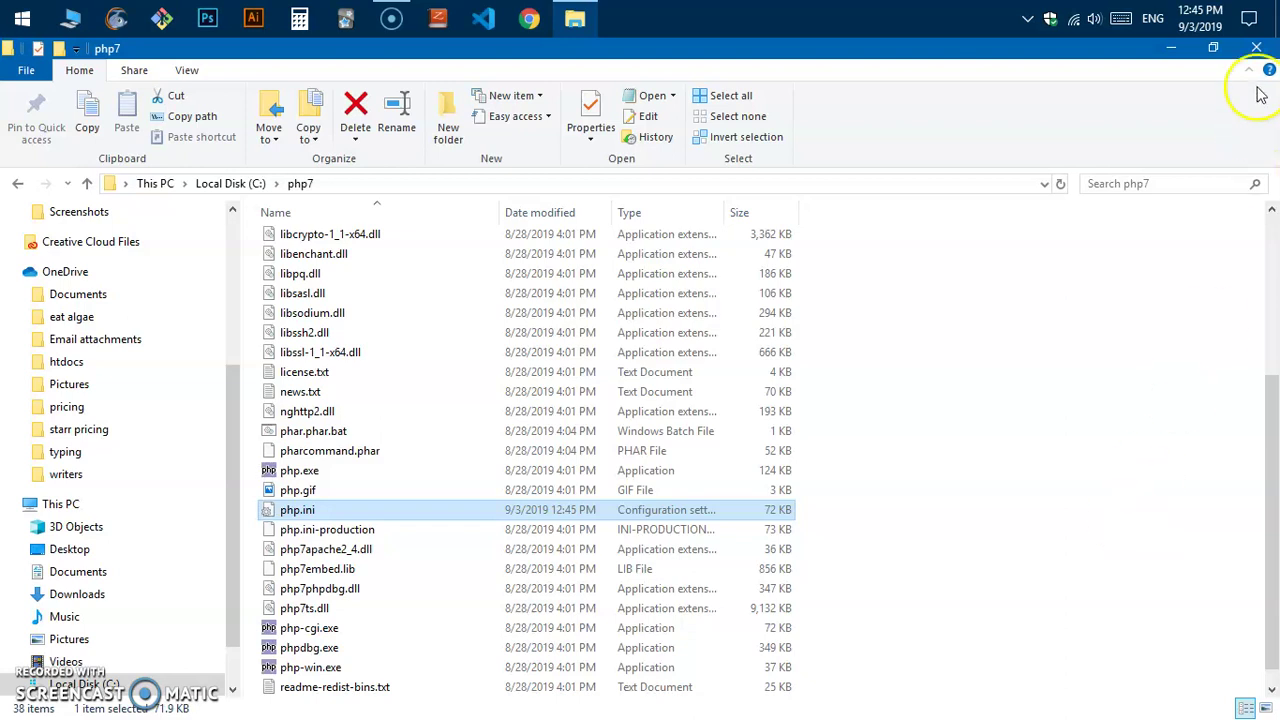
pyautogui.click(1256, 47)
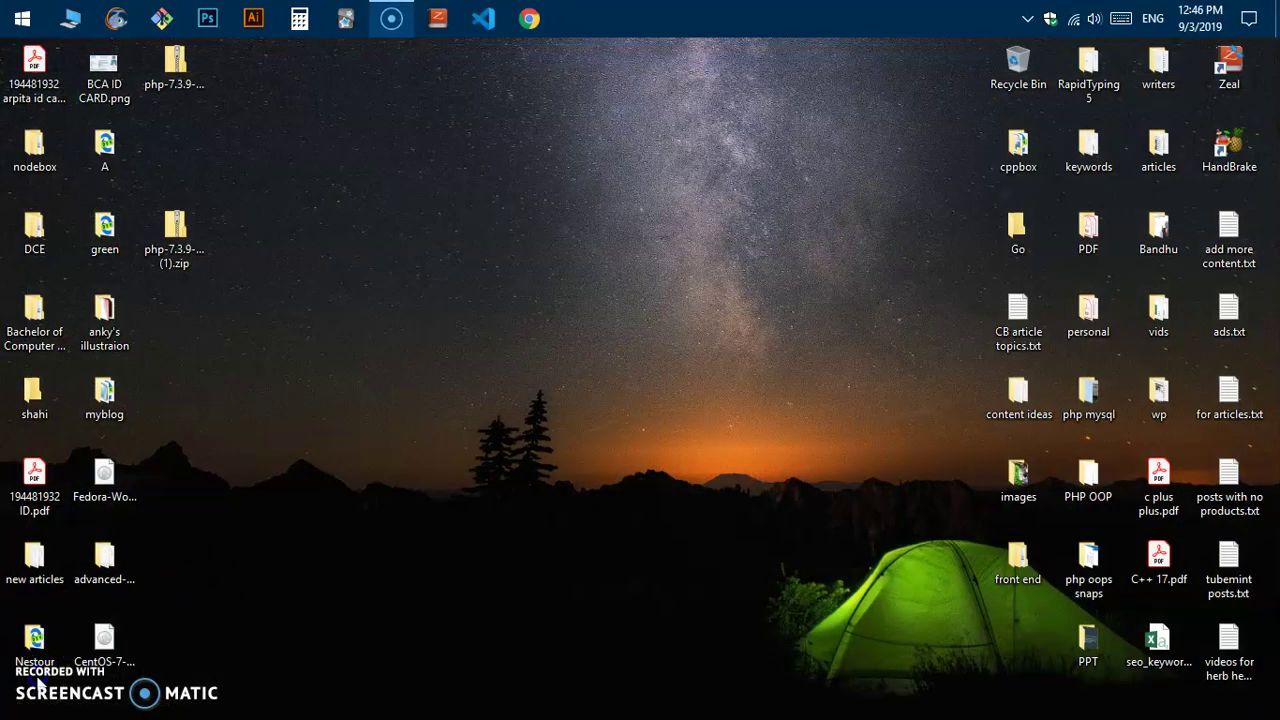